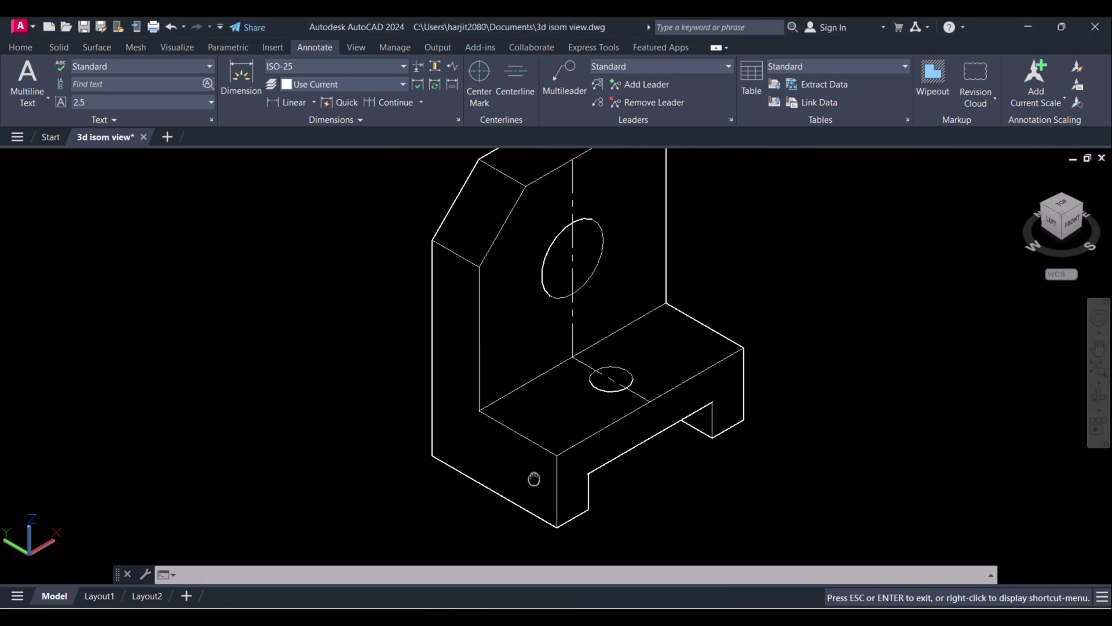
Exit pan mode once the L-bracket model is framed in the view.
{"action": "key", "text": "Escape"}
{"action": "scroll", "coordinate": [533, 478], "scroll_direction": "down", "scroll_amount": 2}
{"action": "scroll", "coordinate": [553, 421], "scroll_direction": "down", "scroll_amount": 1}
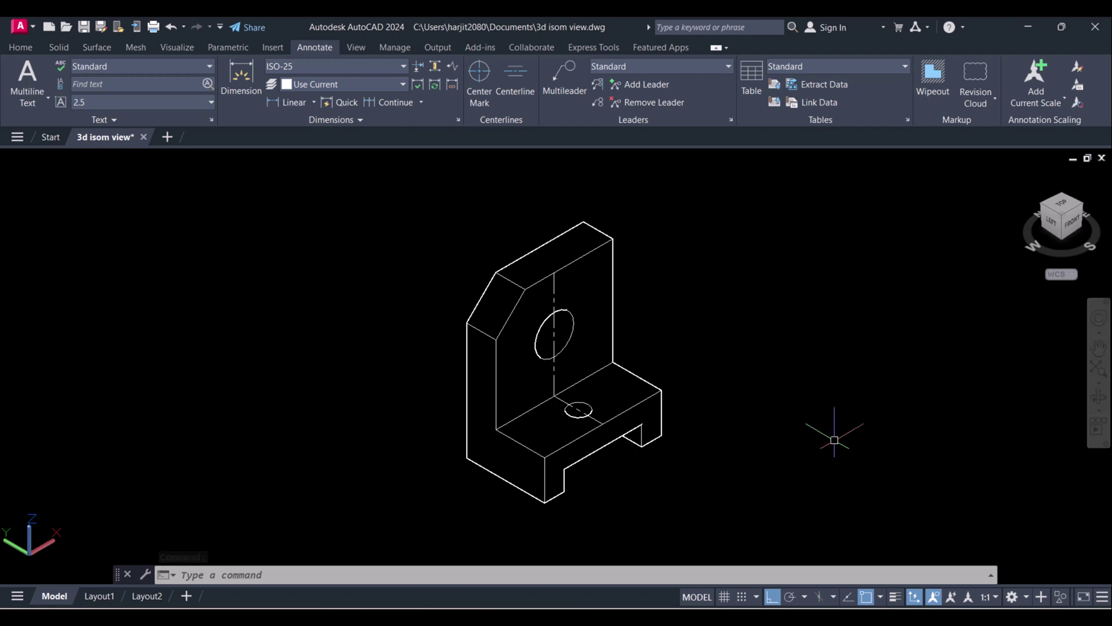
{"action": "scroll", "coordinate": [834, 440], "scroll_direction": "up", "scroll_amount": 2}
{"action": "scroll", "coordinate": [834, 441], "scroll_direction": "down", "scroll_amount": 3}
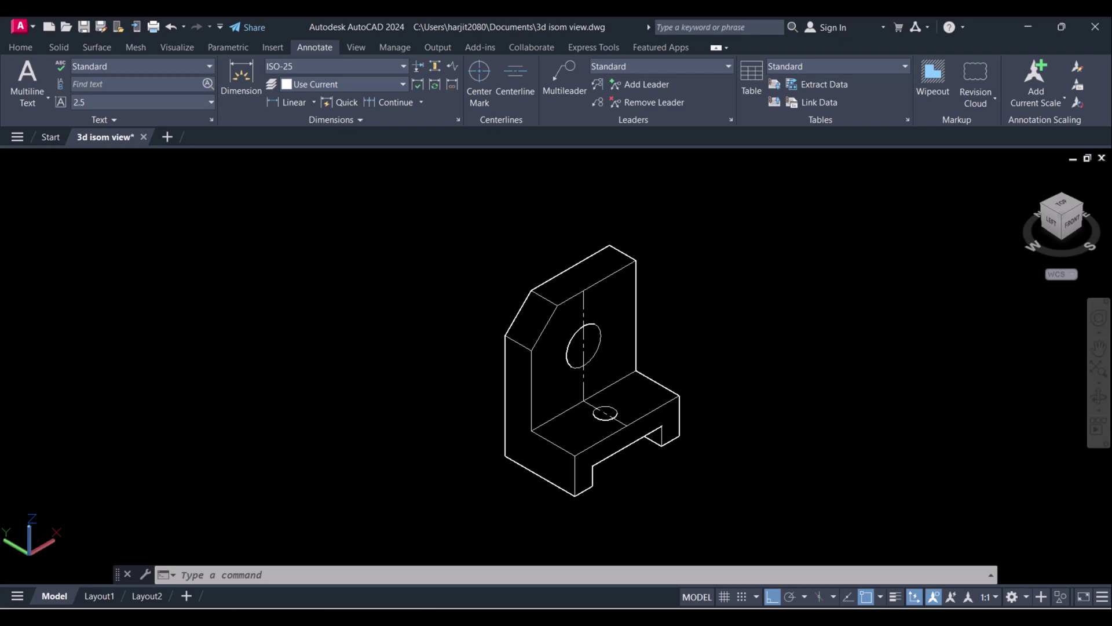
Bring up the dimensioned reference image isometric draw.jpg in Photos.
{"action": "key", "text": "alt+Tab"}
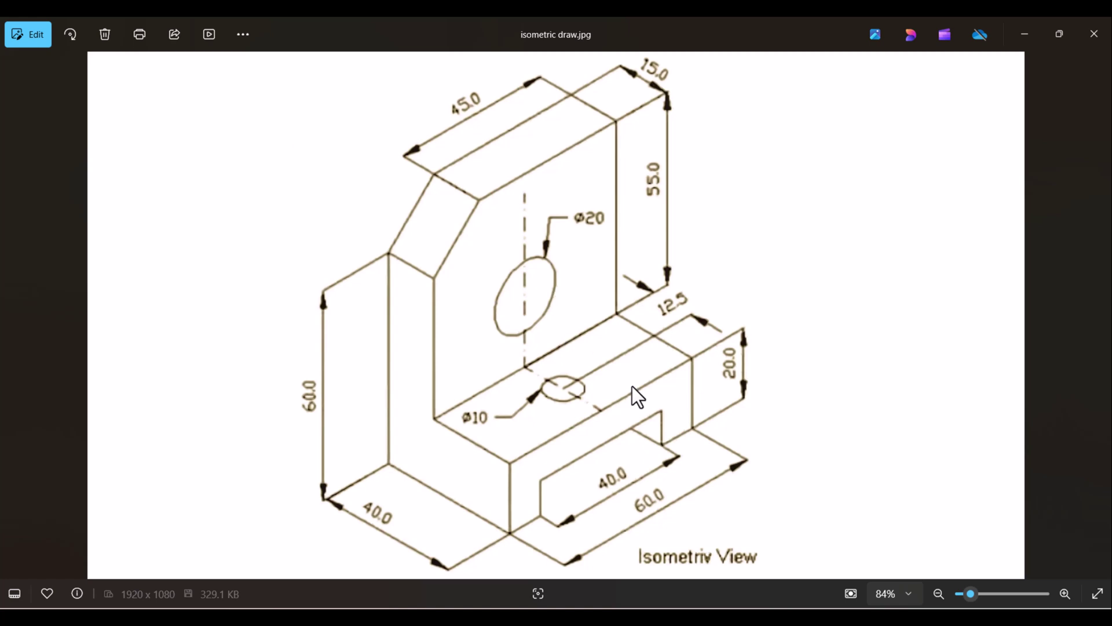
Back in AutoCAD, recentre the bracket and start the Dimension command from the Annotate tab.
{"action": "key", "text": "alt+Tab"}
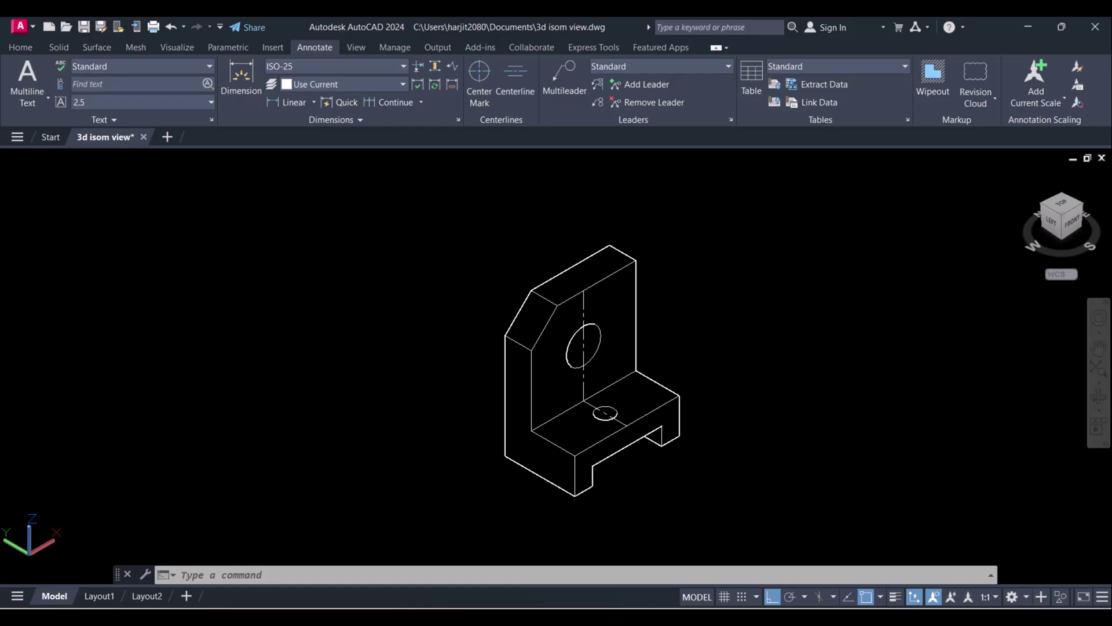
{"action": "scroll", "coordinate": [355, 378], "scroll_direction": "up", "scroll_amount": 3}
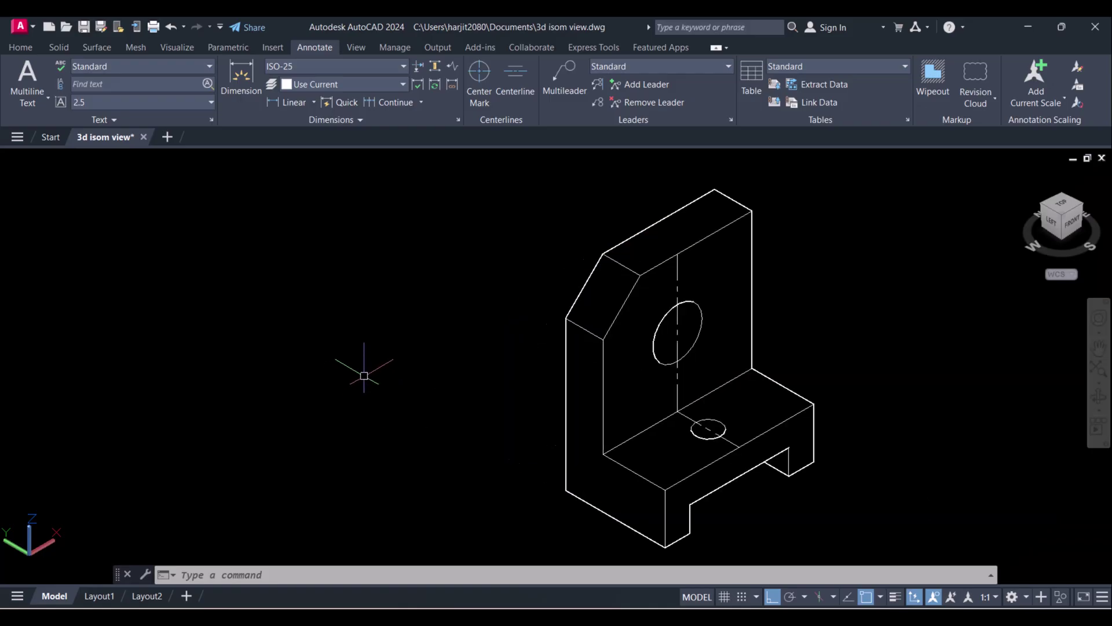
{"action": "middle_click_drag", "start_coordinate": [356, 378], "coordinate": [353, 325]}
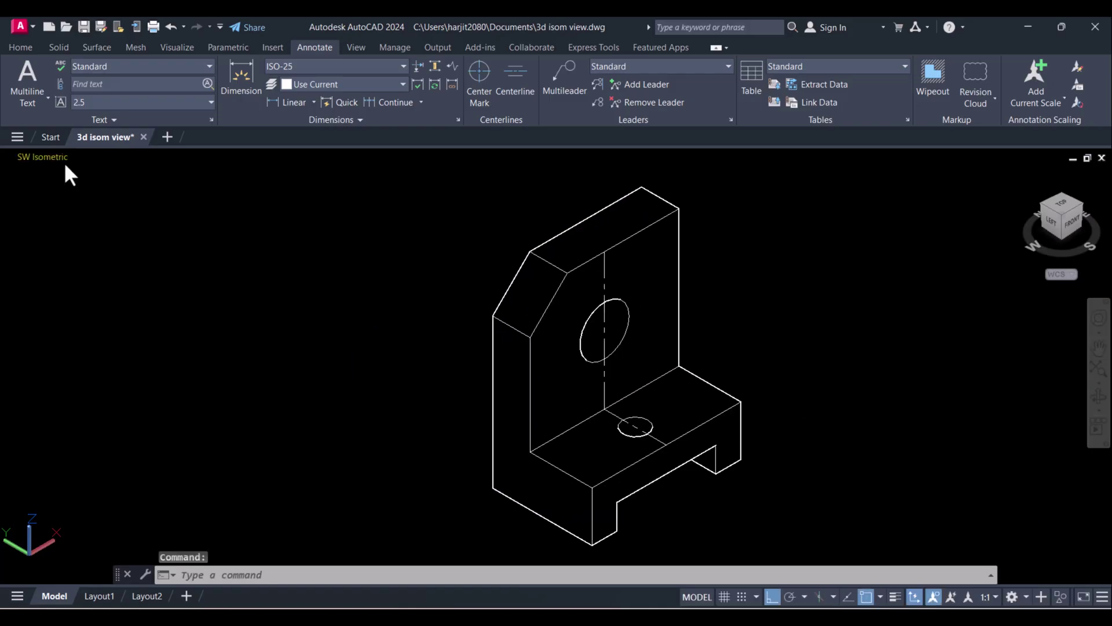
{"action": "left_click", "coordinate": [20, 48]}
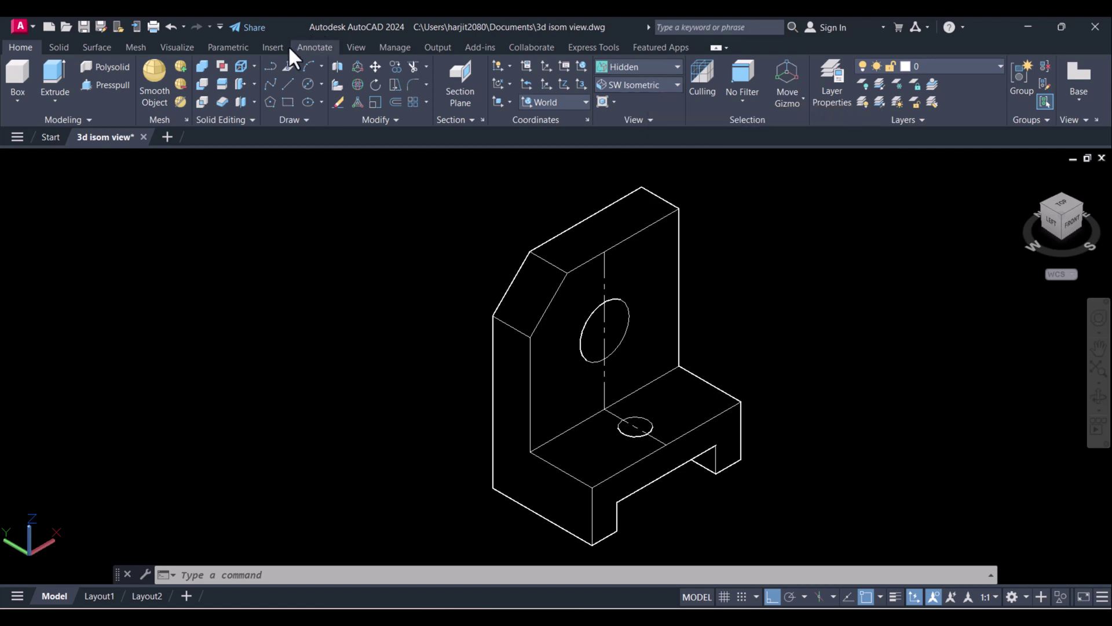
{"action": "left_click", "coordinate": [304, 54]}
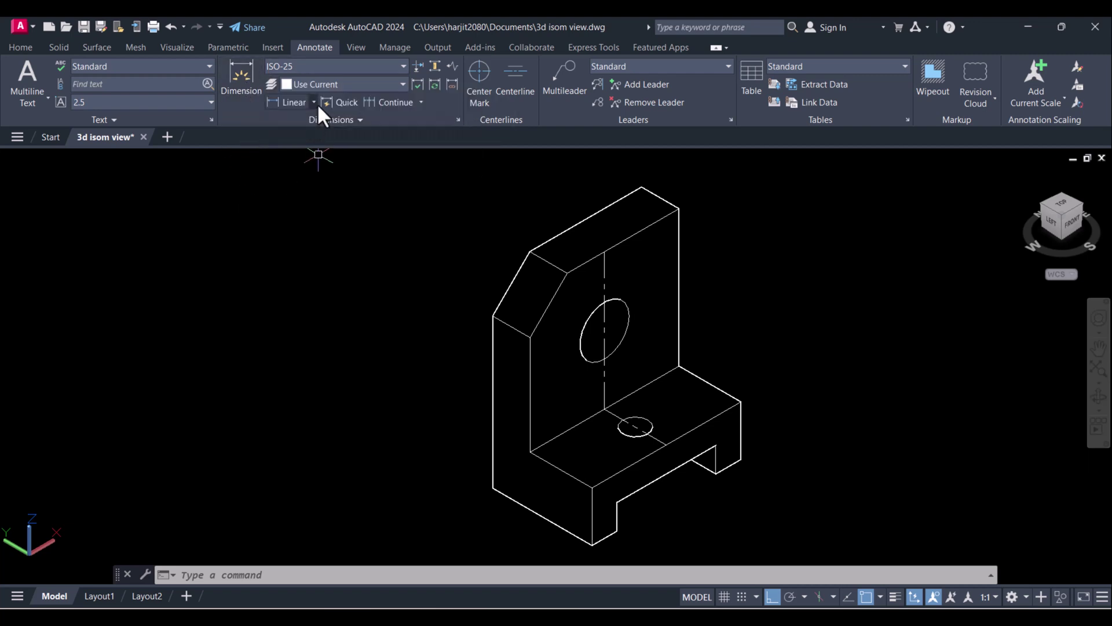
{"action": "left_click", "coordinate": [313, 103]}
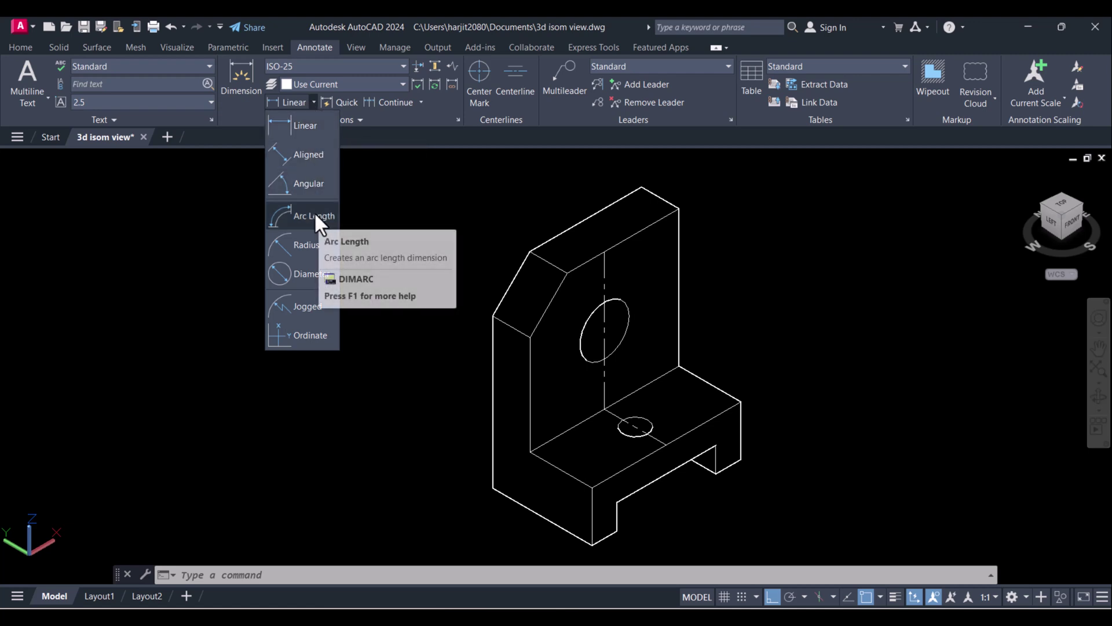
{"action": "left_click", "coordinate": [242, 77]}
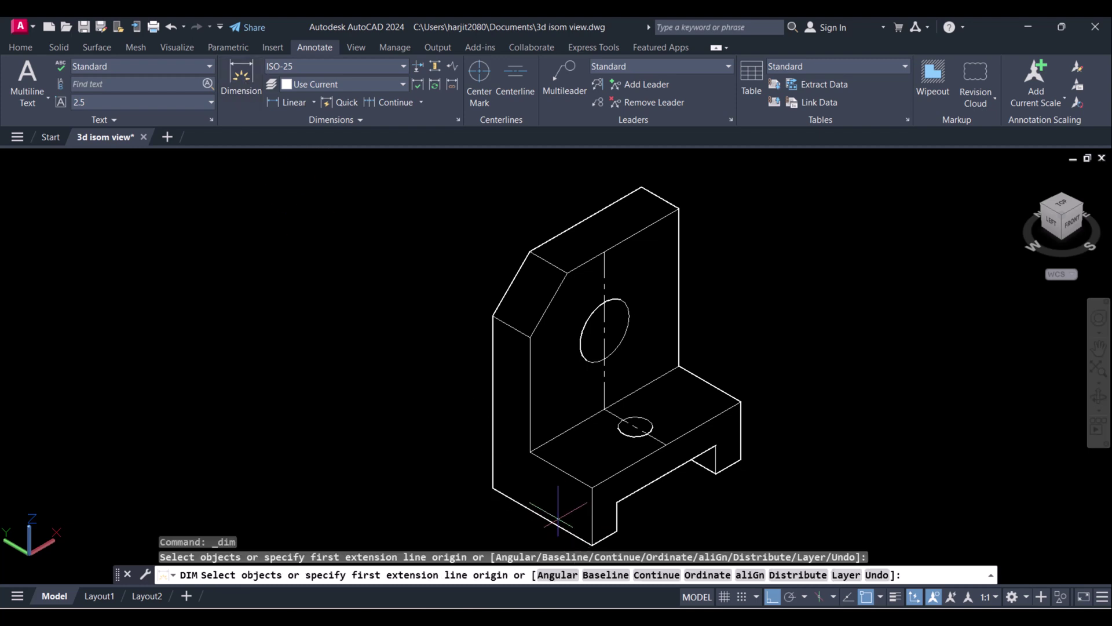
Place a 40 dimension on the lower-left base edge and check it against the reference.
{"action": "left_click", "coordinate": [541, 514]}
{"action": "middle_click_drag", "start_coordinate": [553, 525], "coordinate": [588, 441]}
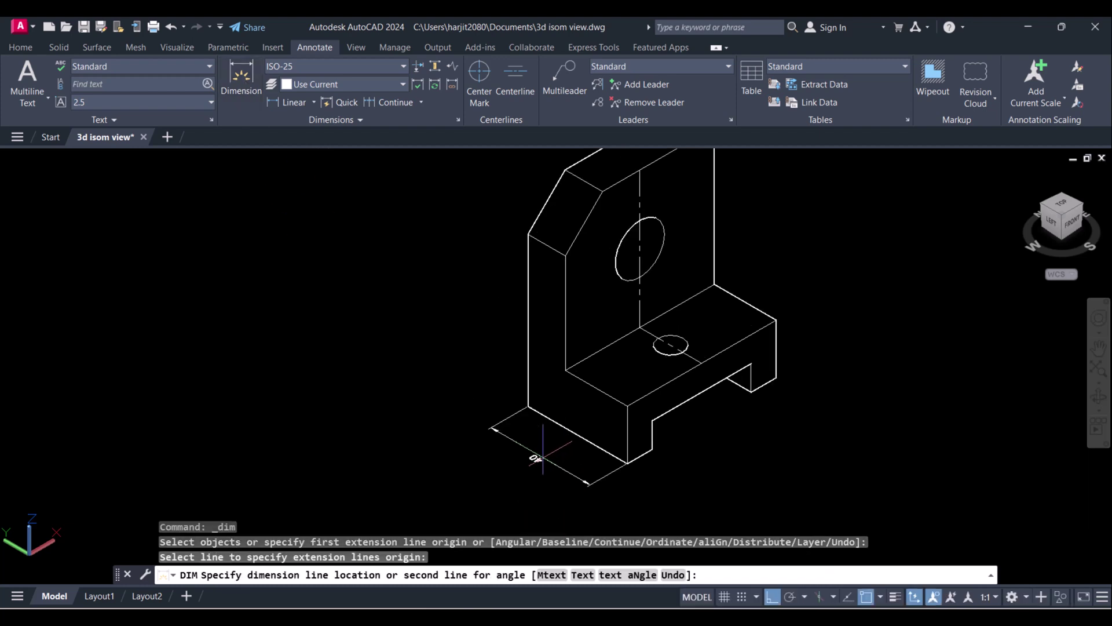
{"action": "left_click", "coordinate": [534, 458]}
{"action": "key", "text": "Escape"}
{"action": "scroll", "coordinate": [571, 454], "scroll_direction": "up", "scroll_amount": 2}
{"action": "scroll", "coordinate": [503, 431], "scroll_direction": "up", "scroll_amount": 2}
{"action": "middle_click_drag", "start_coordinate": [503, 431], "coordinate": [502, 430]}
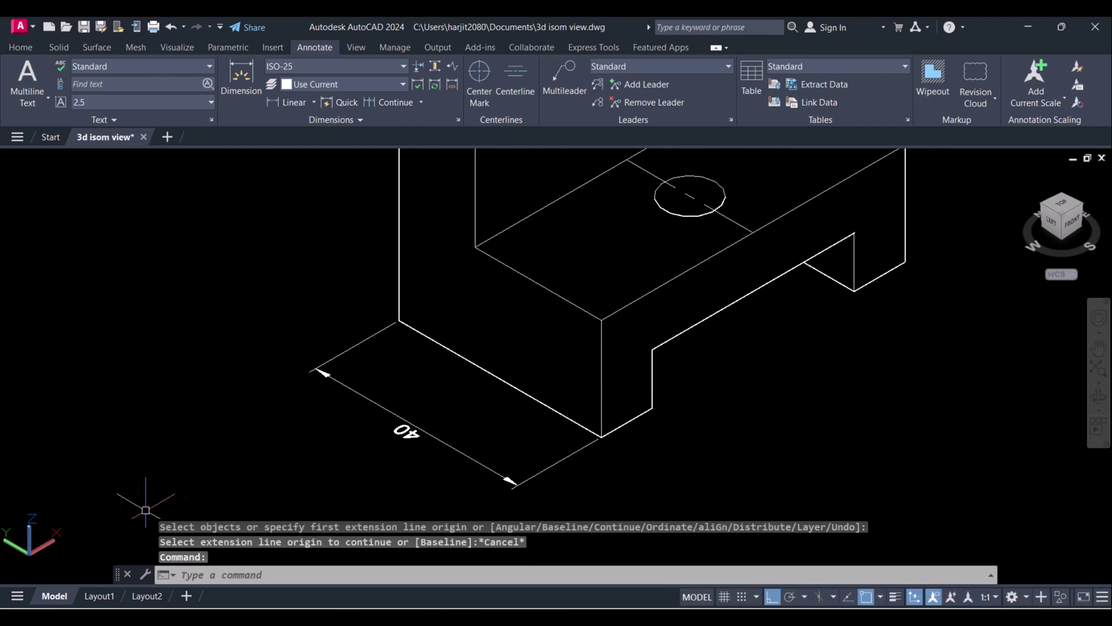
{"action": "scroll", "coordinate": [413, 463], "scroll_direction": "up", "scroll_amount": 2}
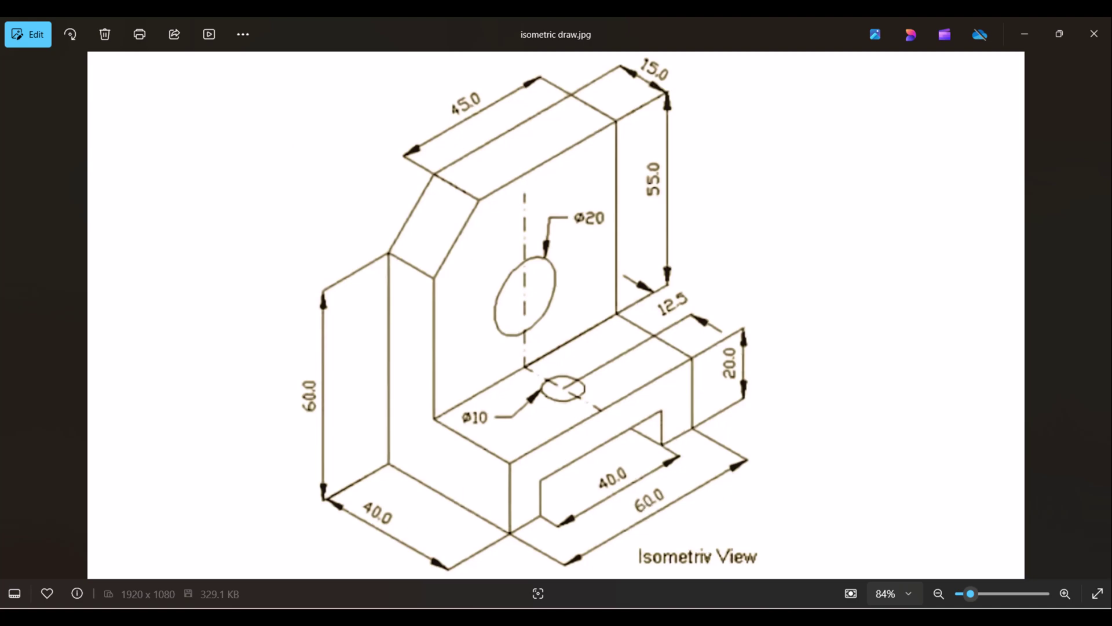
{"action": "left_click", "coordinate": [1094, 34]}
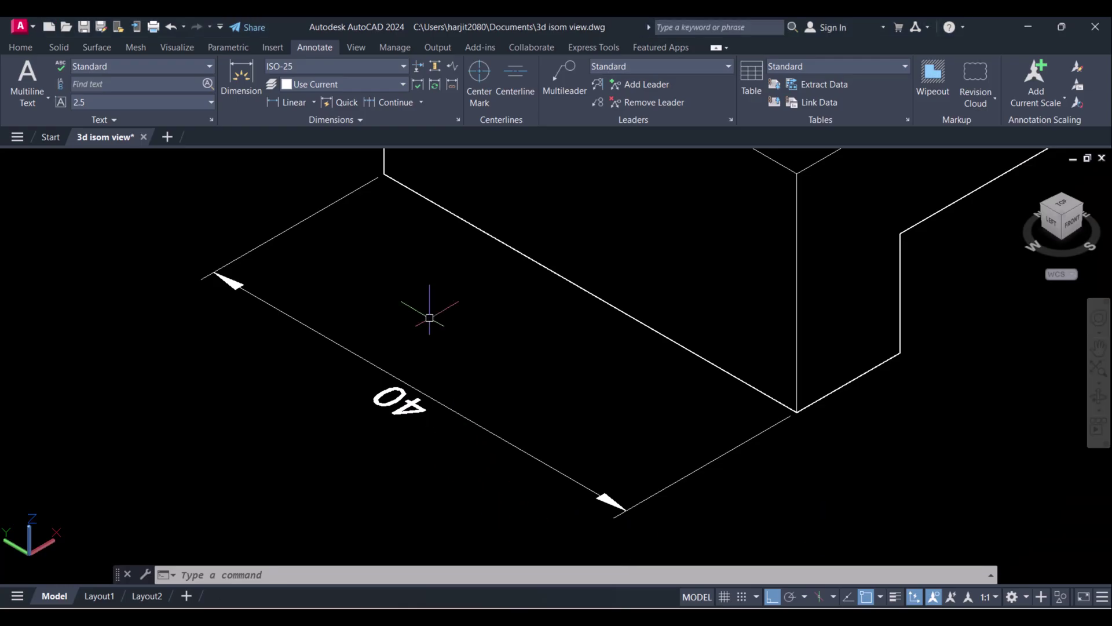
{"action": "scroll", "coordinate": [429, 318], "scroll_direction": "down", "scroll_amount": 2}
Define a UCS with its origin at the front base corner, picking X-axis and XY-plane points.
{"action": "key", "text": "Escape"}
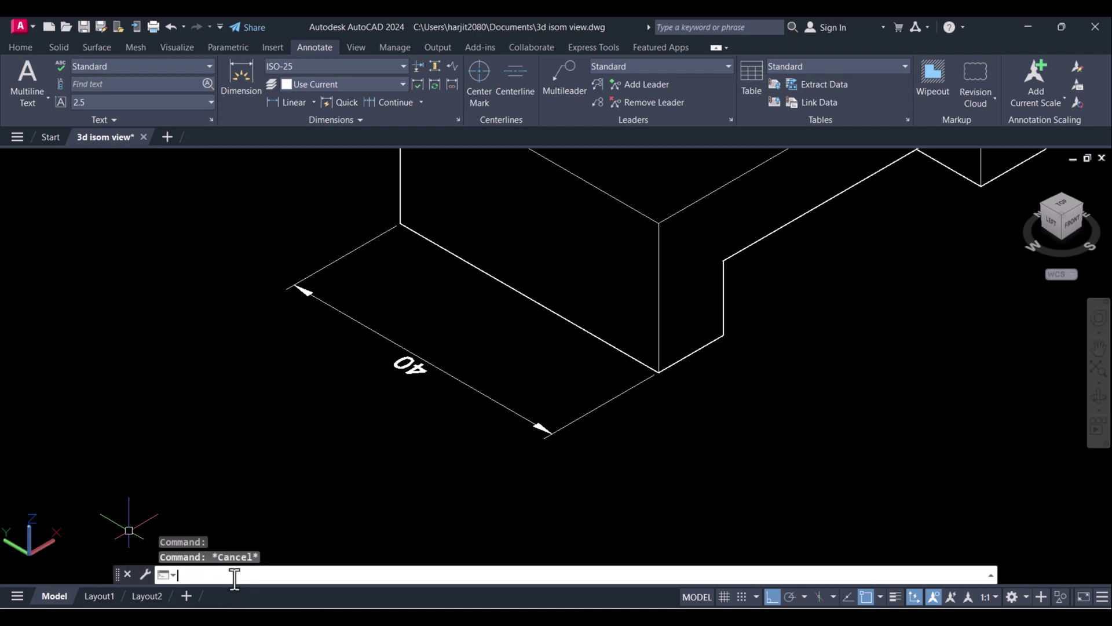
{"action": "type", "text": "u"}
{"action": "key", "text": "Return"}
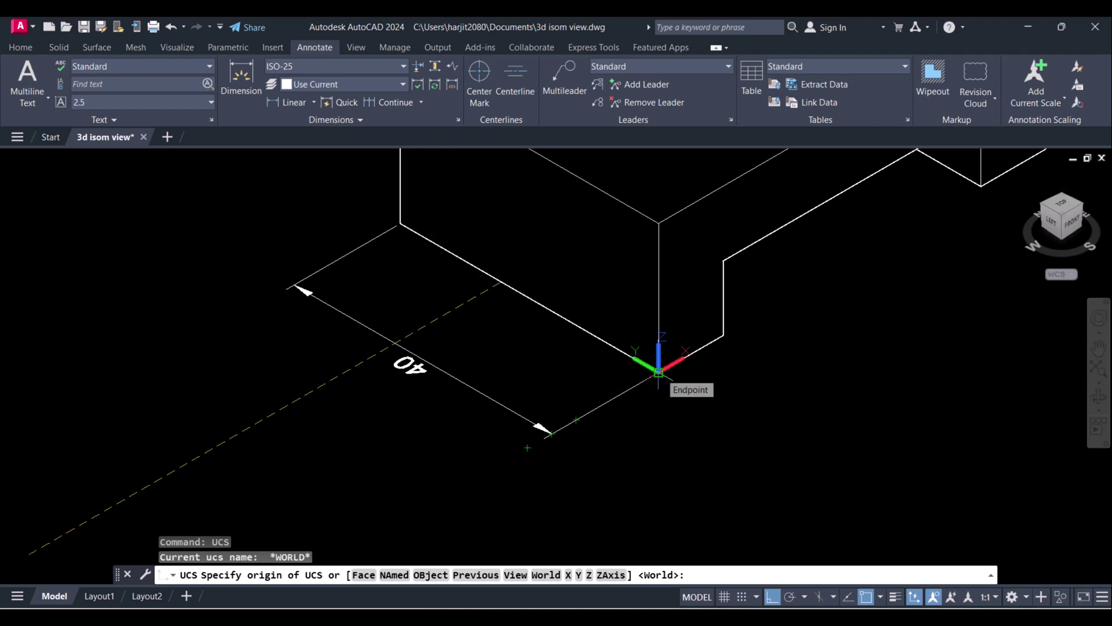
{"action": "left_click", "coordinate": [658, 372]}
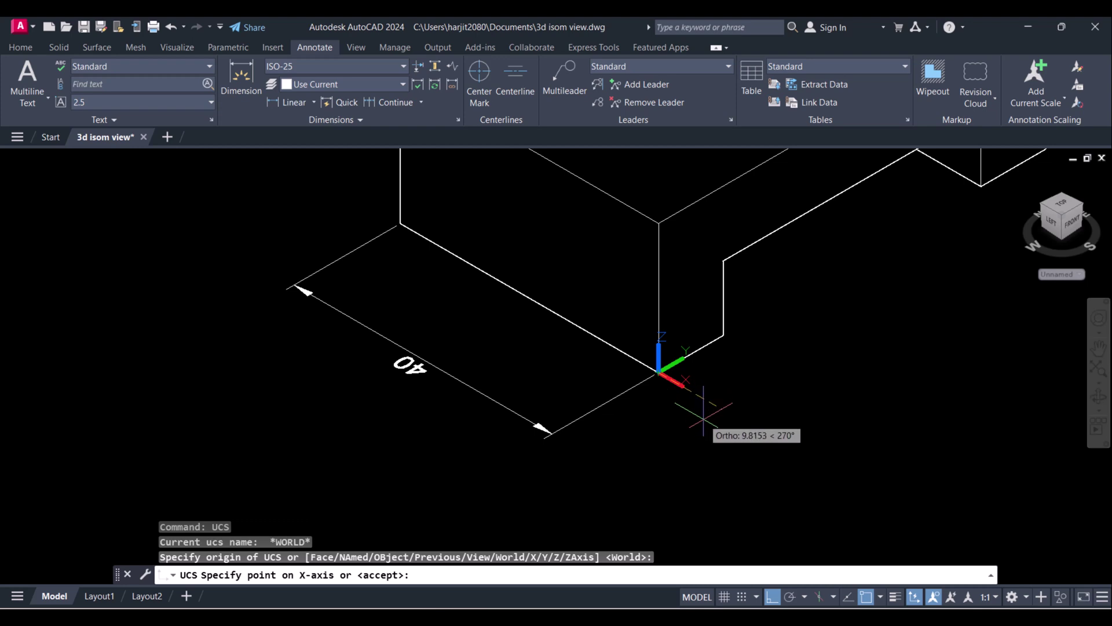
{"action": "left_click", "coordinate": [721, 431]}
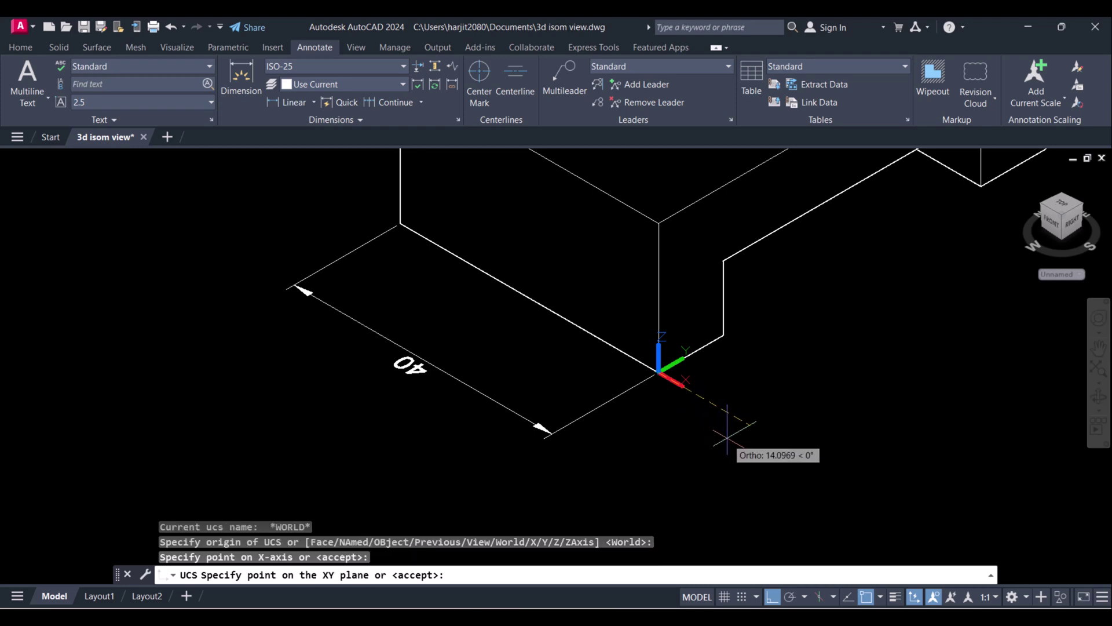
{"action": "left_click", "coordinate": [723, 337]}
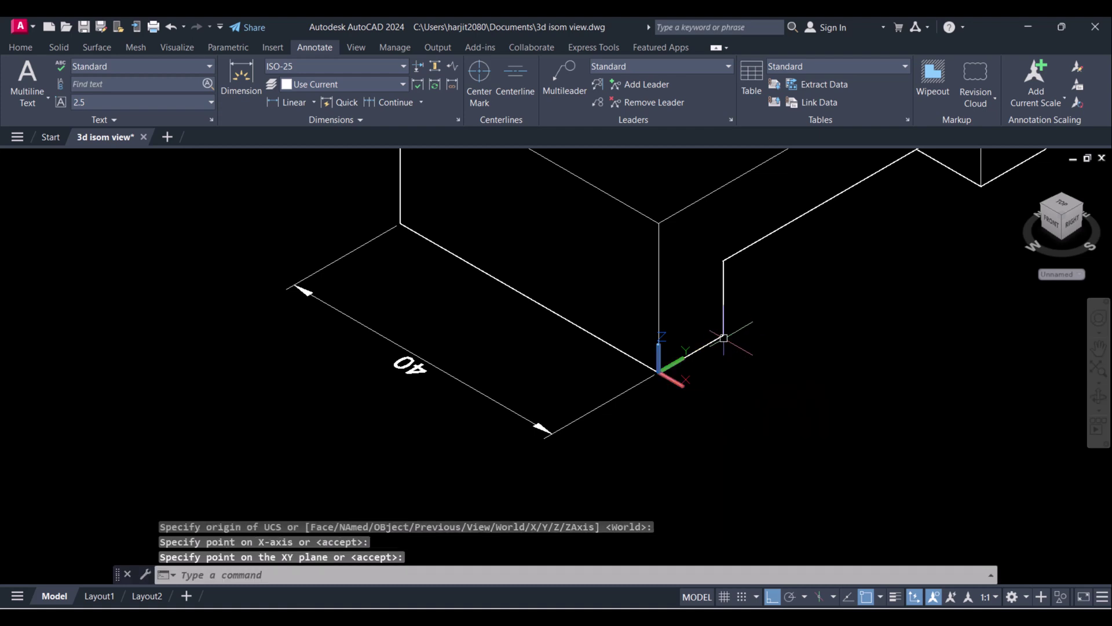
{"action": "key", "text": "Escape"}
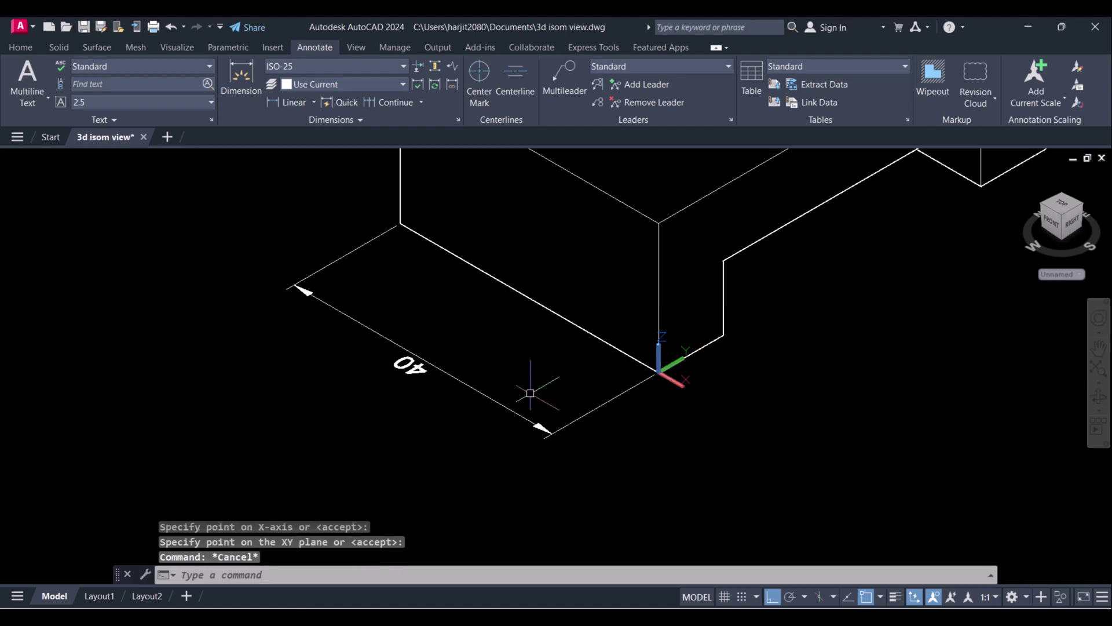
Place a new, readable 40 dimension along the base edge.
{"action": "left_click", "coordinate": [238, 68]}
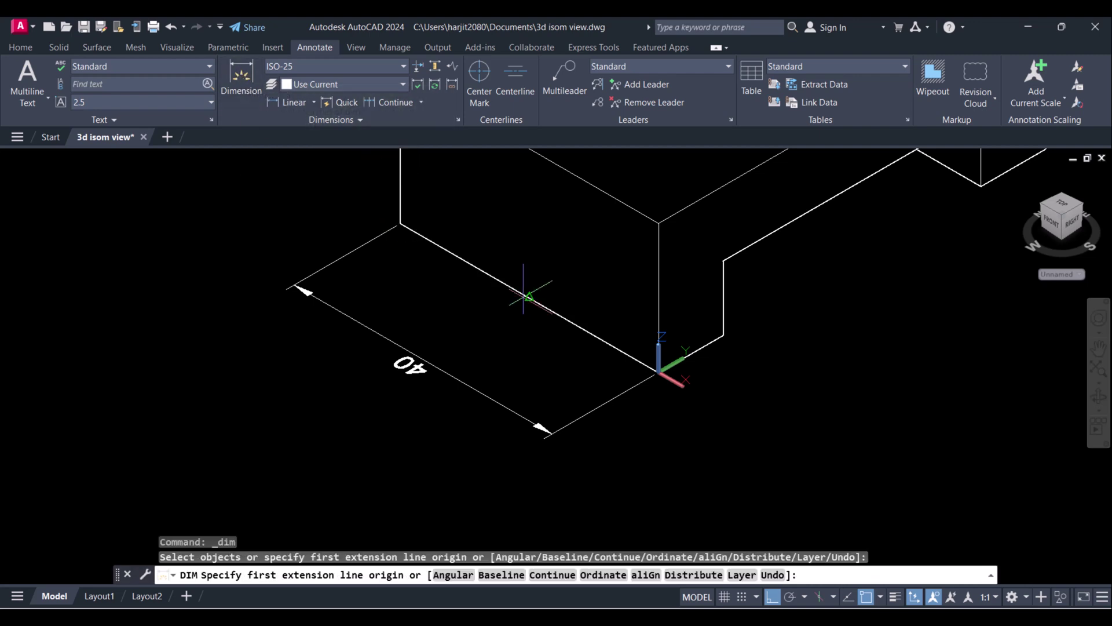
{"action": "key", "text": "Return"}
{"action": "left_click", "coordinate": [556, 313]}
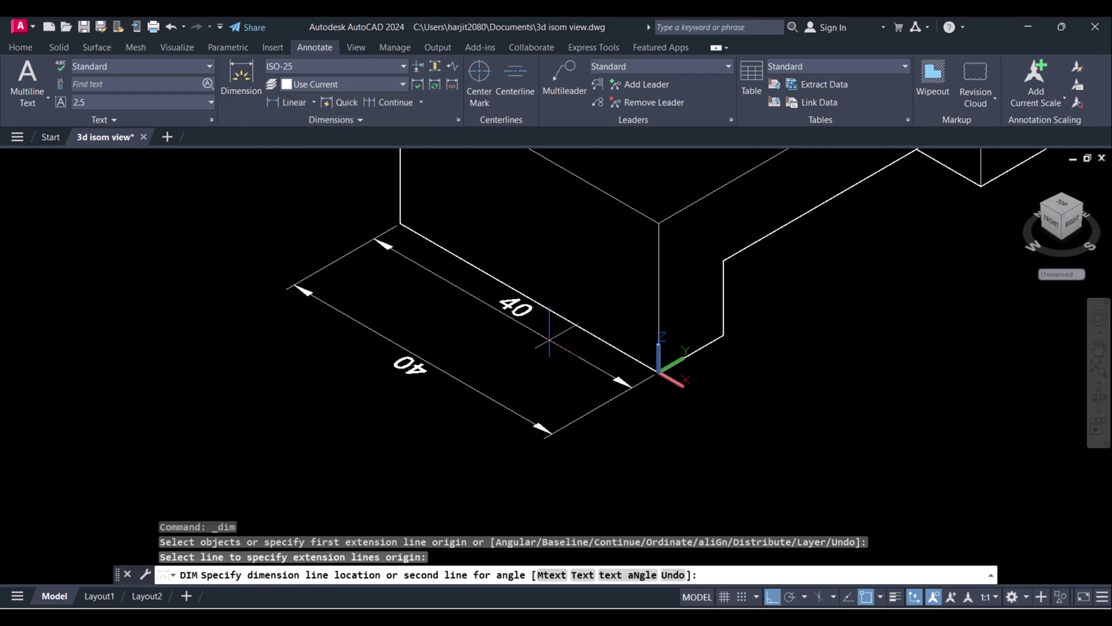
{"action": "left_click", "coordinate": [497, 353]}
{"action": "key", "text": "Escape"}
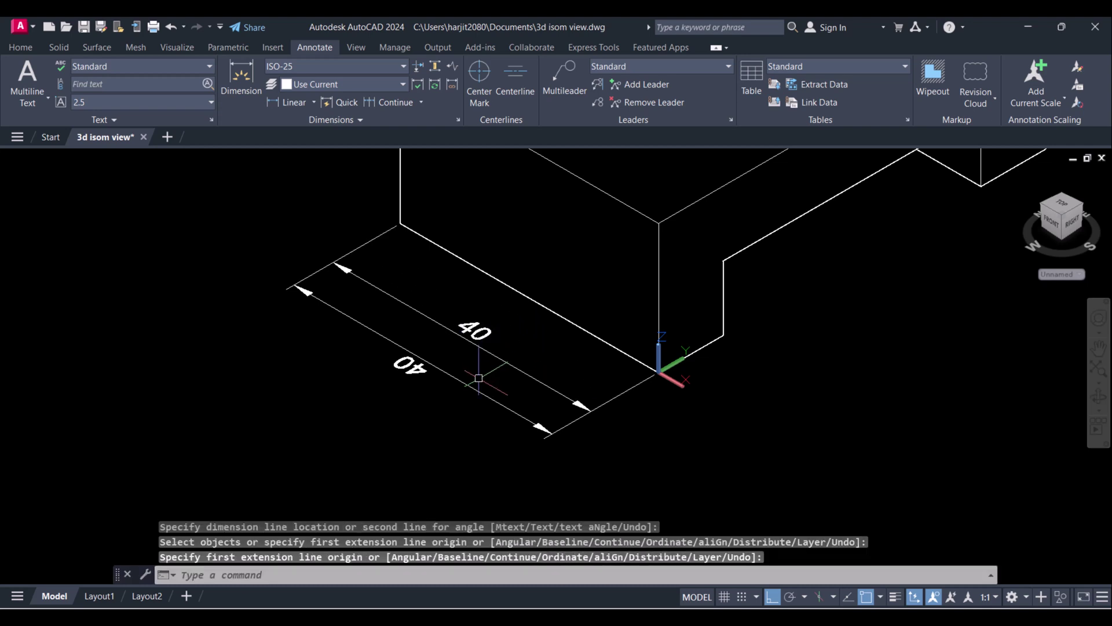
{"action": "type", "text": "e"}
Erase the backwards 40 dimension.
{"action": "key", "text": "Return"}
{"action": "left_click", "coordinate": [443, 393]}
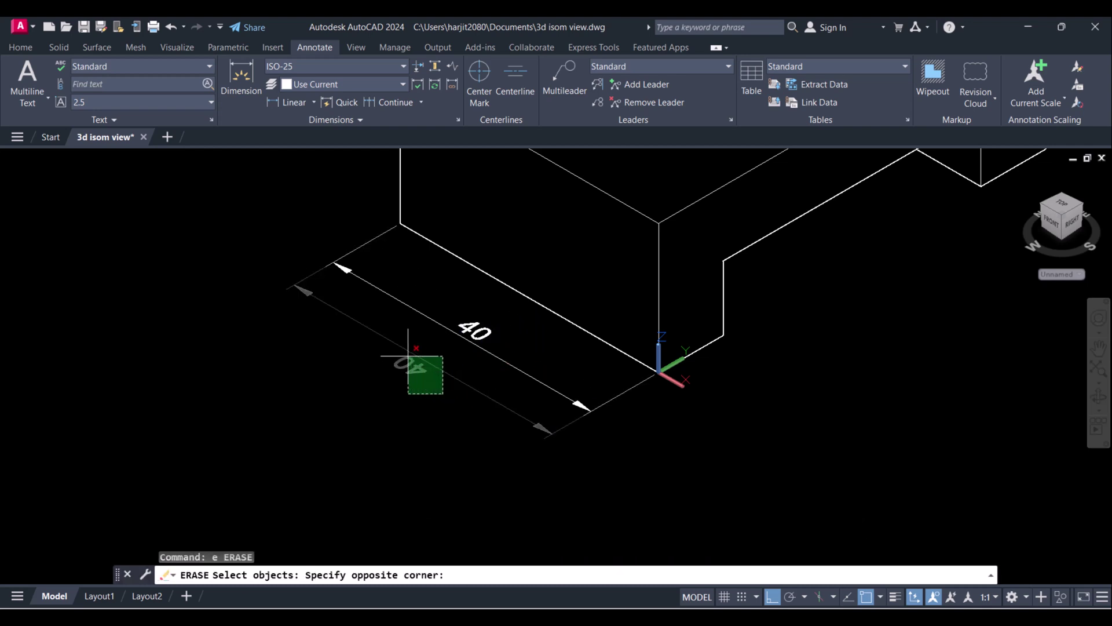
{"action": "left_click", "coordinate": [403, 348]}
{"action": "key", "text": "Return"}
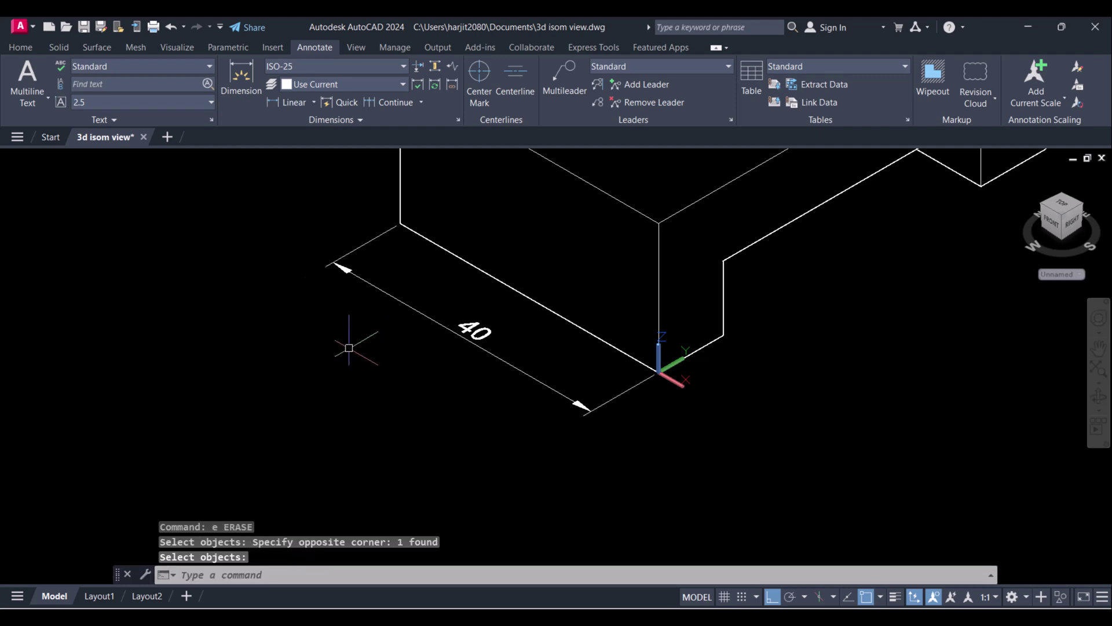
{"action": "scroll", "coordinate": [451, 349], "scroll_direction": "down", "scroll_amount": 2}
{"action": "scroll", "coordinate": [451, 350], "scroll_direction": "down", "scroll_amount": 1}
{"action": "key", "text": "Return"}
{"action": "key", "text": "Return"}
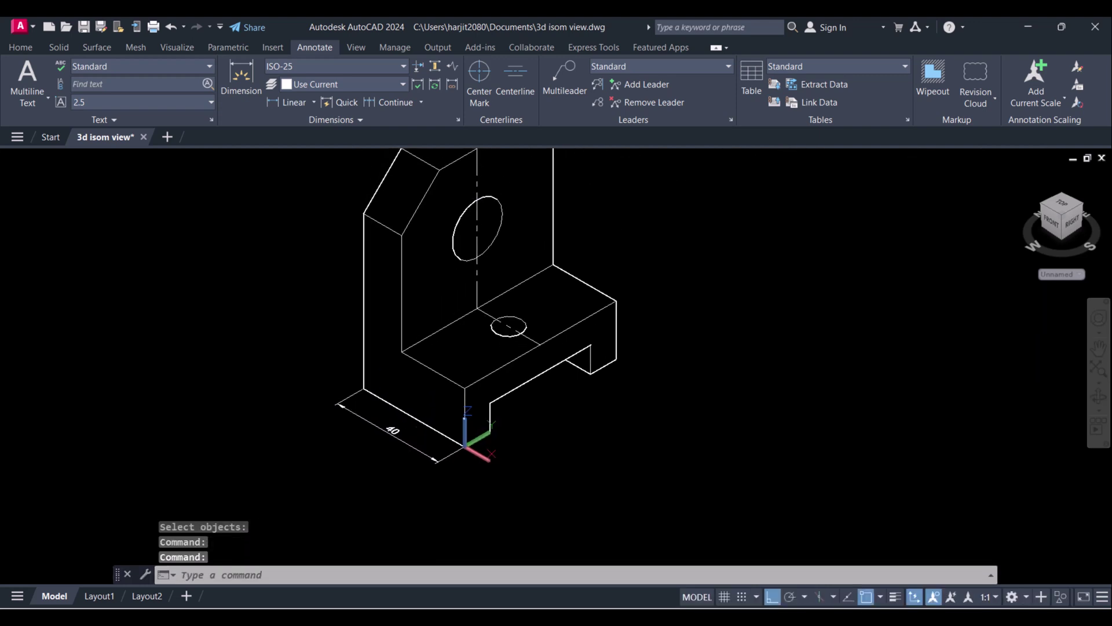
{"action": "middle_click_drag", "start_coordinate": [435, 386], "coordinate": [484, 421]}
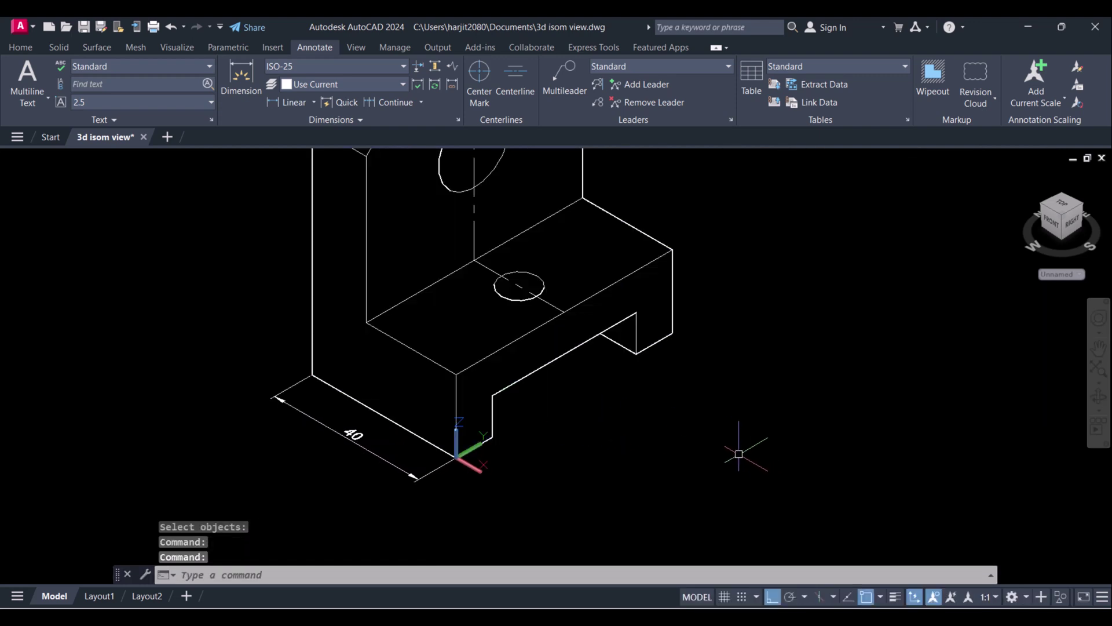
{"action": "type", "text": "d"}
Give ISO-25 yellow dimension lines, extension offset 1 and arrow size 4.
{"action": "key", "text": "Return"}
{"action": "left_click", "coordinate": [703, 290]}
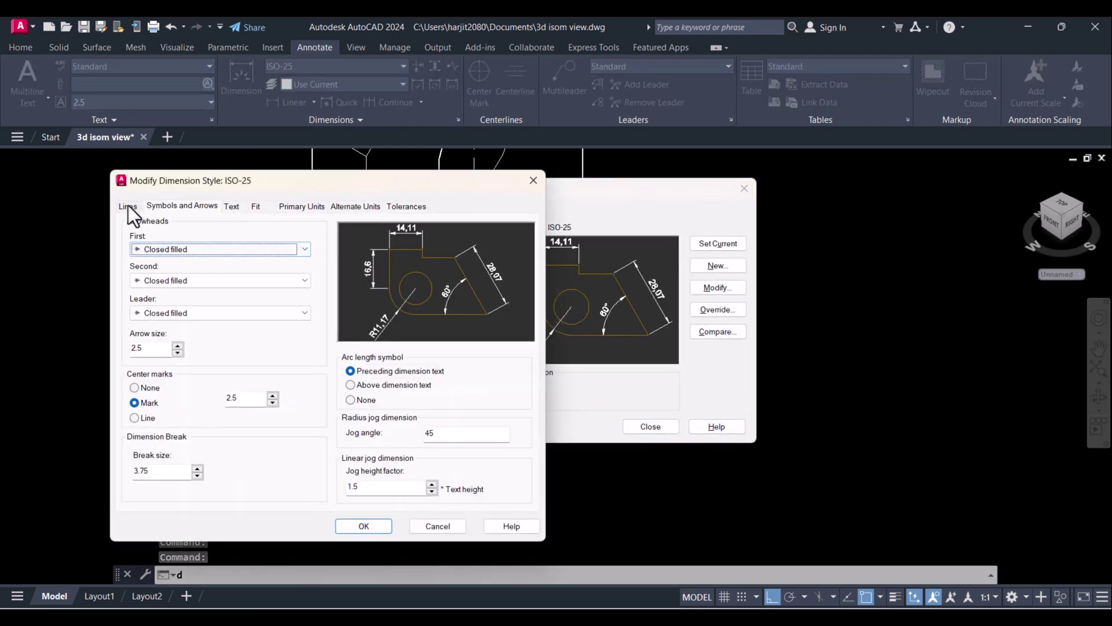
{"action": "left_click", "coordinate": [128, 206]}
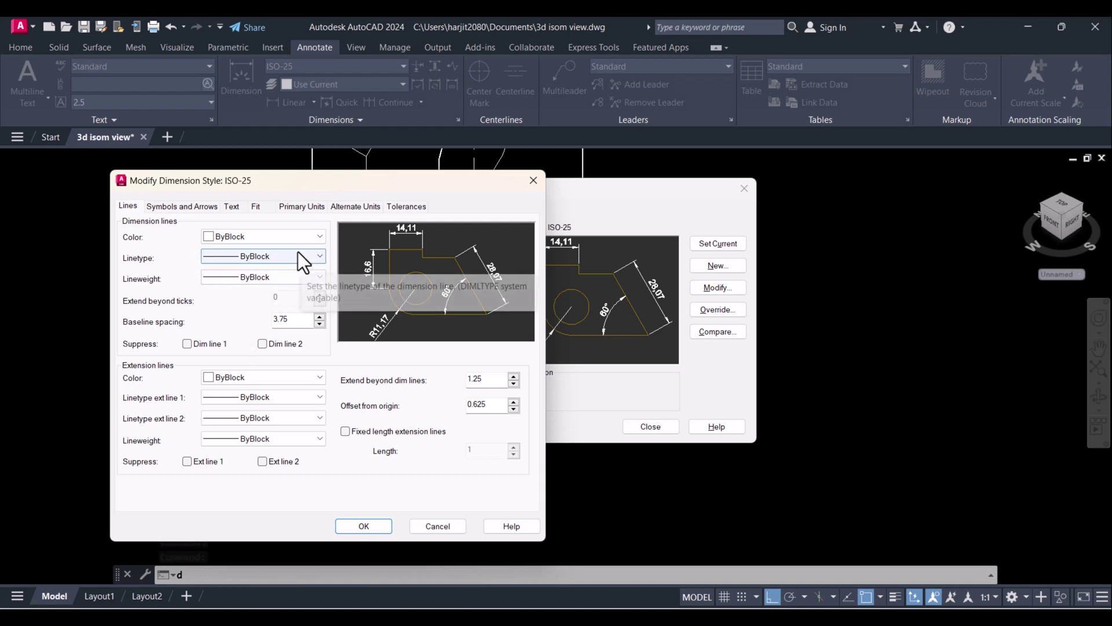
{"action": "left_click", "coordinate": [285, 235]}
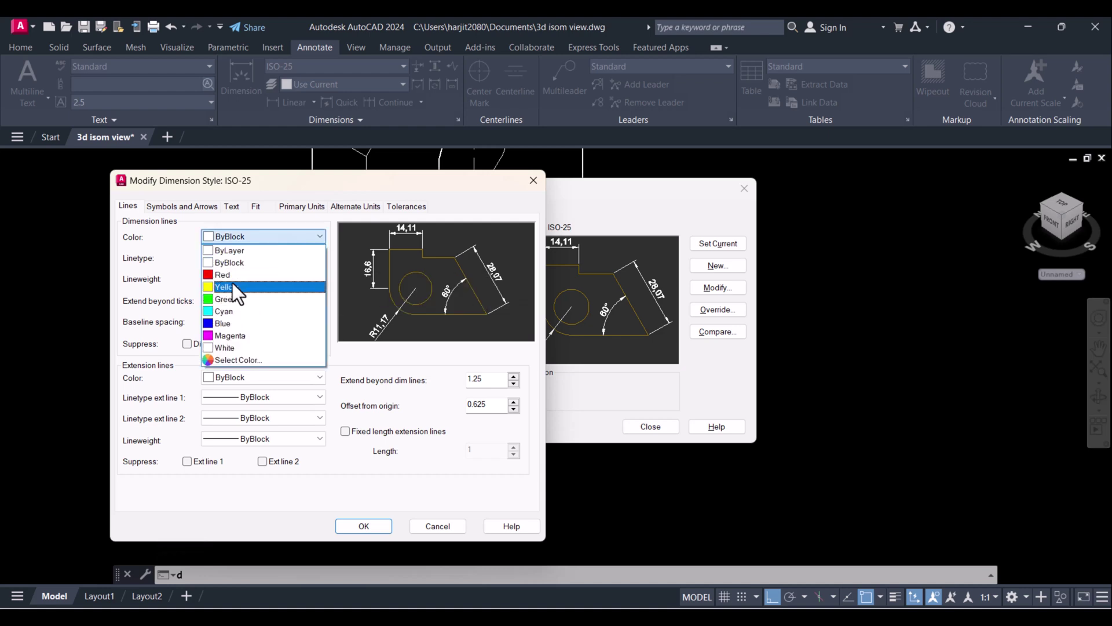
{"action": "left_click", "coordinate": [231, 283]}
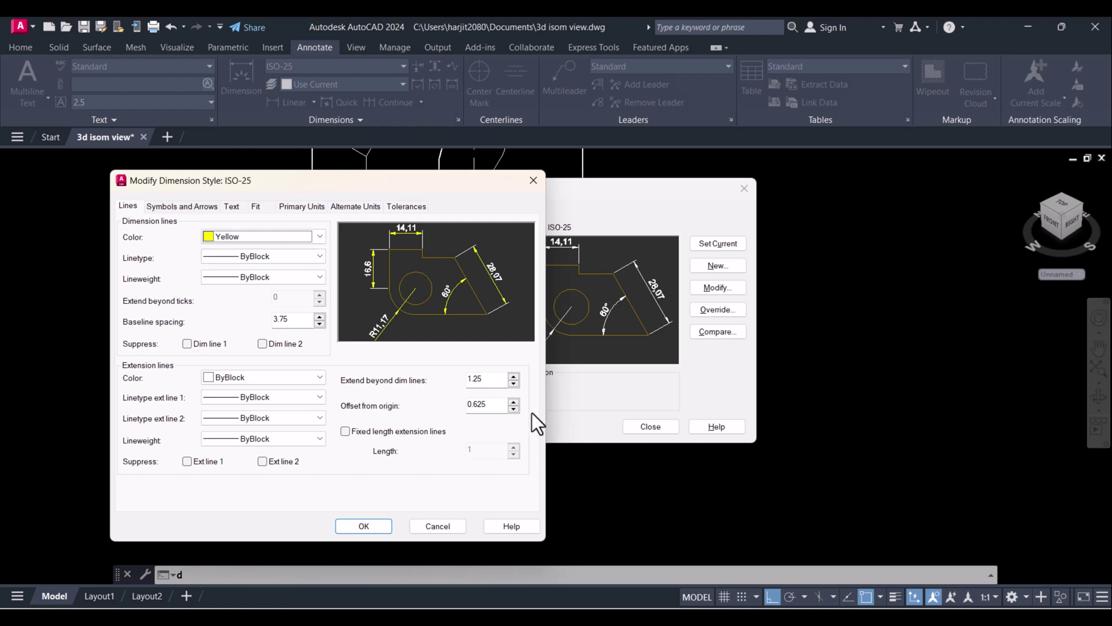
{"action": "double_click", "coordinate": [496, 405]}
{"action": "type", "text": "1"}
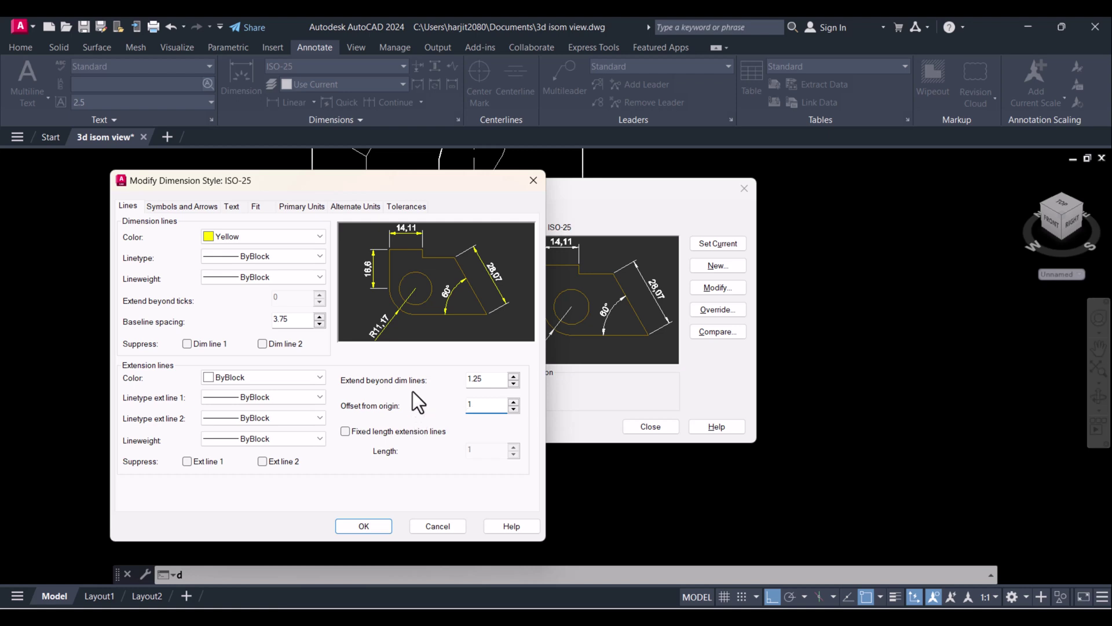
{"action": "left_click", "coordinate": [163, 209]}
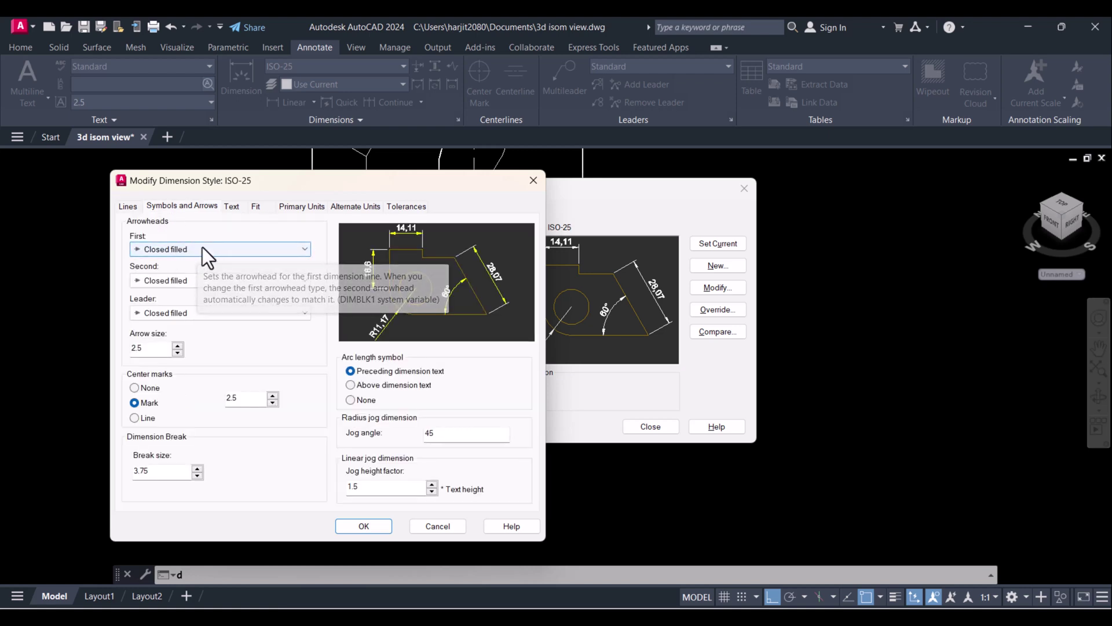
{"action": "left_click_drag", "start_coordinate": [151, 351], "coordinate": [124, 348]}
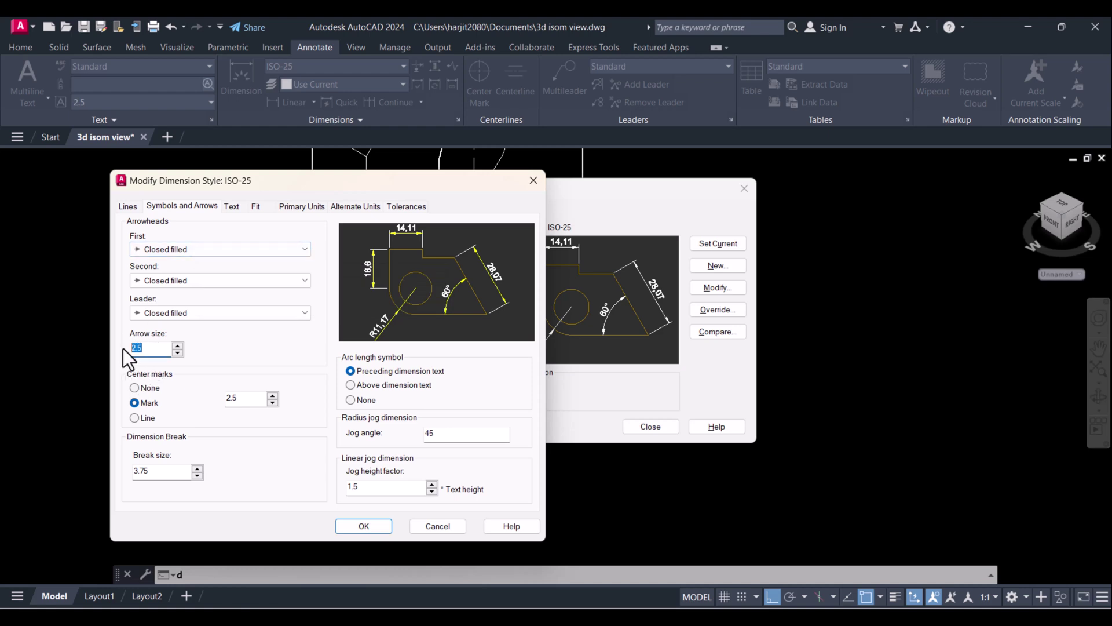
Set ISO-25 text to Standard style, height 5, green, with ISO standard alignment.
{"action": "left_click", "coordinate": [230, 206]}
{"action": "left_click", "coordinate": [271, 243]}
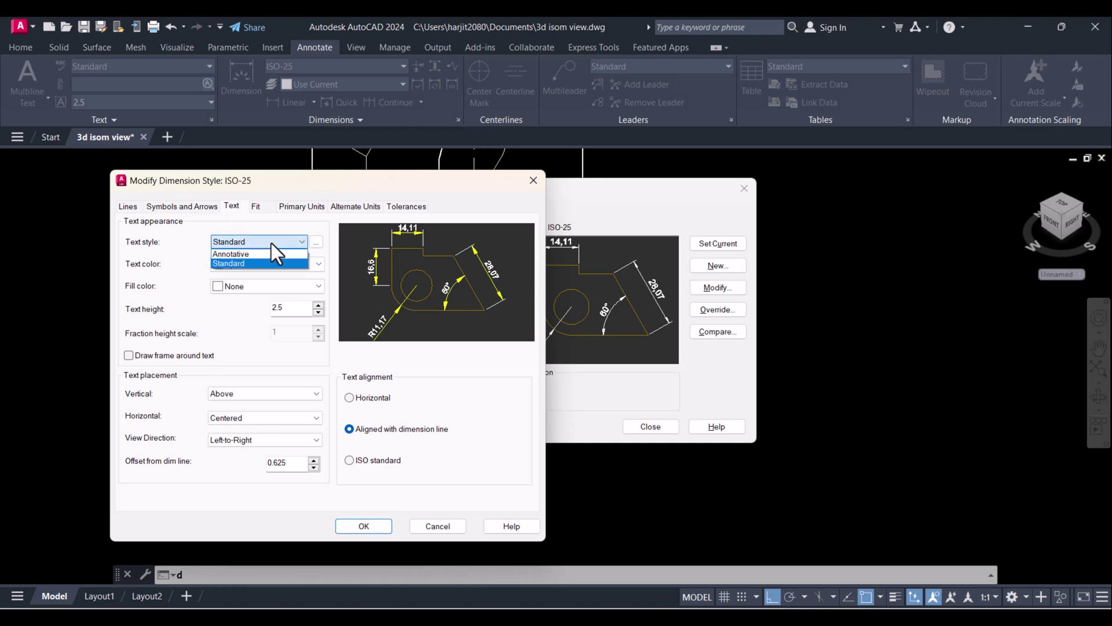
{"action": "left_click", "coordinate": [252, 262]}
{"action": "left_click_drag", "start_coordinate": [287, 309], "coordinate": [257, 311]}
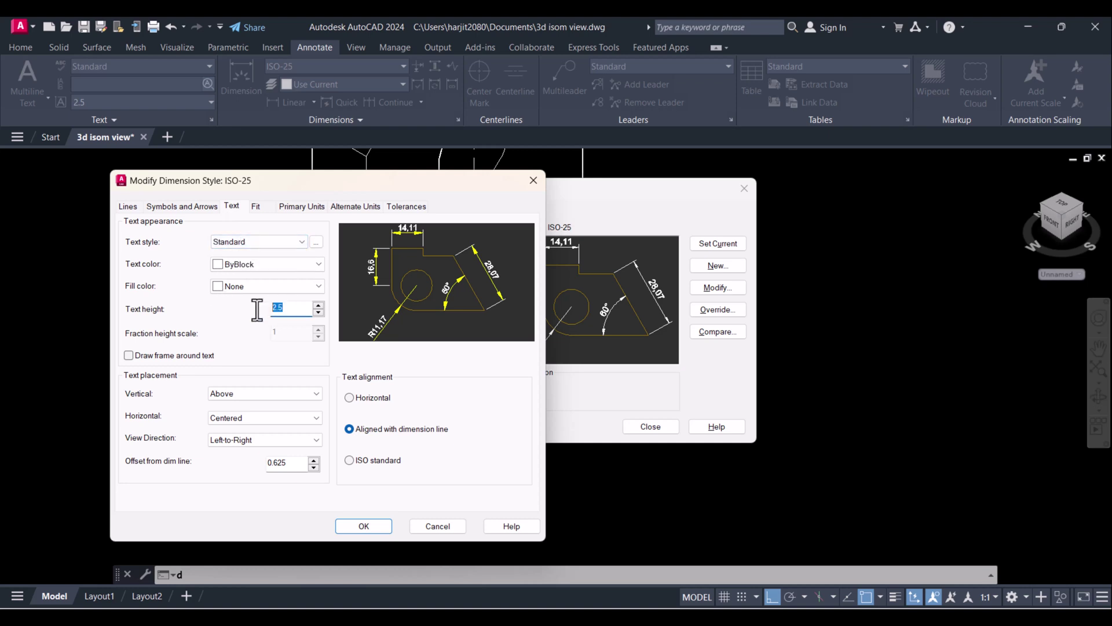
{"action": "type", "text": "5"}
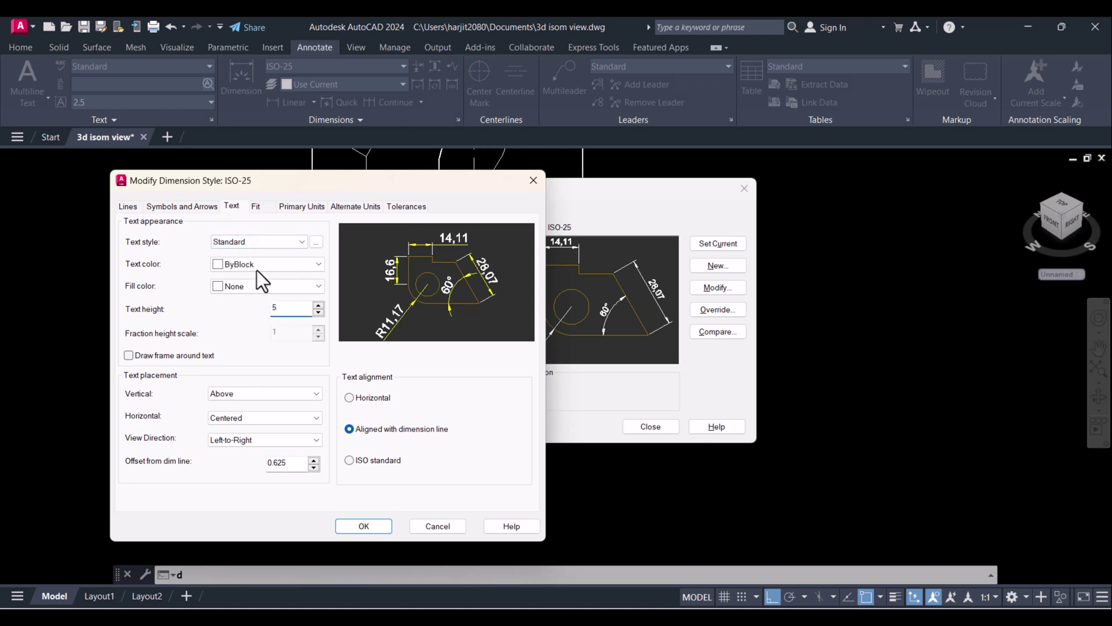
{"action": "left_click", "coordinate": [235, 260]}
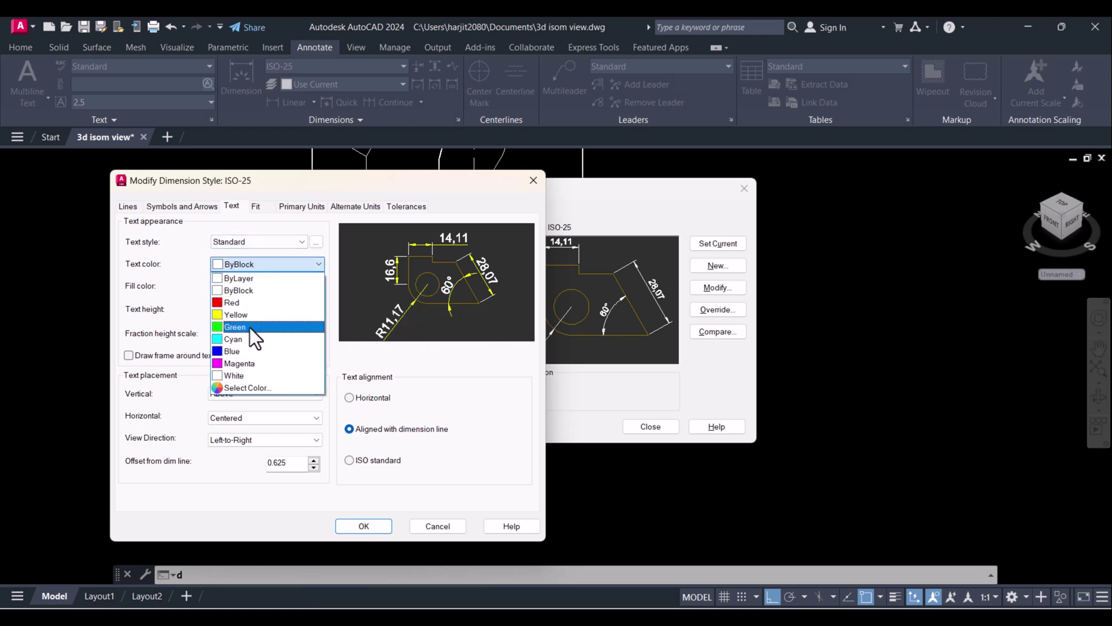
{"action": "left_click", "coordinate": [249, 327]}
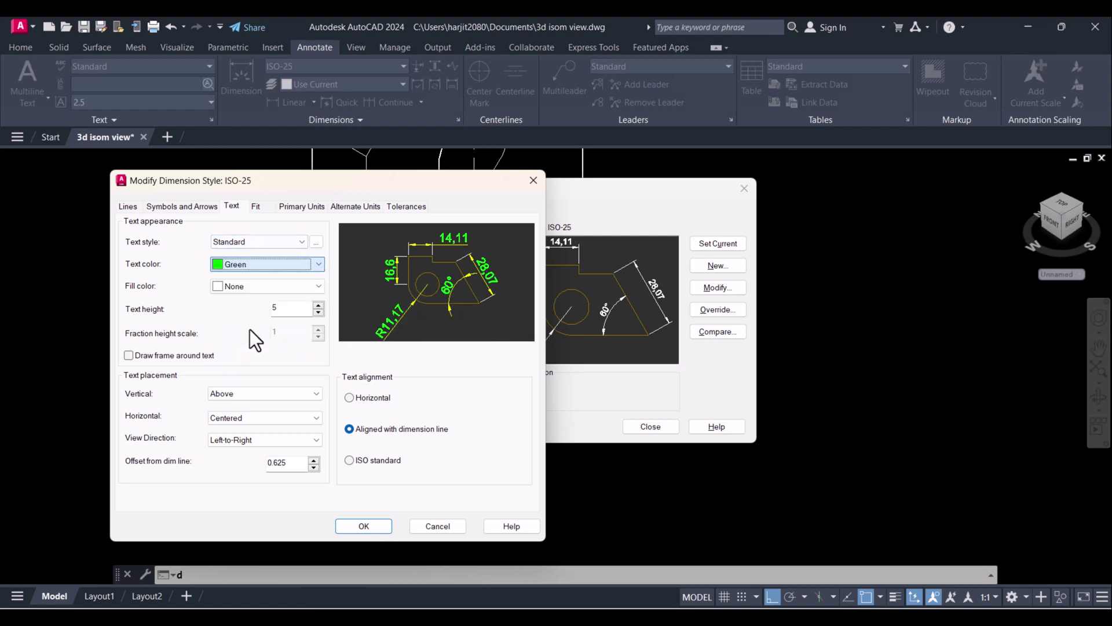
{"action": "left_click", "coordinate": [356, 461]}
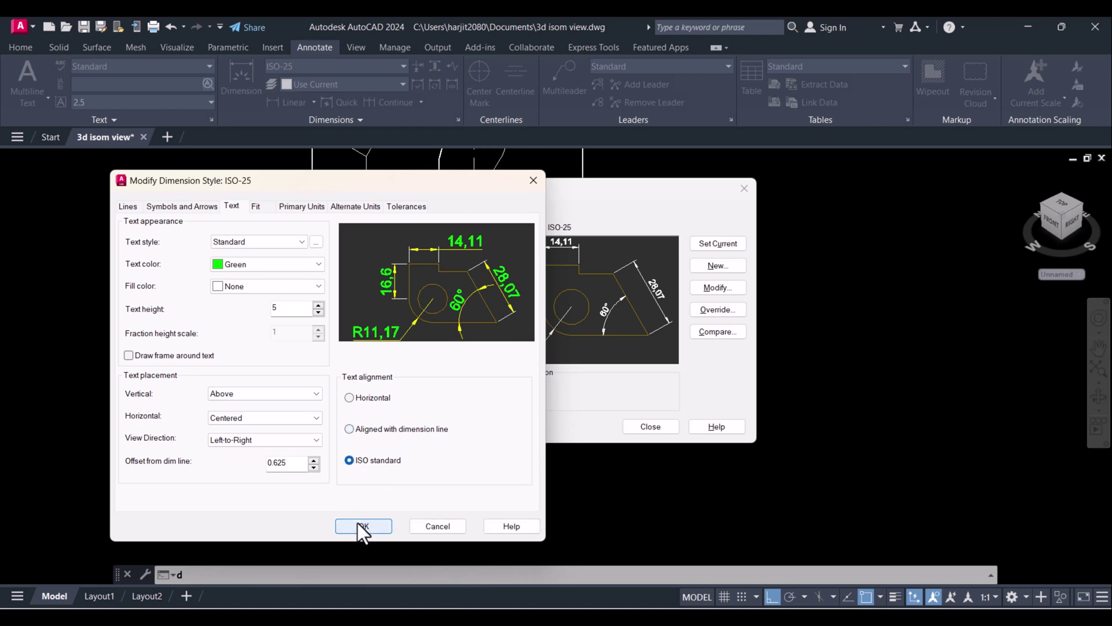
Set ISO-25 precision to 0 and apply the style changes.
{"action": "left_click", "coordinate": [300, 206]}
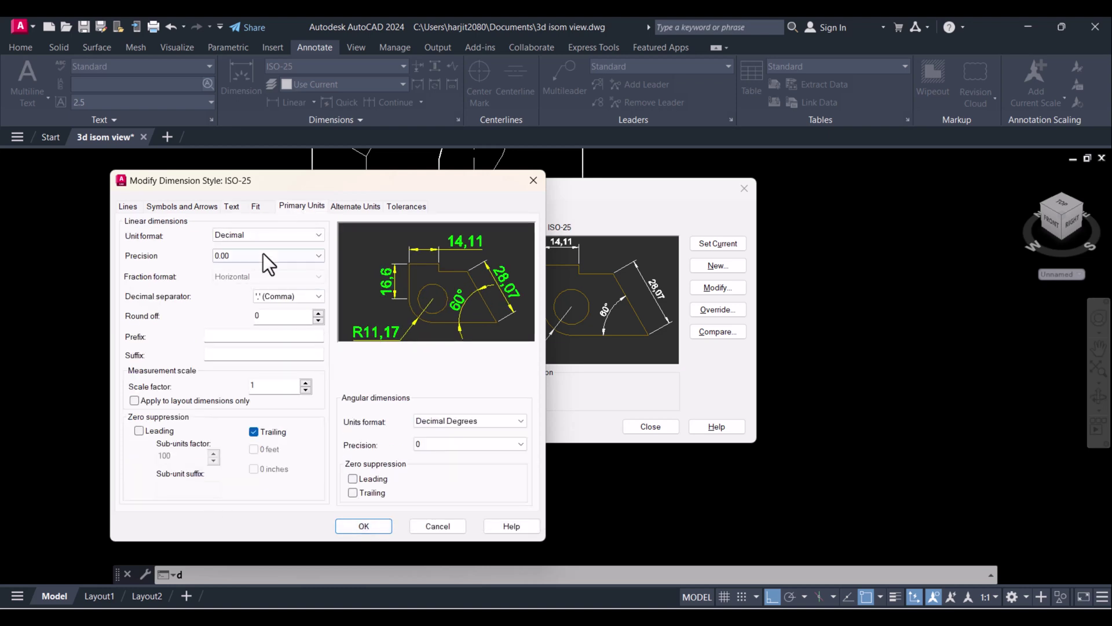
{"action": "left_click", "coordinate": [263, 255]}
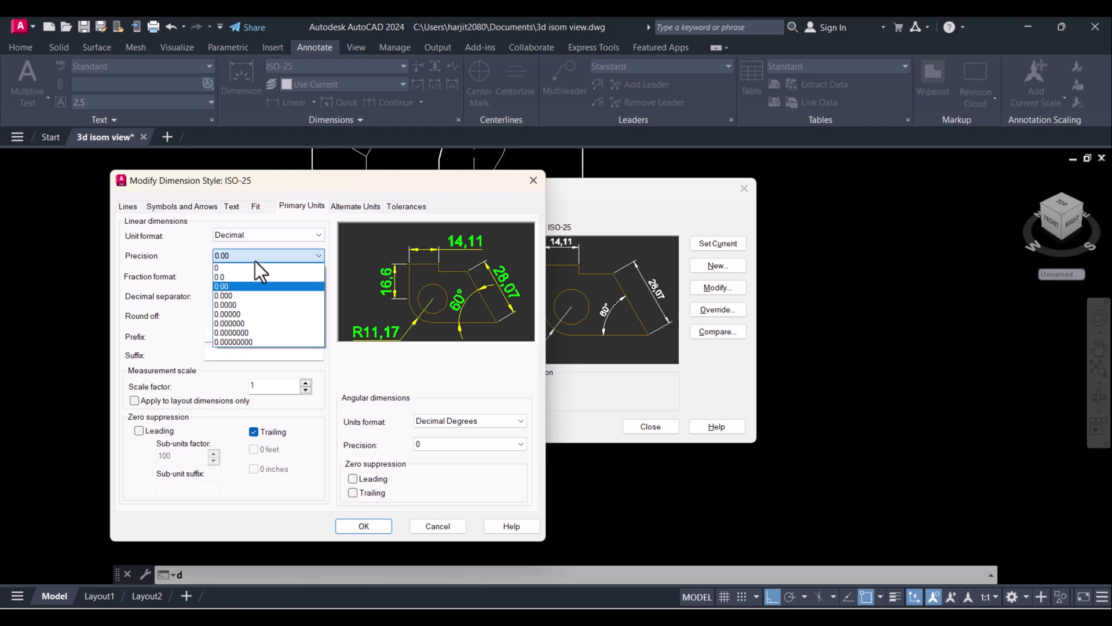
{"action": "left_click", "coordinate": [364, 525]}
{"action": "left_click", "coordinate": [651, 426]}
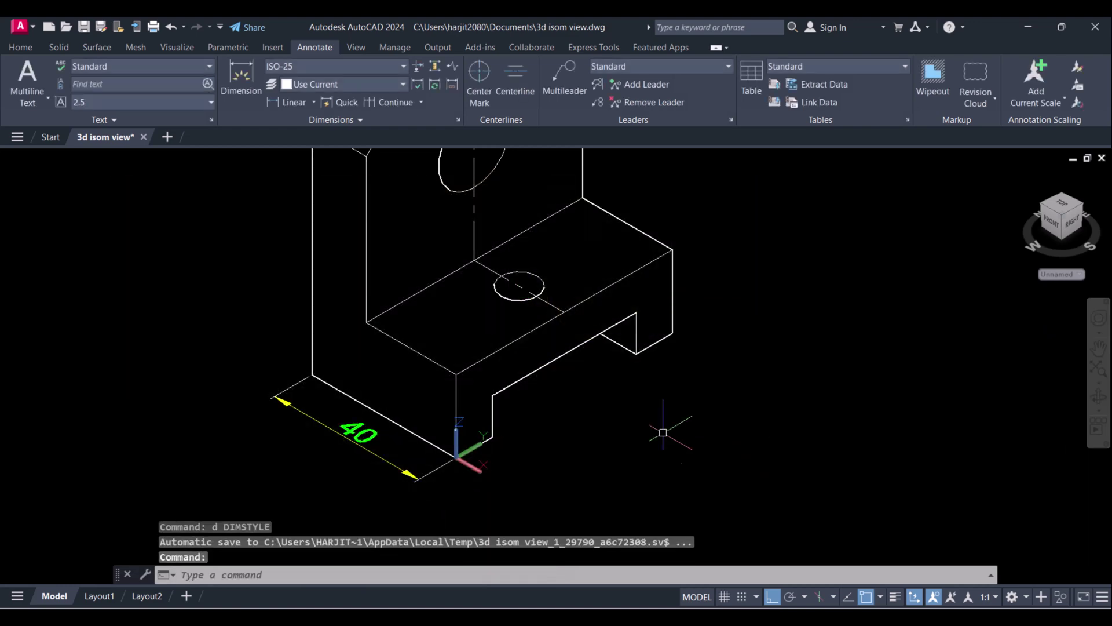
{"action": "scroll", "coordinate": [394, 433], "scroll_direction": "up", "scroll_amount": 3}
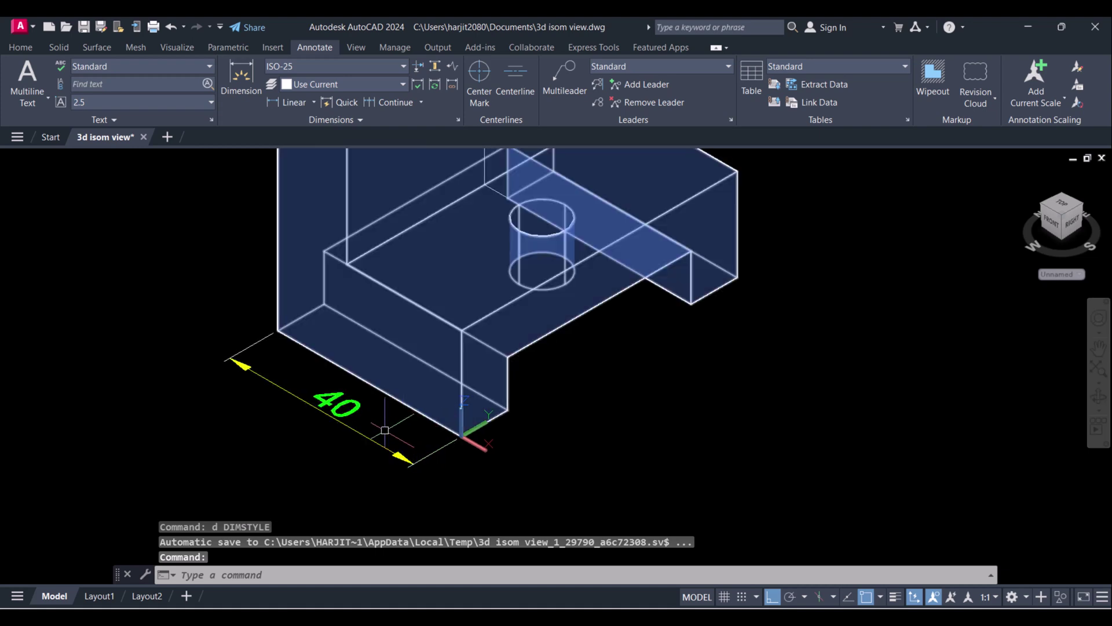
{"action": "scroll", "coordinate": [386, 427], "scroll_direction": "up", "scroll_amount": 2}
{"action": "key", "text": "Escape"}
{"action": "type", "text": "d"}
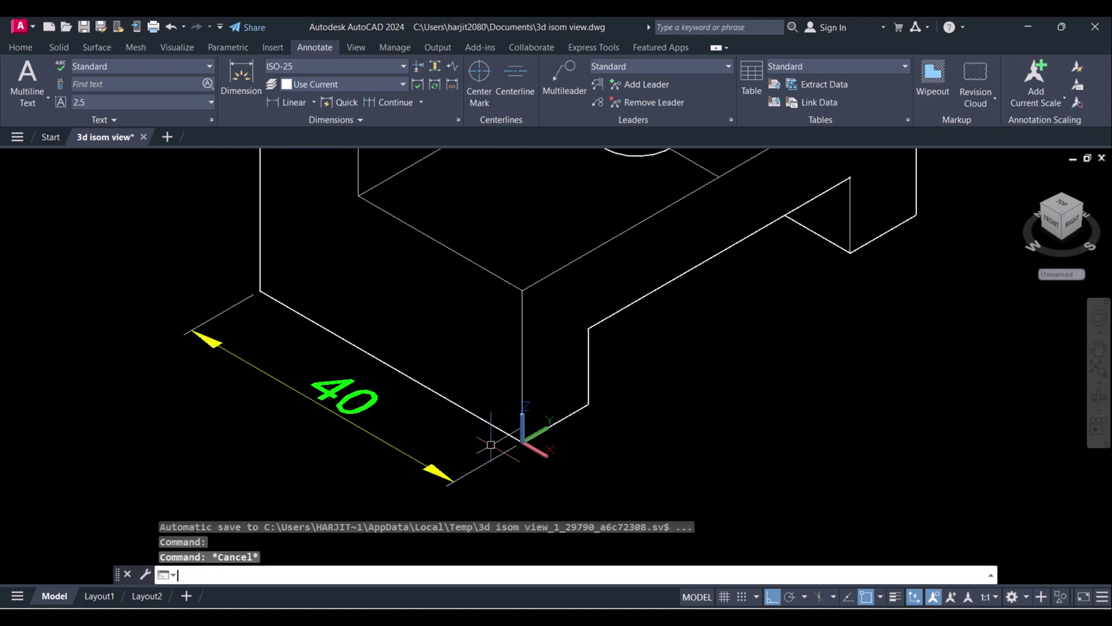
{"action": "key", "text": "Return"}
Change the ISO-25 text height from 5 to 4 and apply it.
{"action": "left_click", "coordinate": [728, 281]}
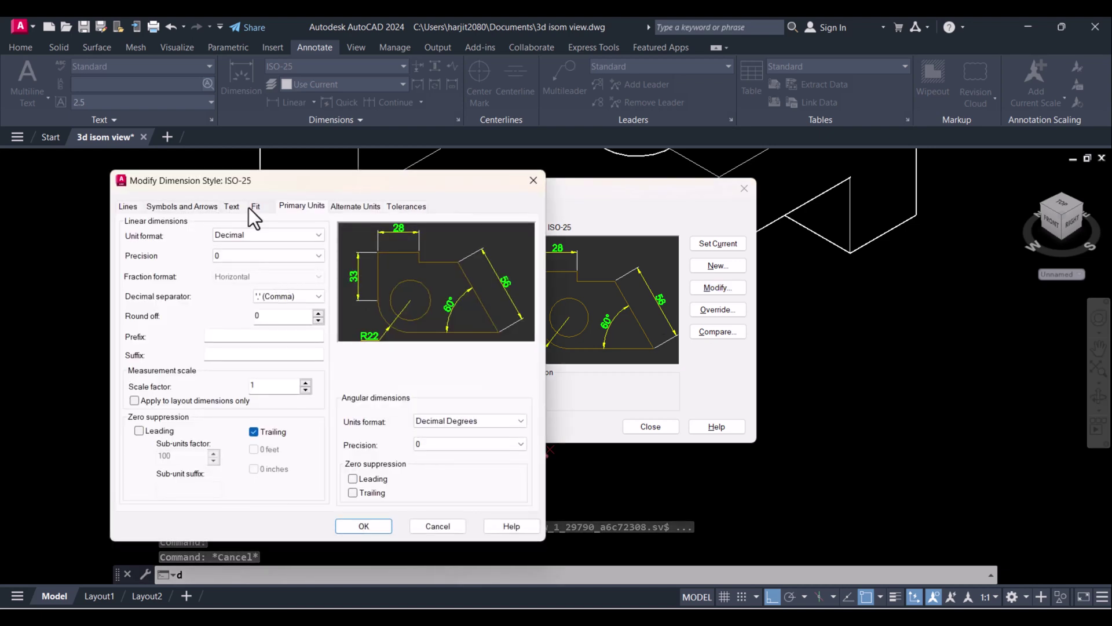
{"action": "left_click", "coordinate": [232, 206]}
{"action": "double_click", "coordinate": [288, 309]}
{"action": "type", "text": "5"}
{"action": "key", "text": "BackSpace"}
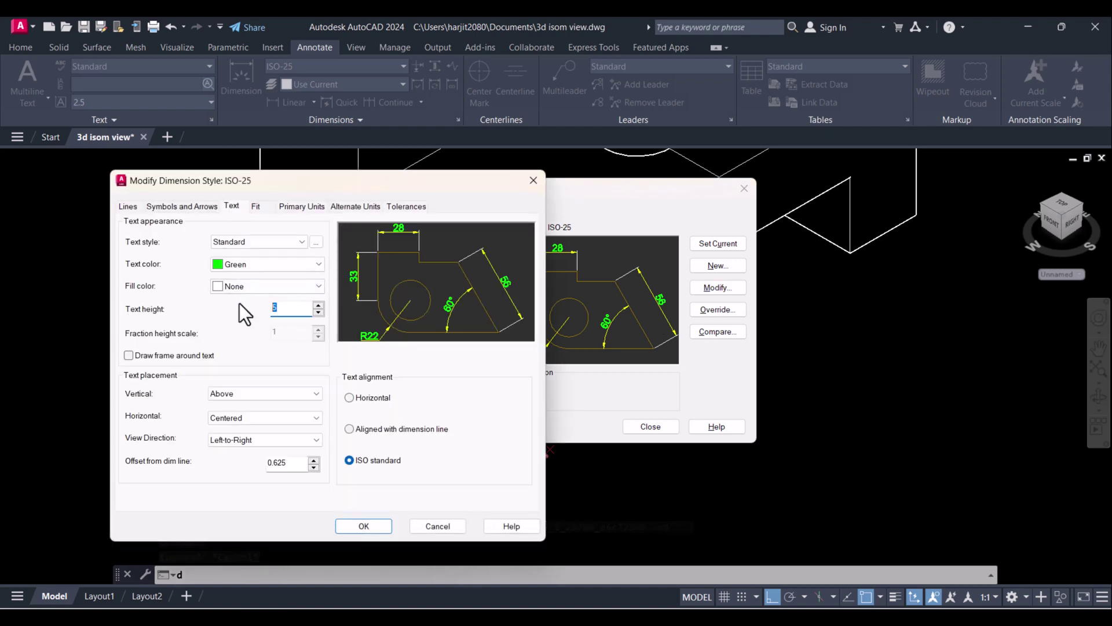
{"action": "type", "text": "4"}
{"action": "left_click", "coordinate": [359, 527]}
Close the style manager, bring the bracket's base into view, and start a dimension.
{"action": "left_click", "coordinate": [650, 426]}
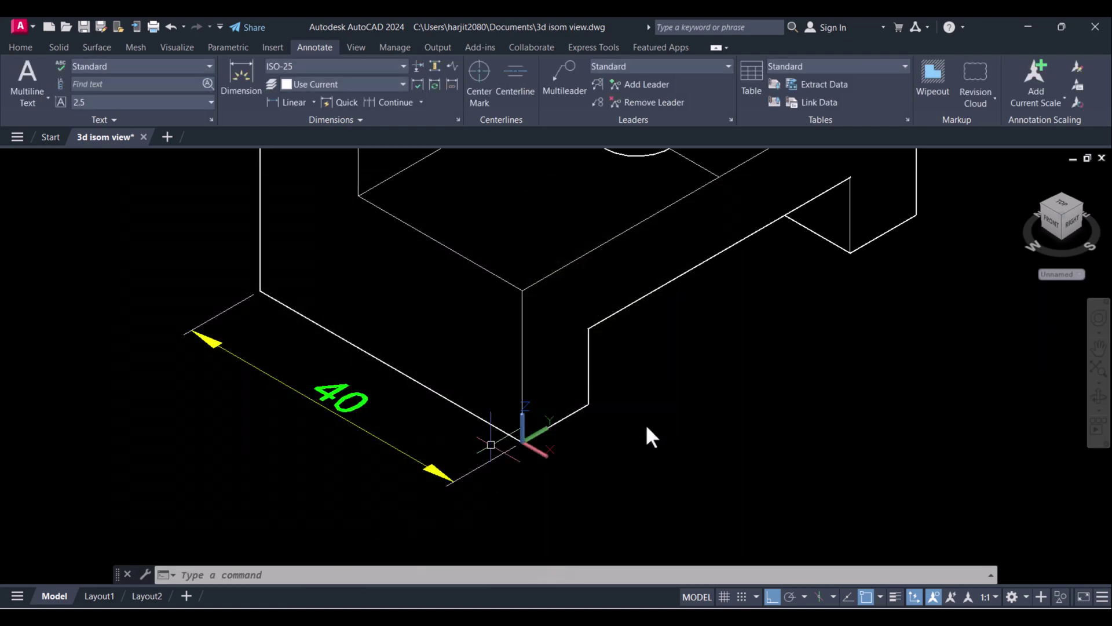
{"action": "scroll", "coordinate": [557, 387], "scroll_direction": "down", "scroll_amount": 2}
{"action": "scroll", "coordinate": [595, 407], "scroll_direction": "down", "scroll_amount": 1}
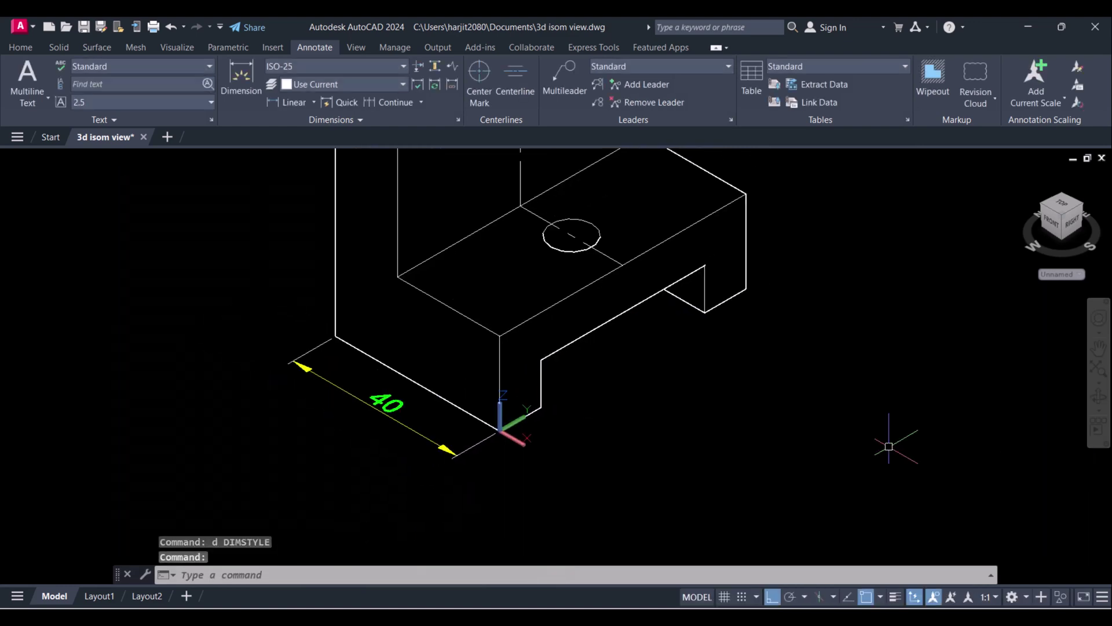
{"action": "scroll", "coordinate": [643, 407], "scroll_direction": "down", "scroll_amount": 2}
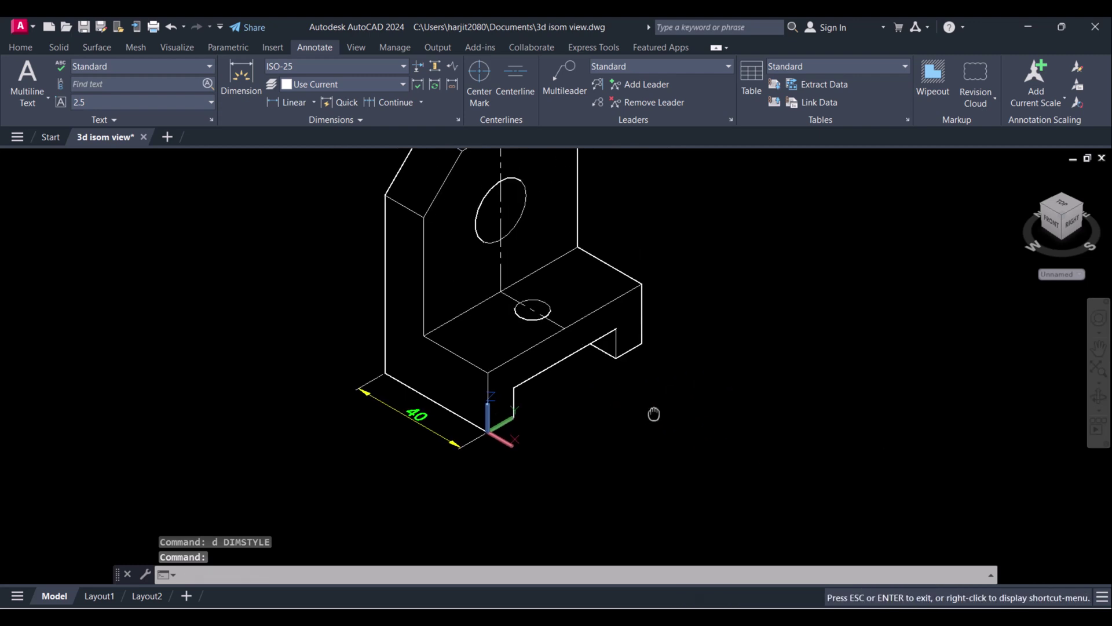
{"action": "middle_click_drag", "start_coordinate": [708, 410], "coordinate": [646, 414]}
{"action": "scroll", "coordinate": [585, 380], "scroll_direction": "up", "scroll_amount": 2}
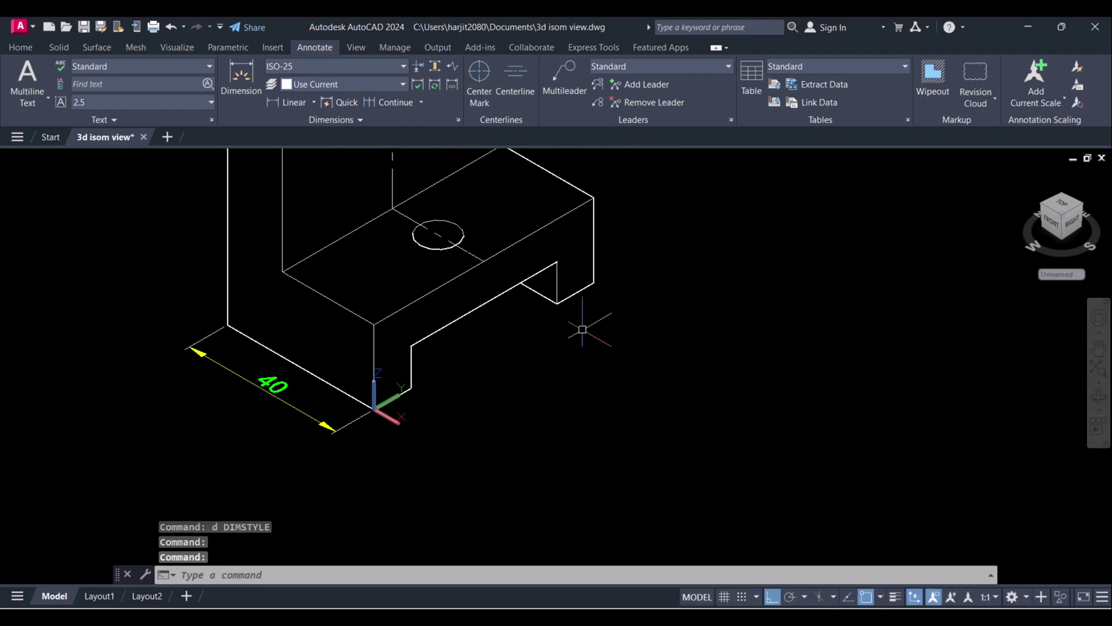
{"action": "key", "text": "Escape"}
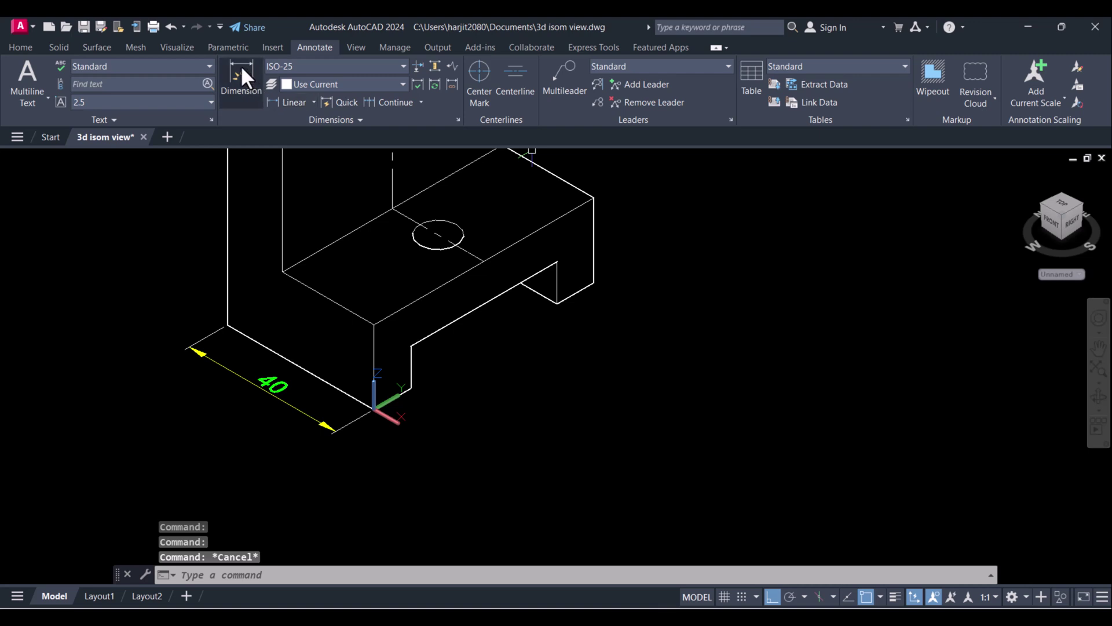
{"action": "left_click", "coordinate": [240, 75]}
{"action": "scroll", "coordinate": [399, 415], "scroll_direction": "up", "scroll_amount": 3}
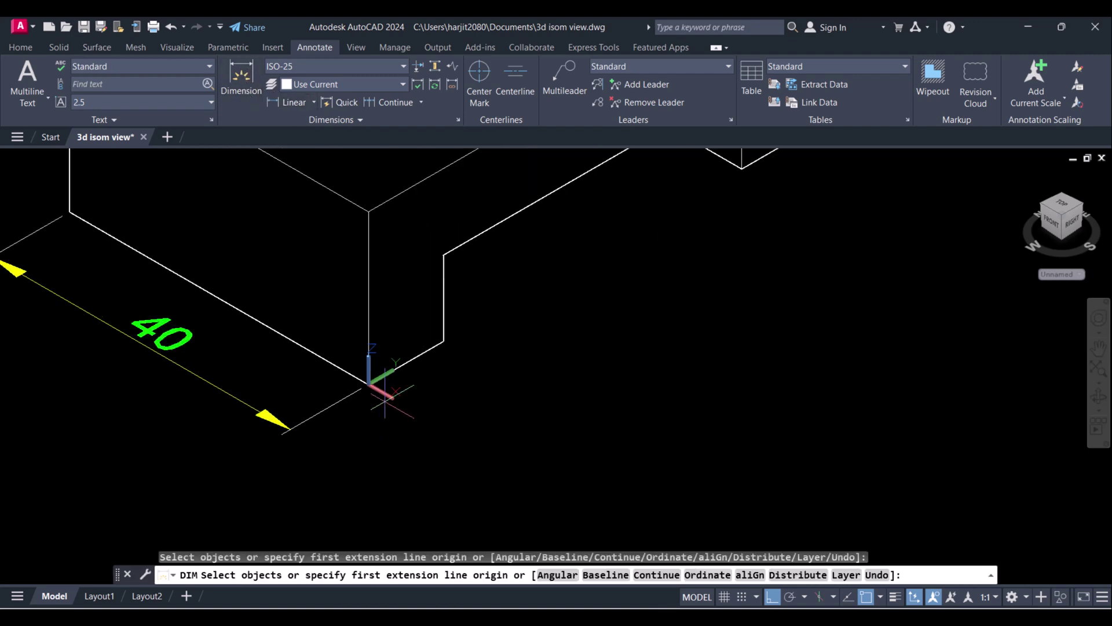
Place a 60 linear dimension along the right base edge.
{"action": "left_click", "coordinate": [272, 102]}
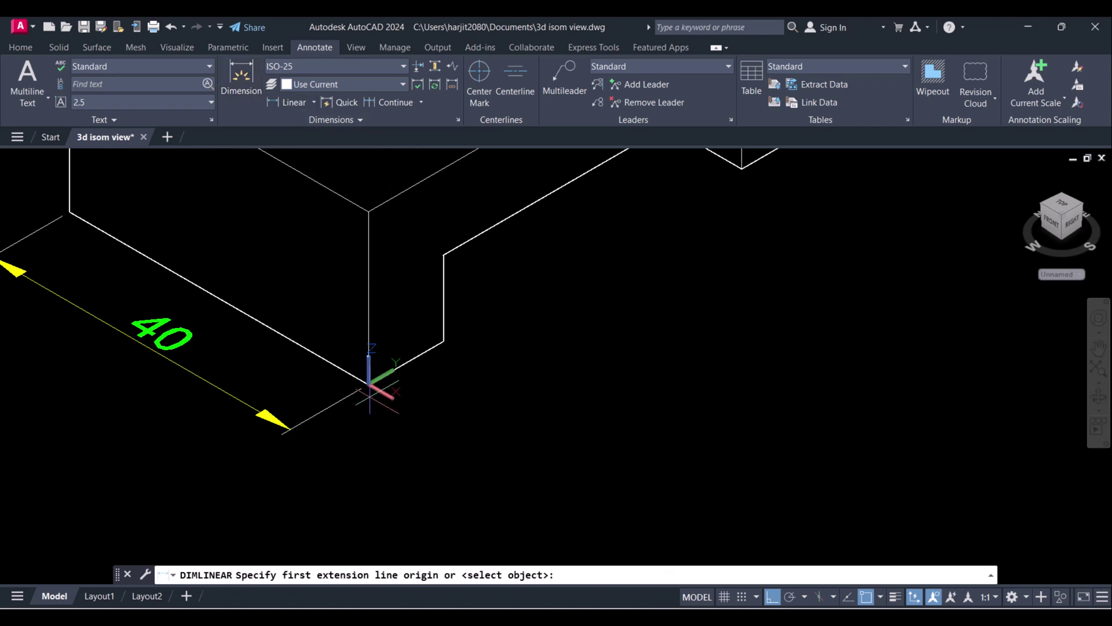
{"action": "left_click", "coordinate": [368, 381]}
{"action": "scroll", "coordinate": [369, 381], "scroll_direction": "down", "scroll_amount": 3}
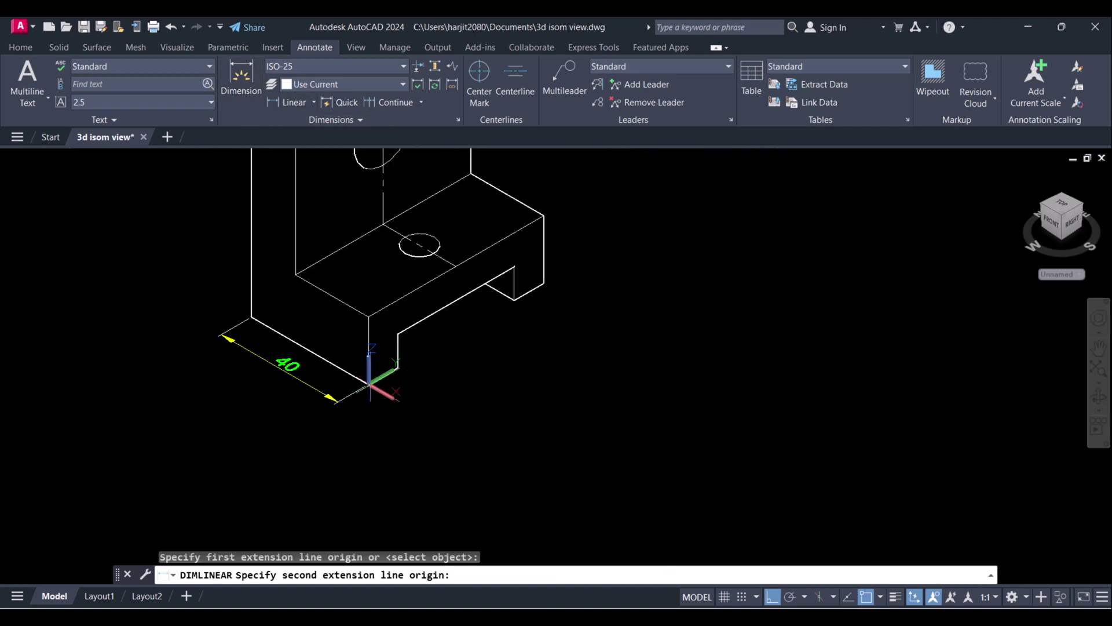
{"action": "left_click", "coordinate": [543, 282]}
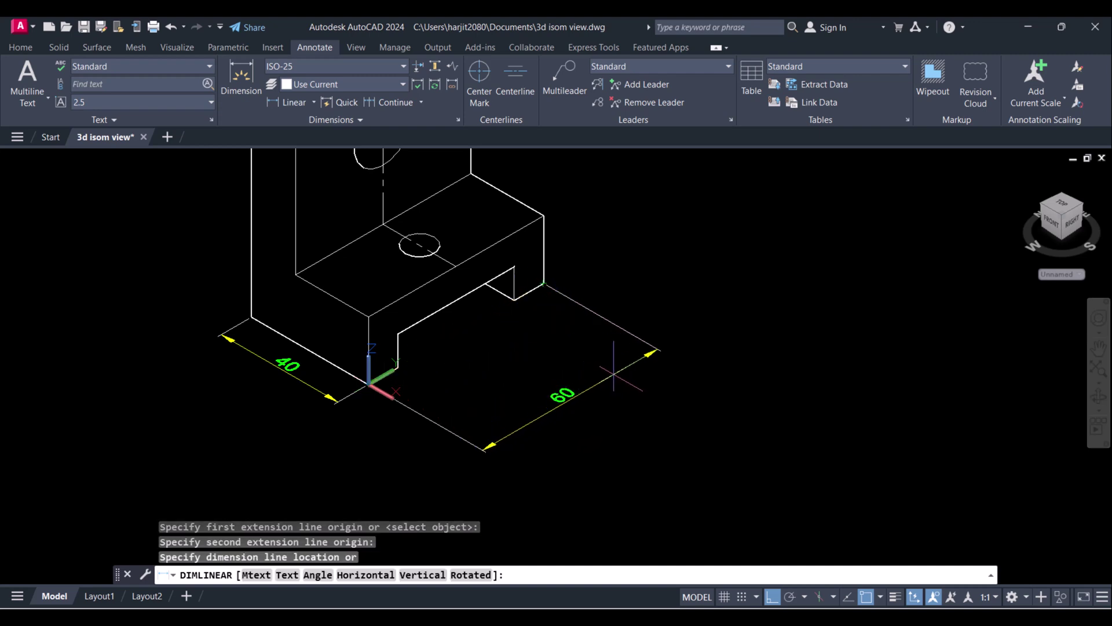
{"action": "left_click", "coordinate": [618, 342]}
{"action": "scroll", "coordinate": [380, 345], "scroll_direction": "up", "scroll_amount": 2}
Add the 40 notch-length dimension between the notch corners and check the reference drawing.
{"action": "key", "text": "Return"}
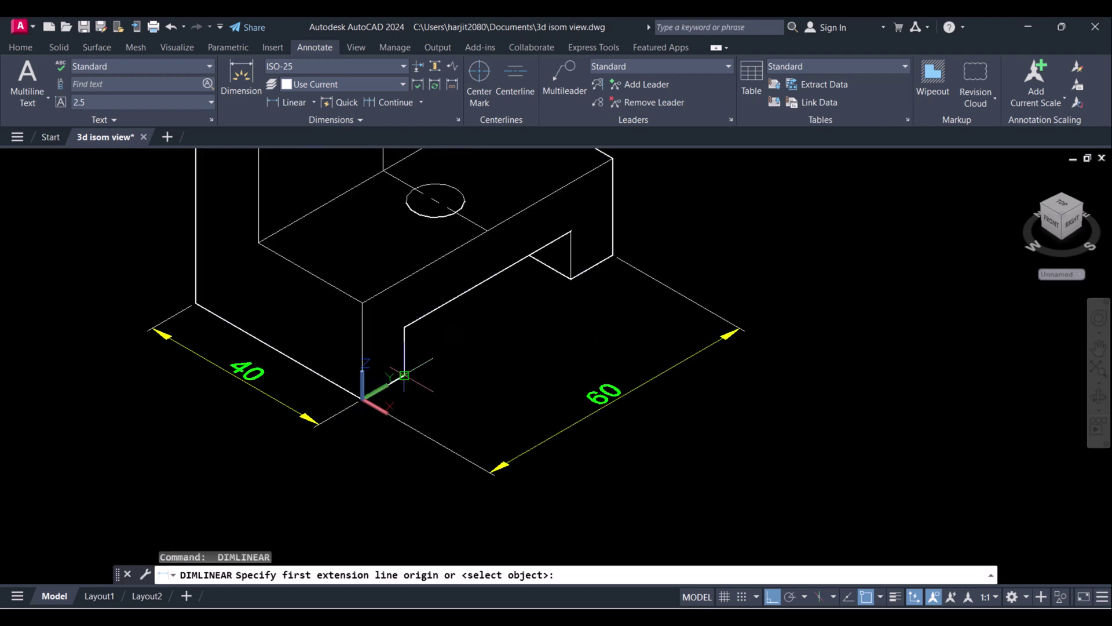
{"action": "left_click", "coordinate": [405, 375]}
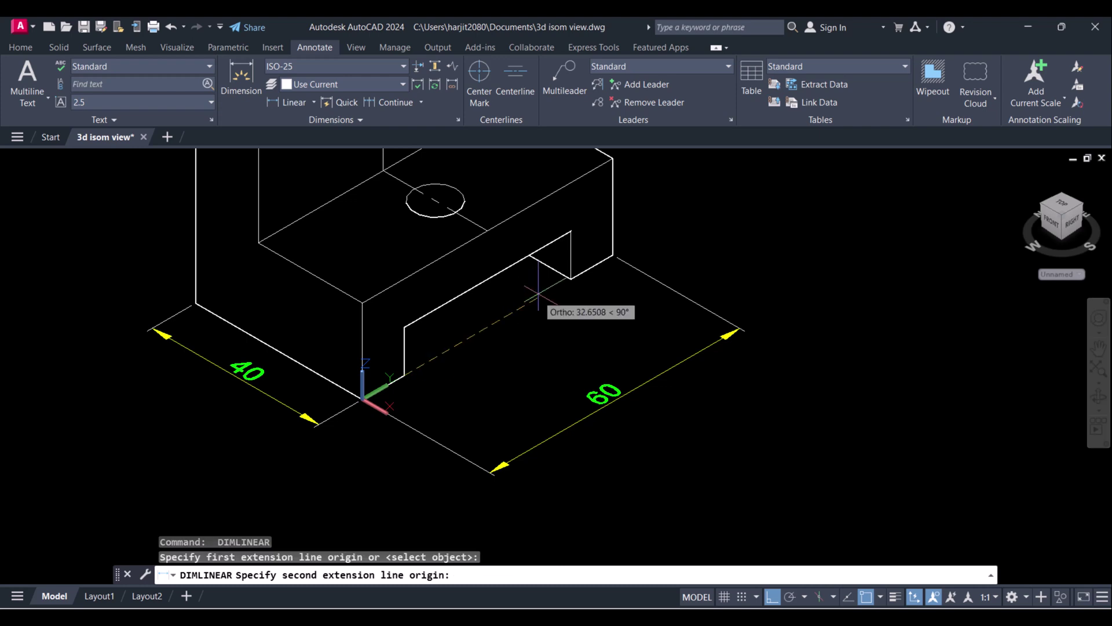
{"action": "left_click", "coordinate": [569, 279]}
{"action": "left_click", "coordinate": [596, 347]}
{"action": "key", "text": "Return"}
{"action": "scroll", "coordinate": [504, 348], "scroll_direction": "down", "scroll_amount": 2}
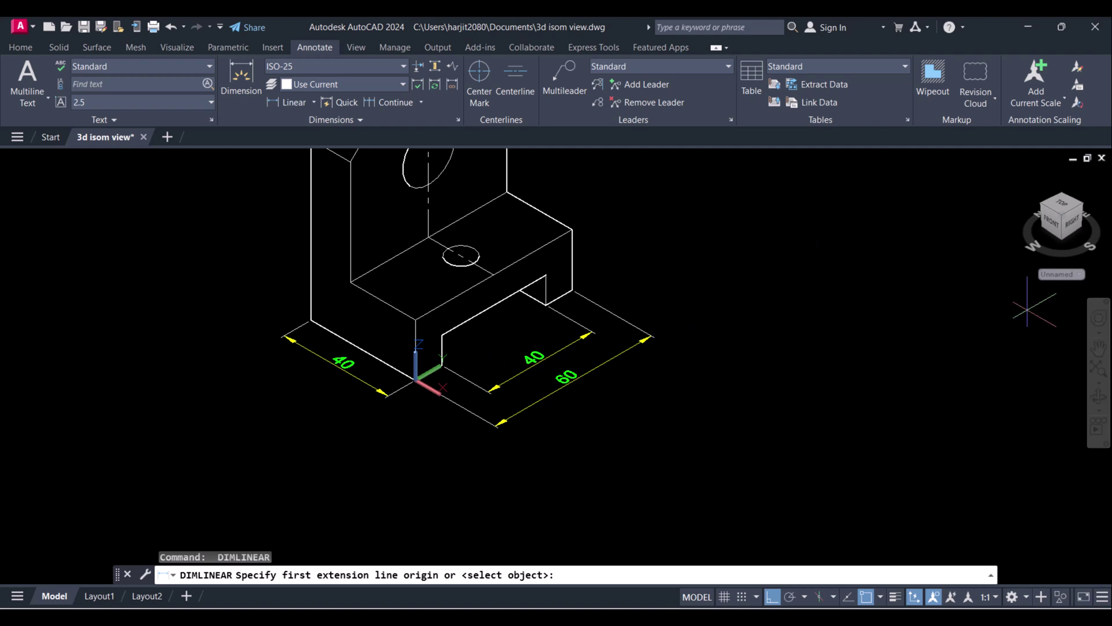
{"action": "key", "text": "alt+Tab"}
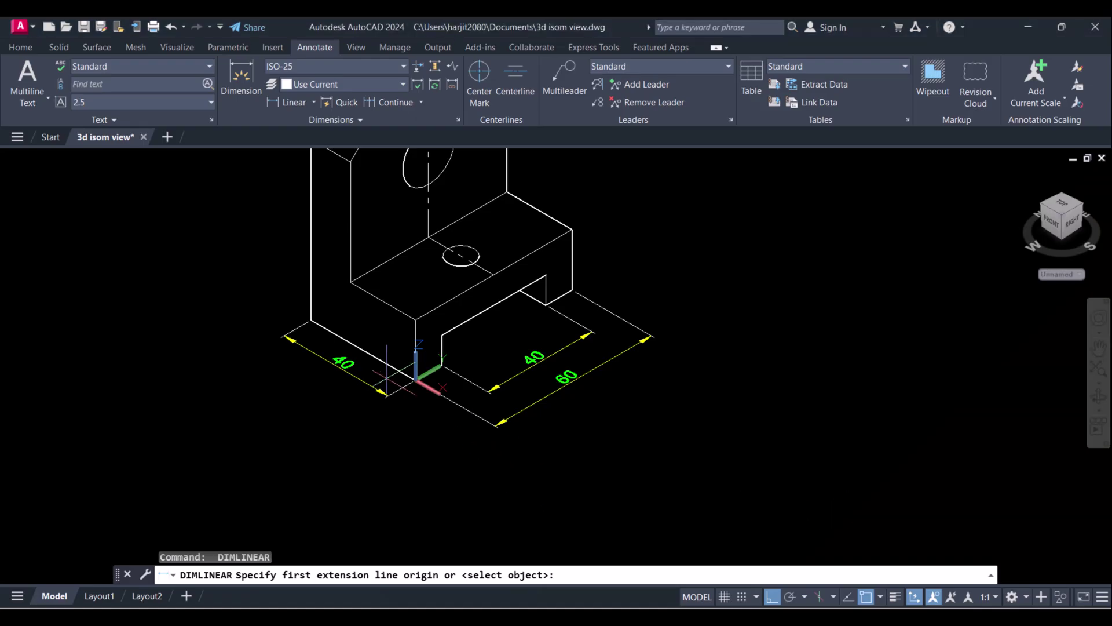
{"action": "middle_click_drag", "start_coordinate": [386, 369], "coordinate": [382, 469]}
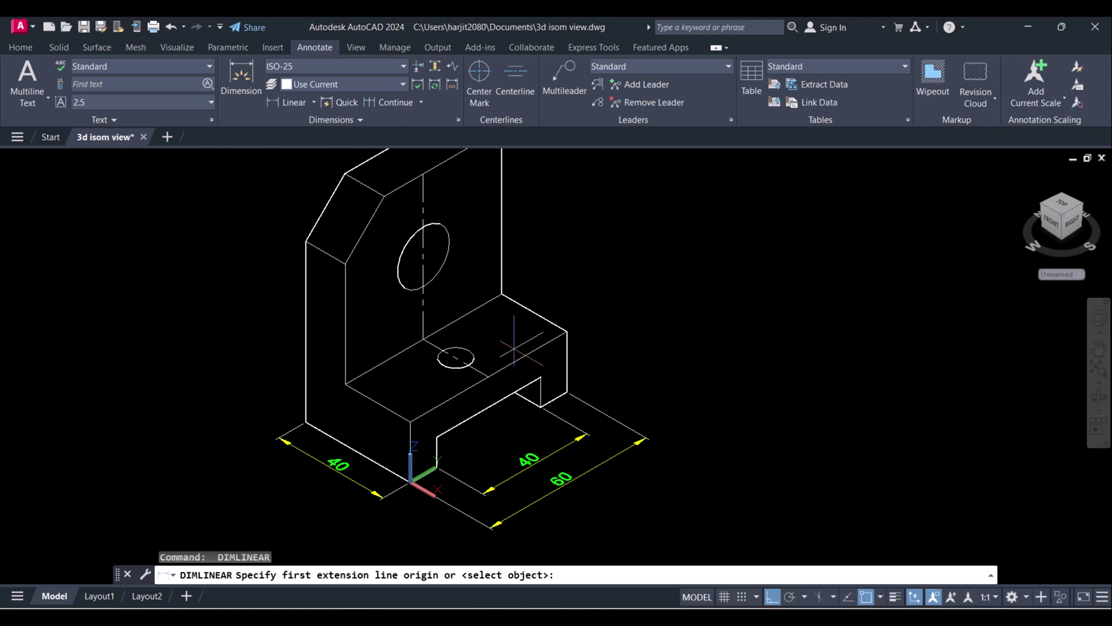
Align the UCS to the base solid's top face using the Object option.
{"action": "left_click", "coordinate": [21, 47]}
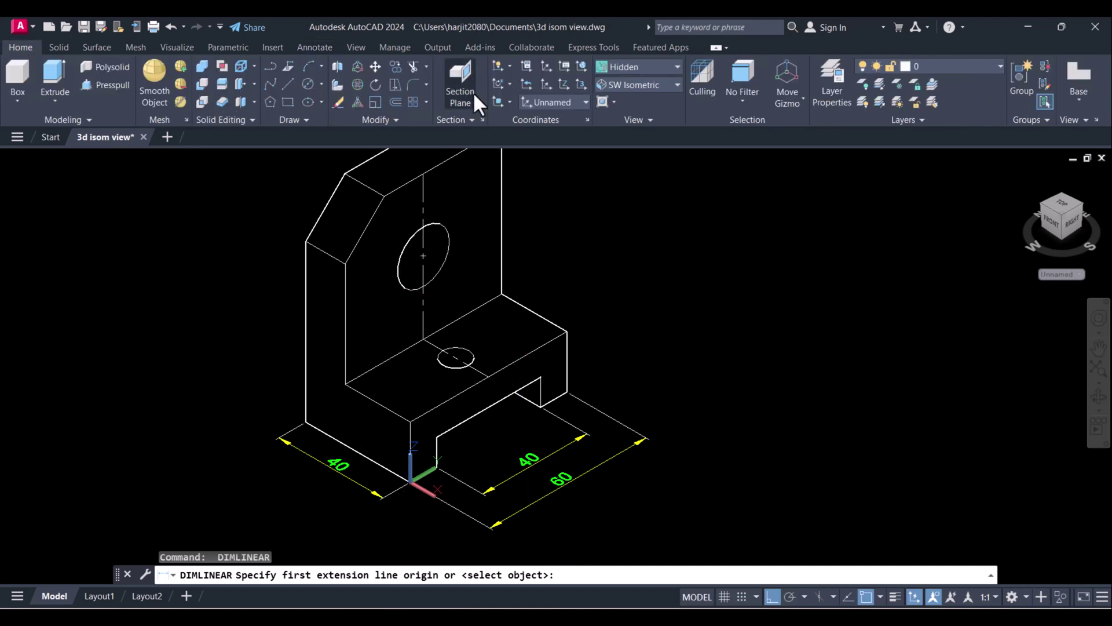
{"action": "left_click", "coordinate": [508, 103]}
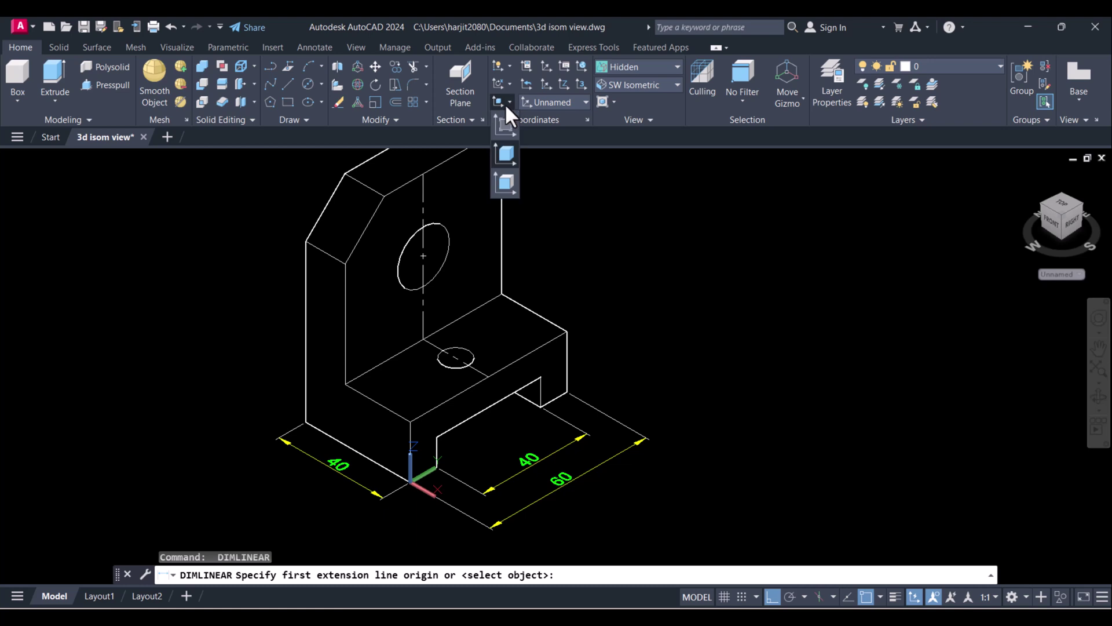
{"action": "left_click", "coordinate": [505, 151]}
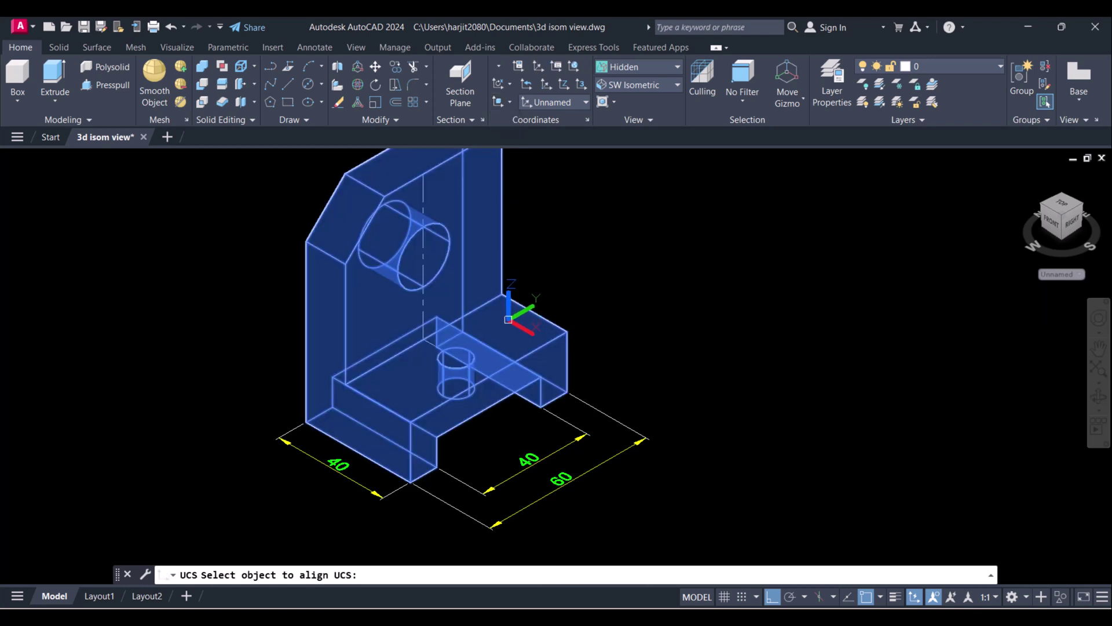
{"action": "scroll", "coordinate": [509, 319], "scroll_direction": "up", "scroll_amount": 2}
{"action": "scroll", "coordinate": [508, 319], "scroll_direction": "up", "scroll_amount": 3}
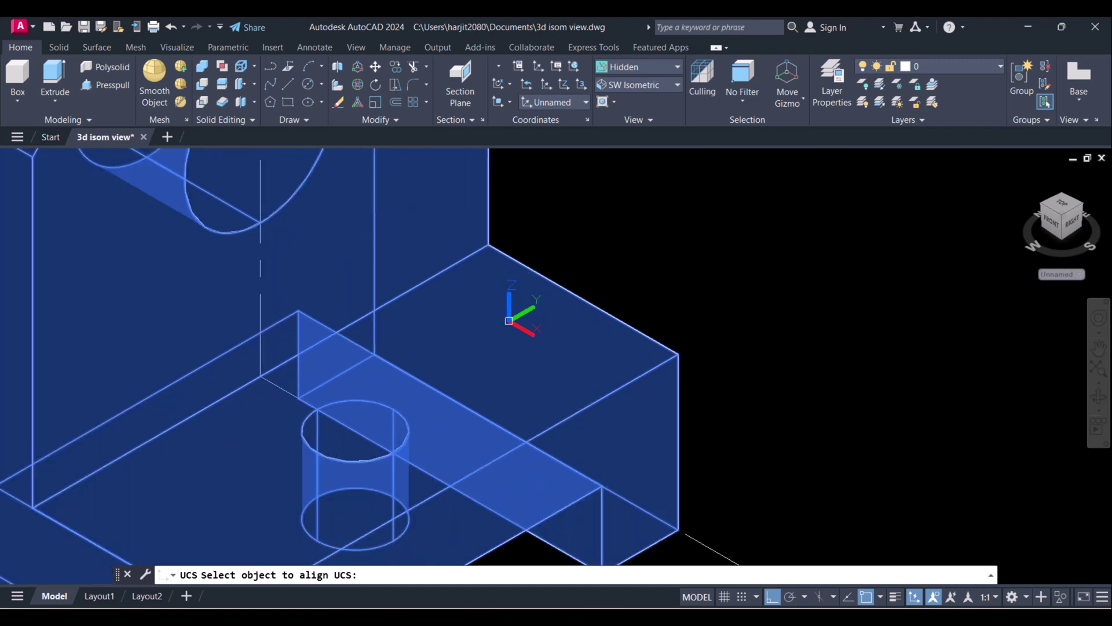
{"action": "scroll", "coordinate": [802, 335], "scroll_direction": "down", "scroll_amount": 2}
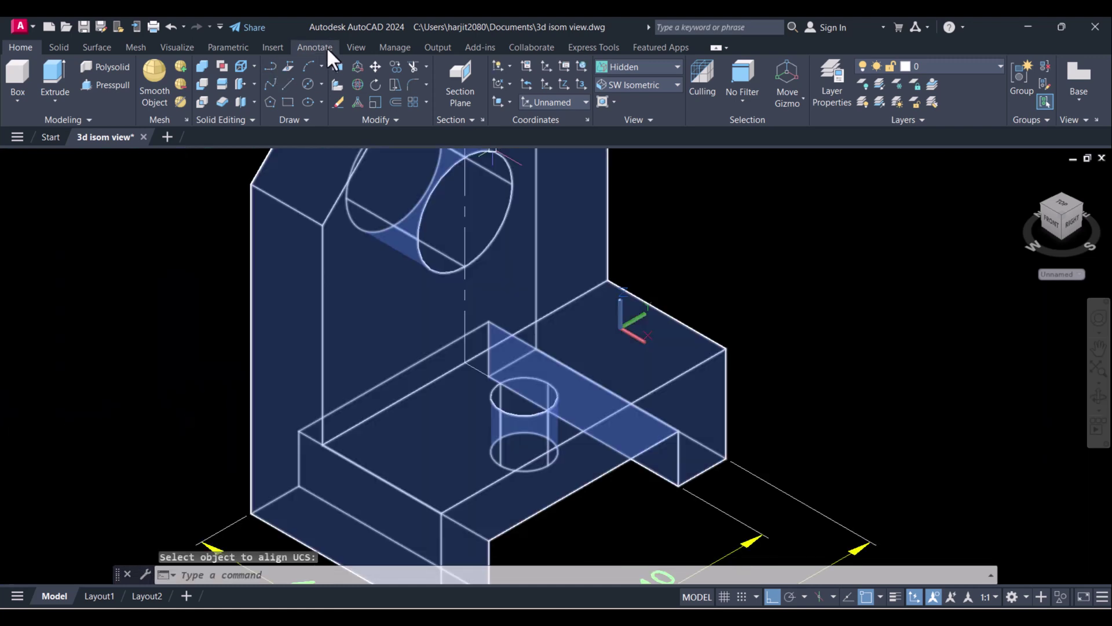
Add a 12 linear dimension from the small hole's centre to the upright's edge.
{"action": "left_click", "coordinate": [324, 48]}
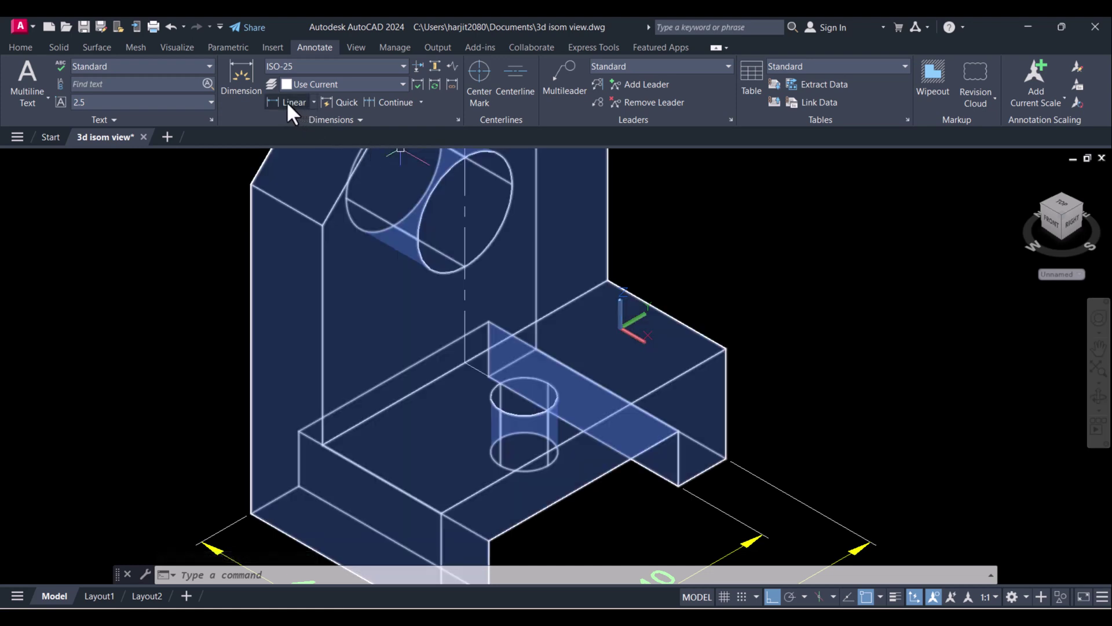
{"action": "left_click", "coordinate": [272, 101]}
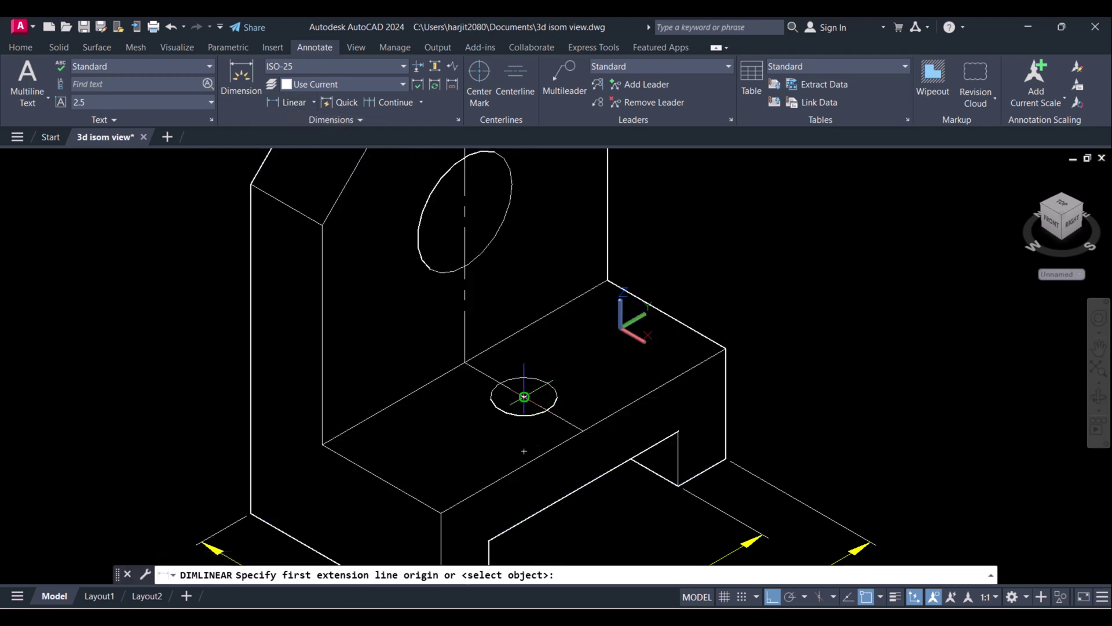
{"action": "left_click", "coordinate": [524, 397]}
{"action": "left_click", "coordinate": [606, 280]}
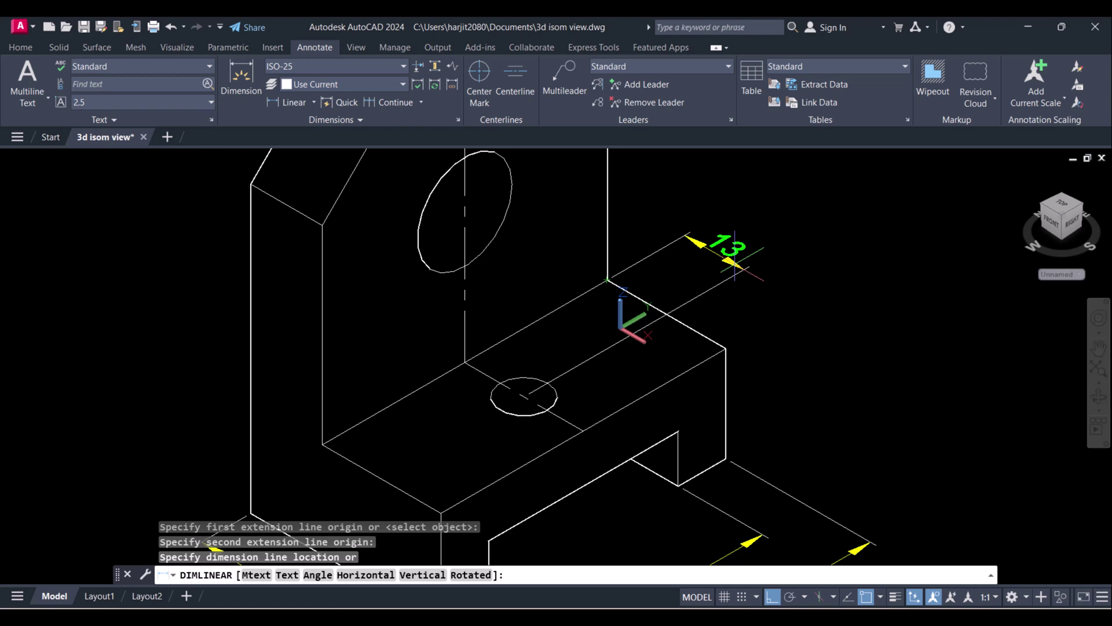
{"action": "left_click", "coordinate": [735, 271]}
{"action": "type", "text": "d"}
Set the ISO-25 style's primary unit precision to 0.0 so the offset reads 12,5.
{"action": "key", "text": "Return"}
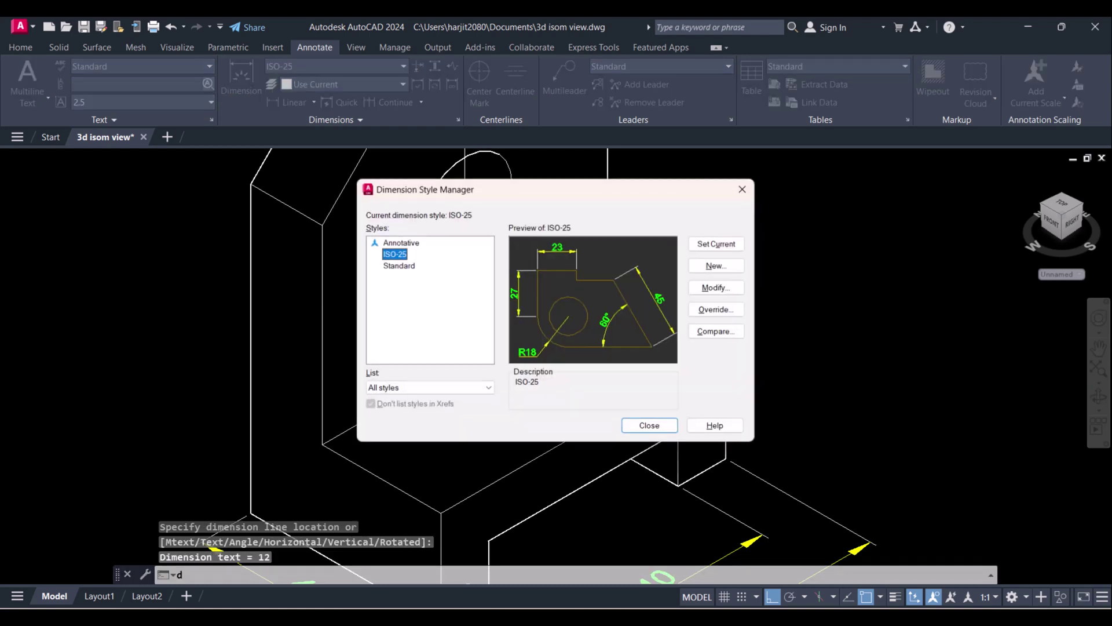
{"action": "left_click", "coordinate": [720, 287]}
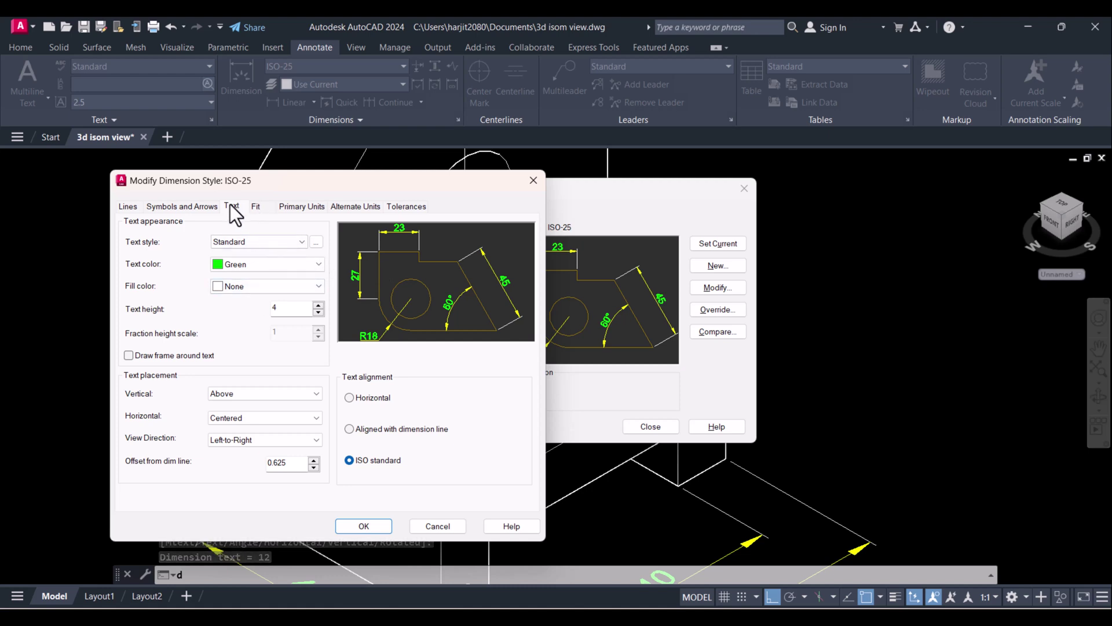
{"action": "left_click", "coordinate": [304, 206]}
{"action": "left_click", "coordinate": [282, 256]}
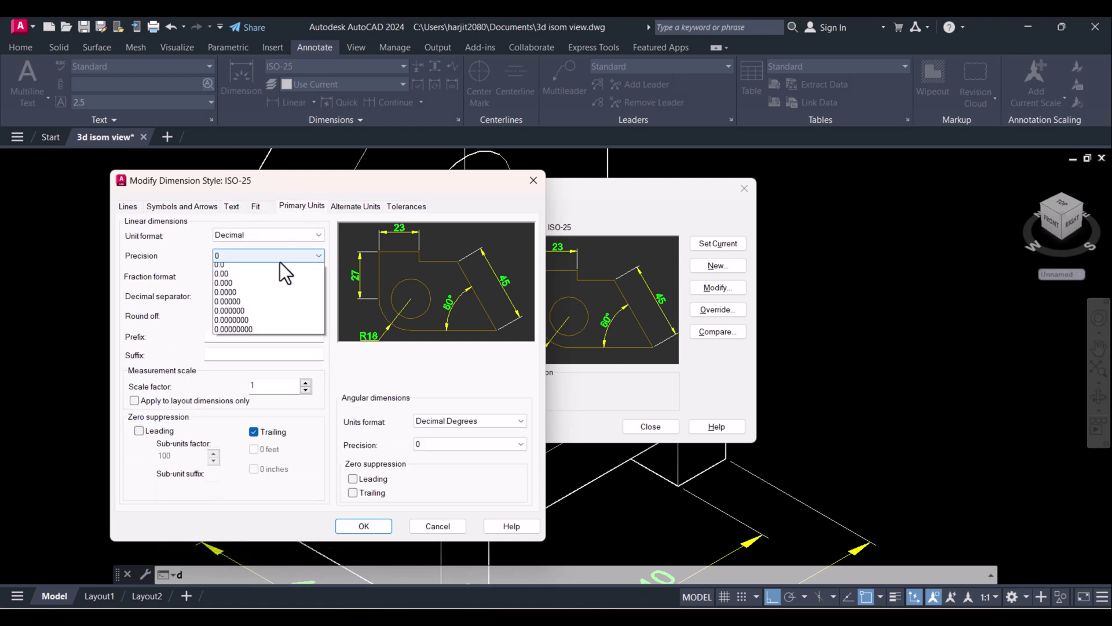
{"action": "left_click", "coordinate": [244, 278]}
{"action": "left_click", "coordinate": [369, 527]}
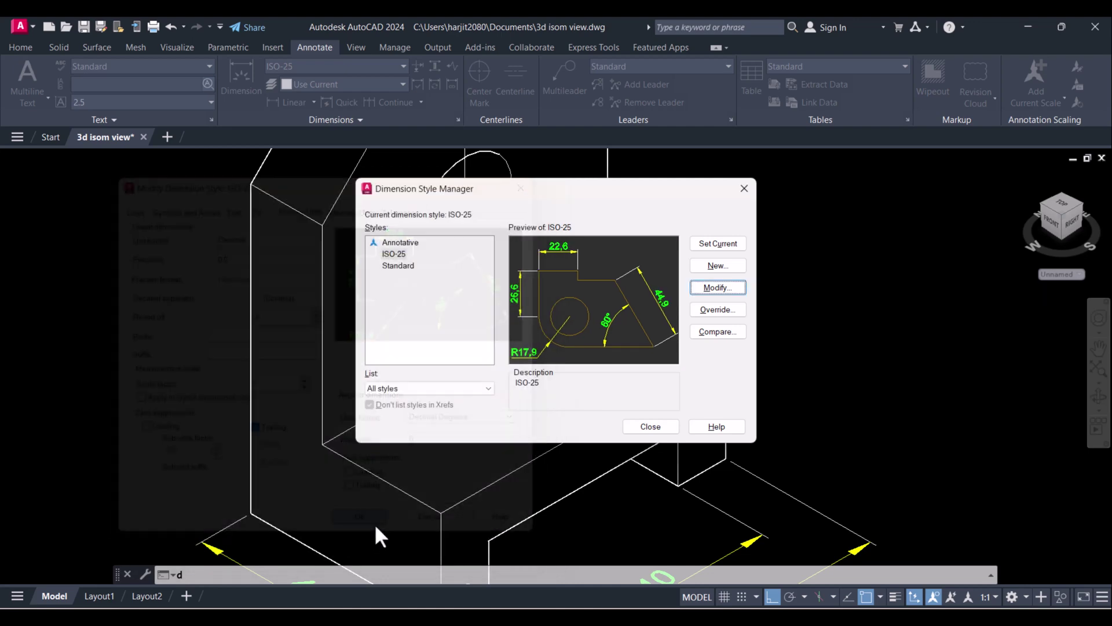
{"action": "left_click", "coordinate": [651, 425]}
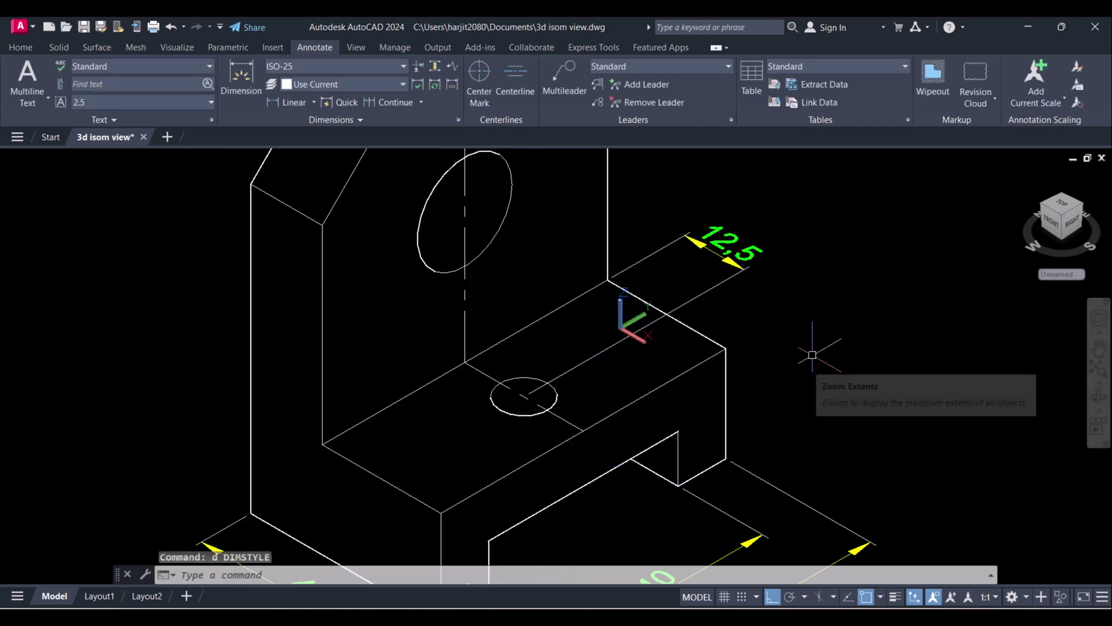
{"action": "scroll", "coordinate": [816, 354], "scroll_direction": "down", "scroll_amount": 2}
{"action": "middle_click_drag", "start_coordinate": [819, 354], "coordinate": [789, 365]}
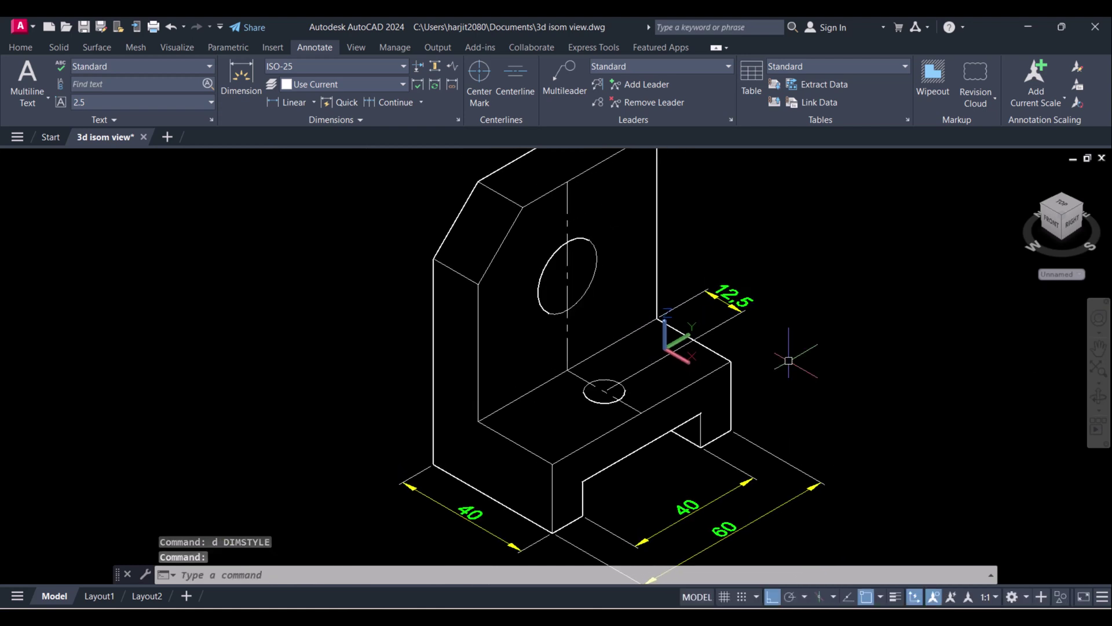
Dimension the small base hole as Ø10, with the text placed to its right.
{"action": "left_click", "coordinate": [307, 96]}
{"action": "left_click", "coordinate": [313, 101]}
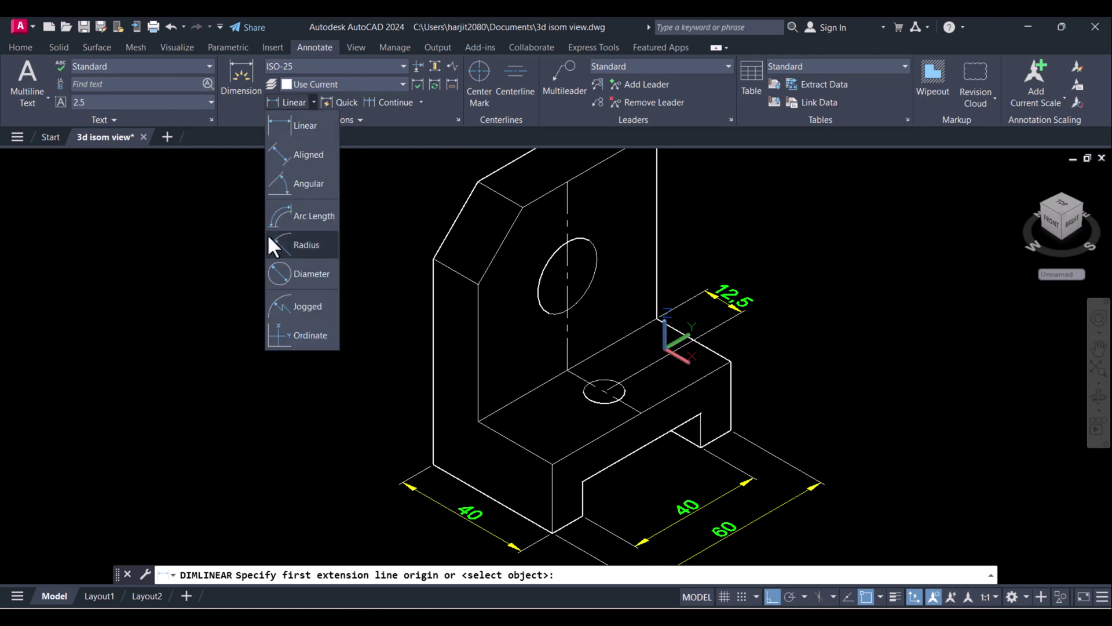
{"action": "left_click", "coordinate": [311, 273]}
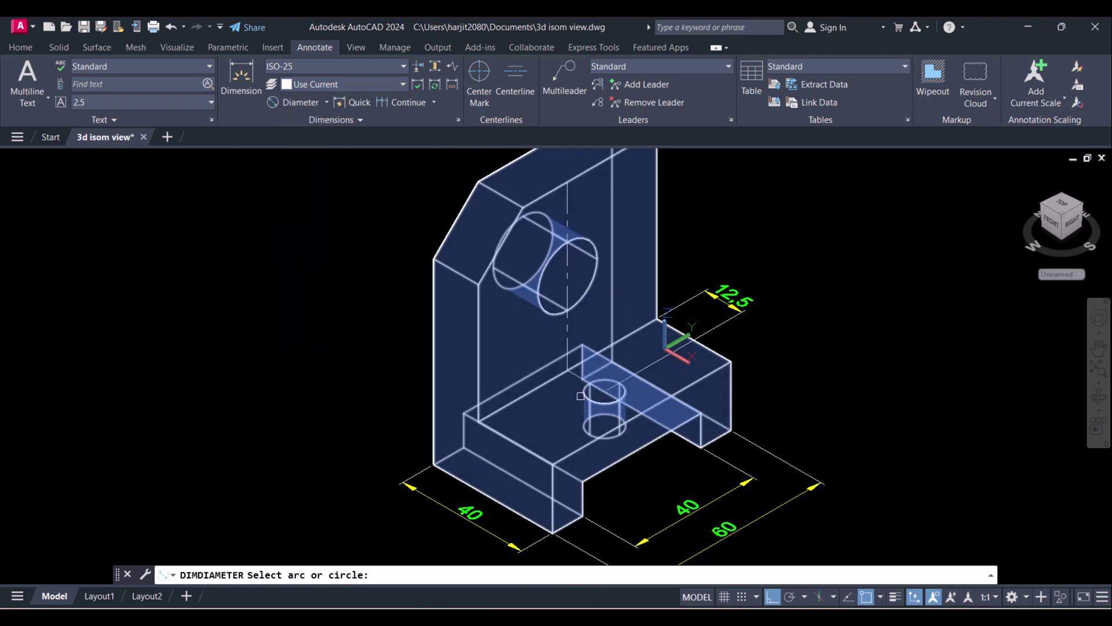
{"action": "left_click", "coordinate": [586, 396]}
{"action": "left_click", "coordinate": [589, 398]}
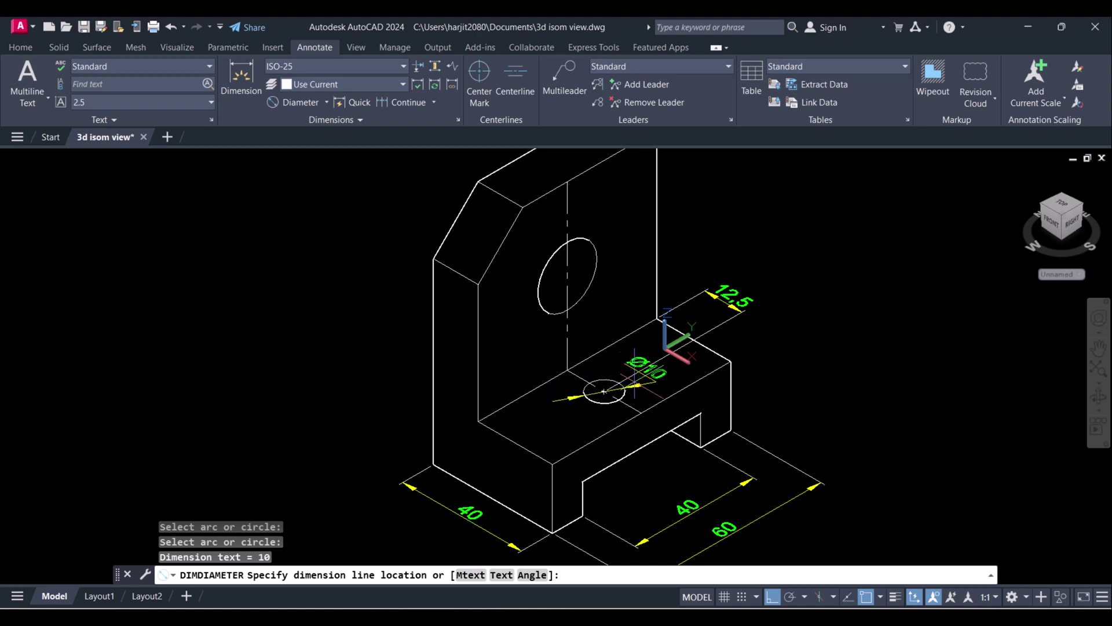
{"action": "left_click", "coordinate": [783, 407]}
{"action": "middle_click_drag", "start_coordinate": [842, 384], "coordinate": [818, 410]}
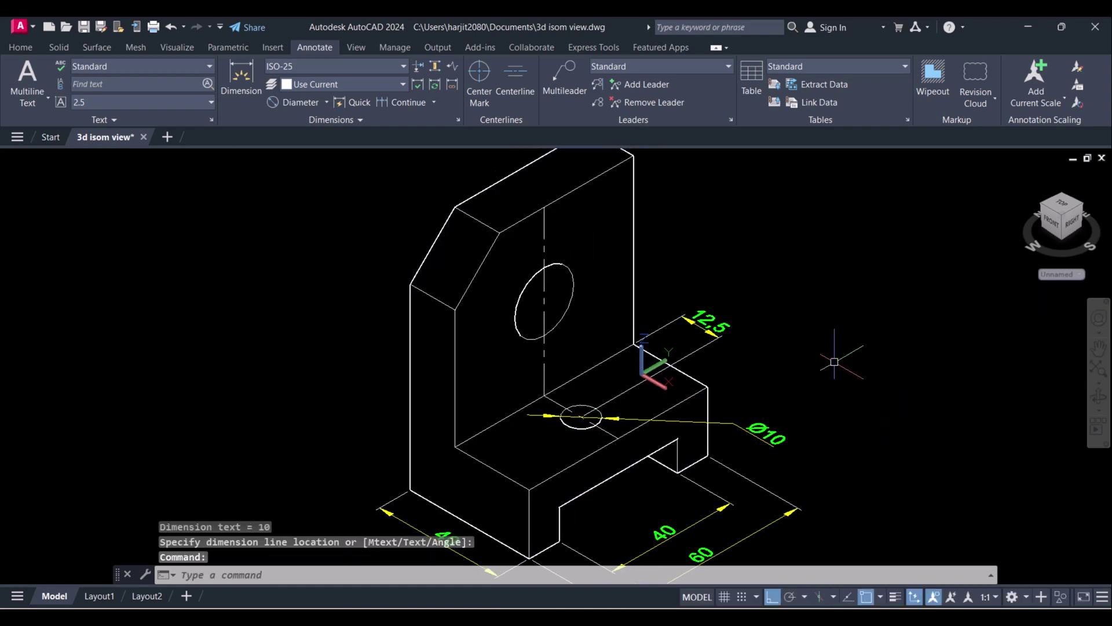
{"action": "scroll", "coordinate": [807, 385], "scroll_direction": "up", "scroll_amount": 1}
{"action": "scroll", "coordinate": [673, 312], "scroll_direction": "up", "scroll_amount": 1}
{"action": "middle_click_drag", "start_coordinate": [673, 313], "coordinate": [713, 377]}
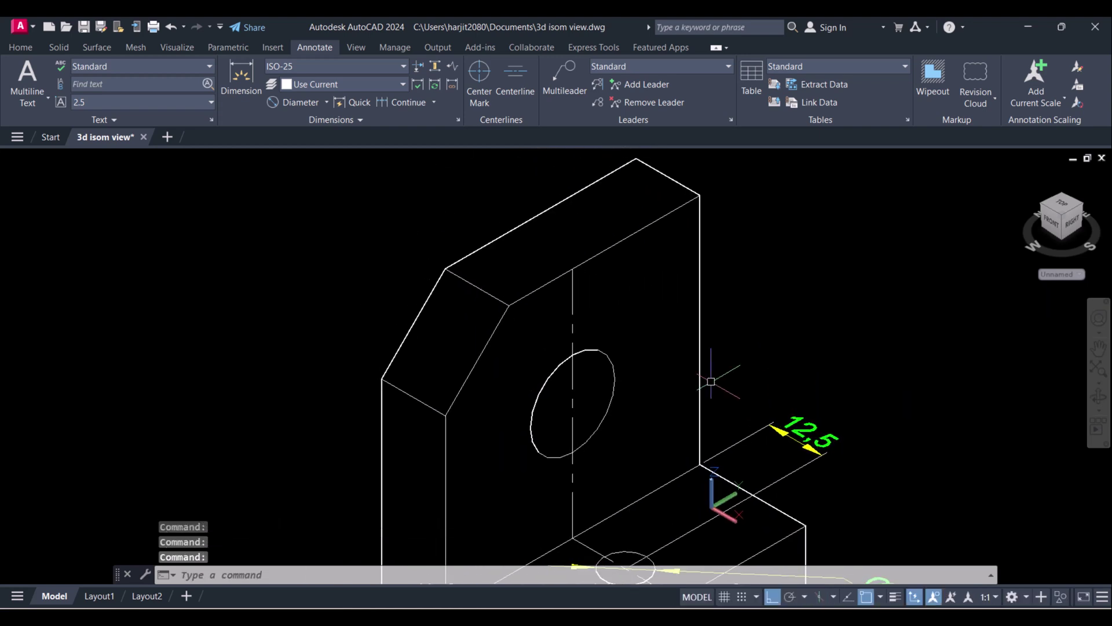
{"action": "key", "text": "Escape"}
{"action": "key", "text": "Escape"}
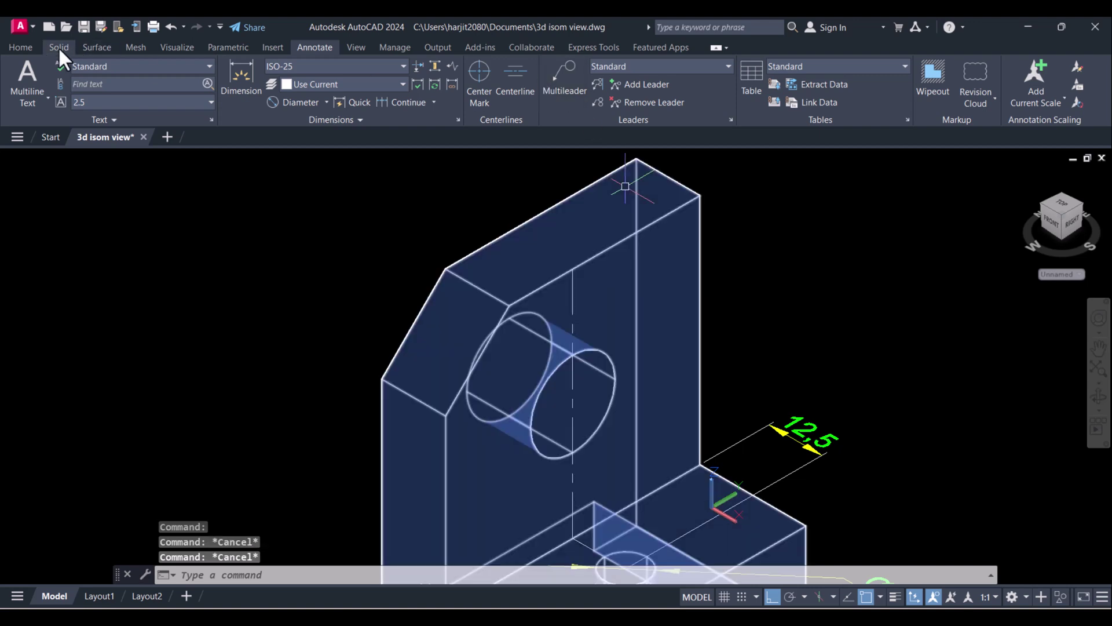
Align the UCS to the upright face holding the large hole, using the Object option.
{"action": "left_click", "coordinate": [26, 44]}
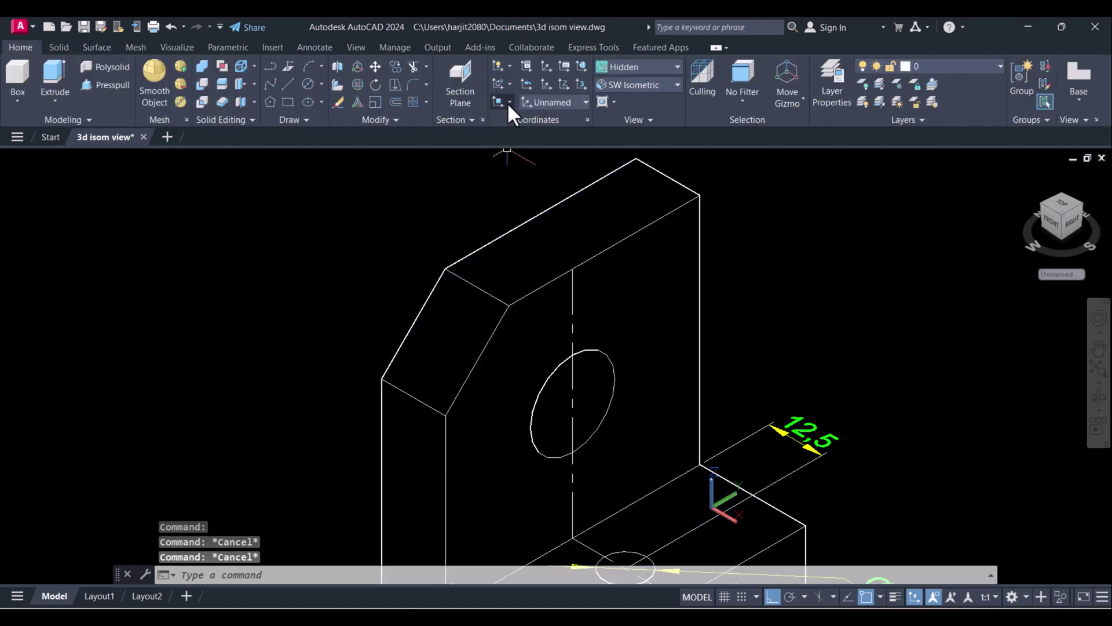
{"action": "left_click", "coordinate": [506, 102]}
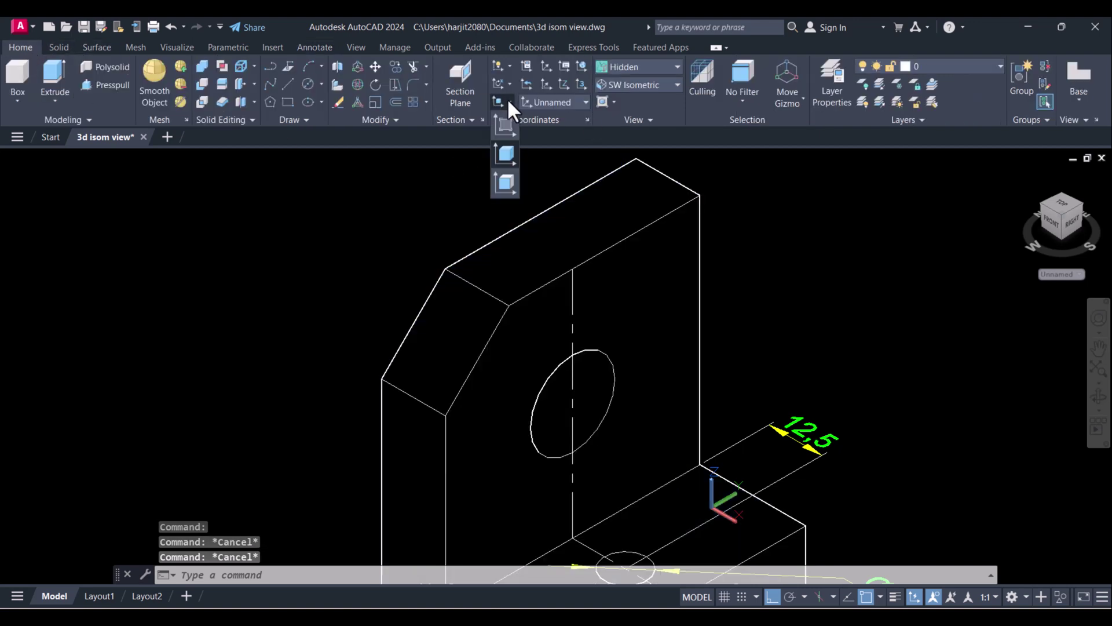
{"action": "left_click", "coordinate": [508, 157]}
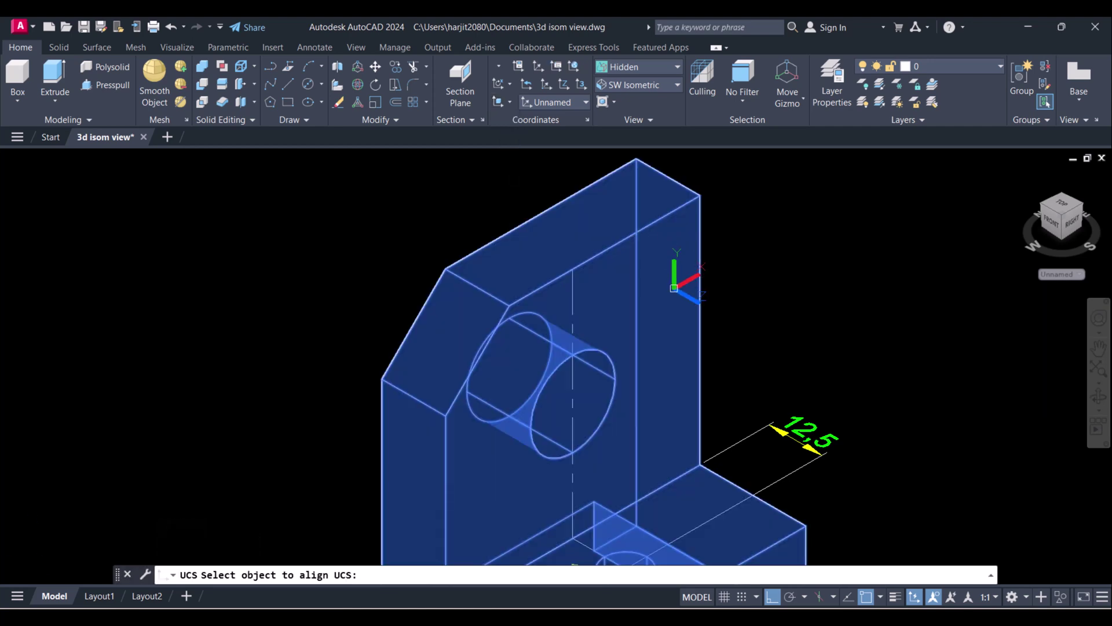
{"action": "left_click", "coordinate": [608, 243]}
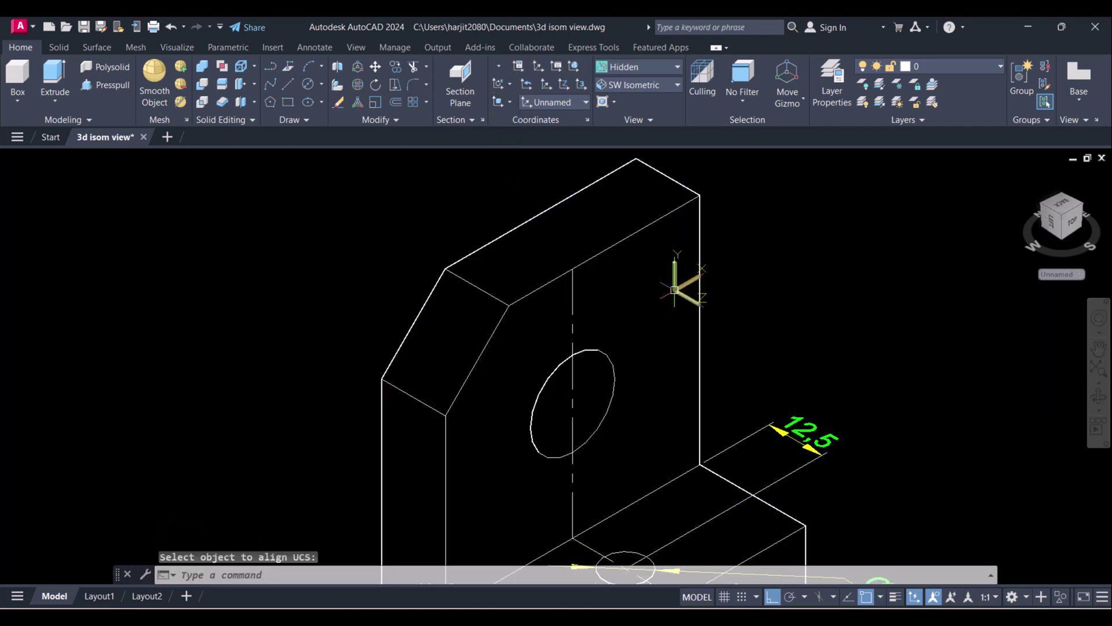
Place a Ø20 diameter dimension on the upright's hole, then erase the misplaced one.
{"action": "left_click", "coordinate": [308, 54]}
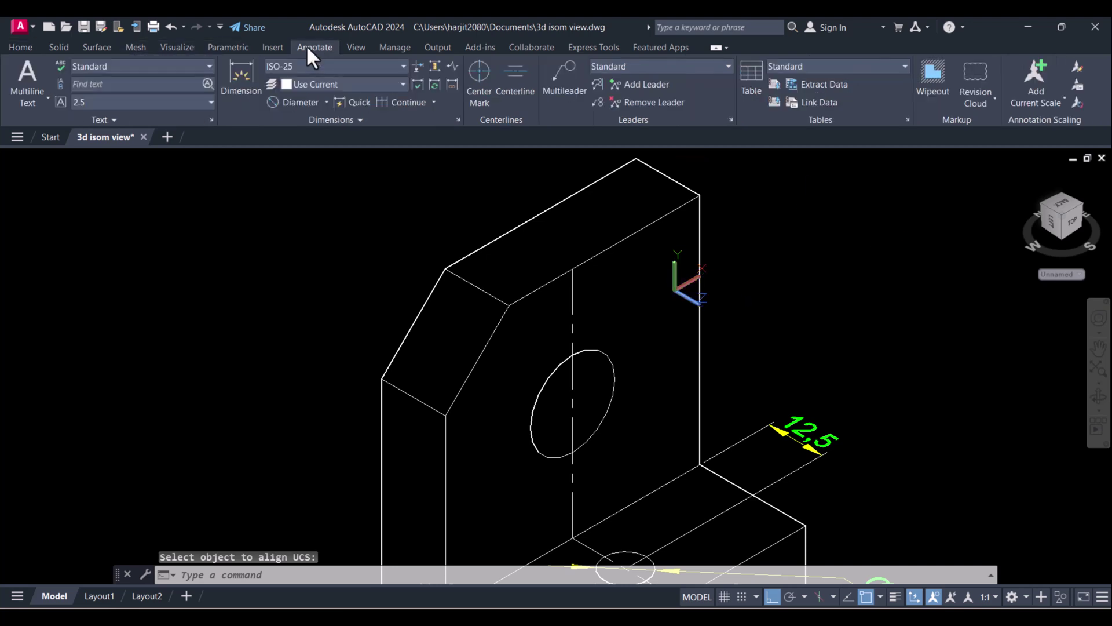
{"action": "left_click", "coordinate": [296, 102]}
{"action": "left_click", "coordinate": [607, 357]}
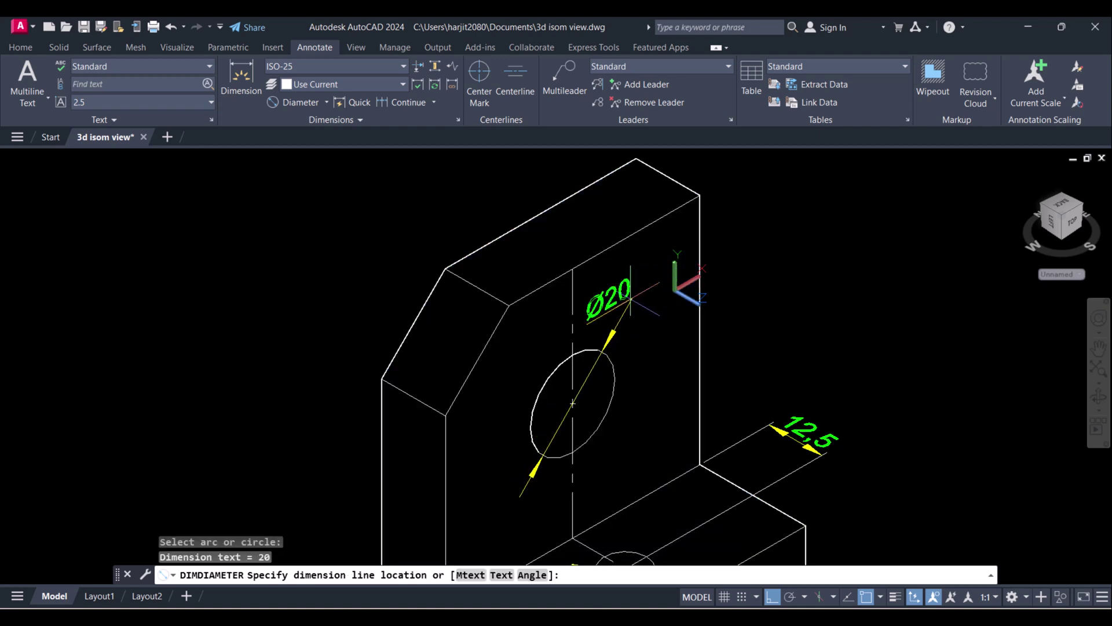
{"action": "left_click", "coordinate": [676, 341]}
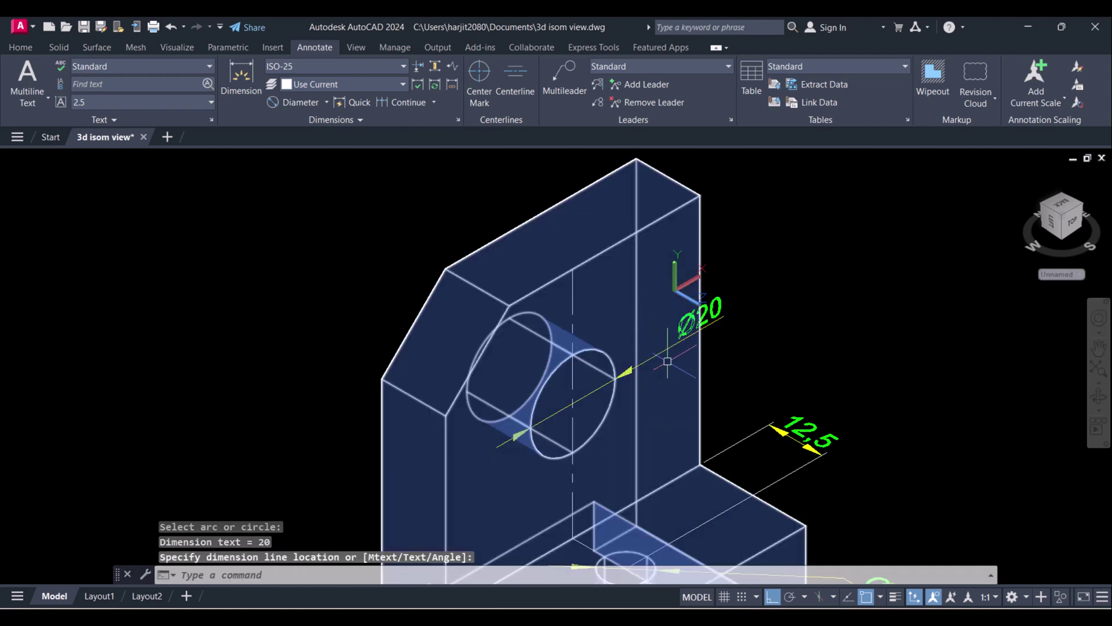
{"action": "key", "text": "Escape"}
{"action": "scroll", "coordinate": [668, 360], "scroll_direction": "down", "scroll_amount": 3}
{"action": "key", "text": "Escape"}
{"action": "key", "text": "Escape"}
{"action": "scroll", "coordinate": [625, 345], "scroll_direction": "up", "scroll_amount": 2}
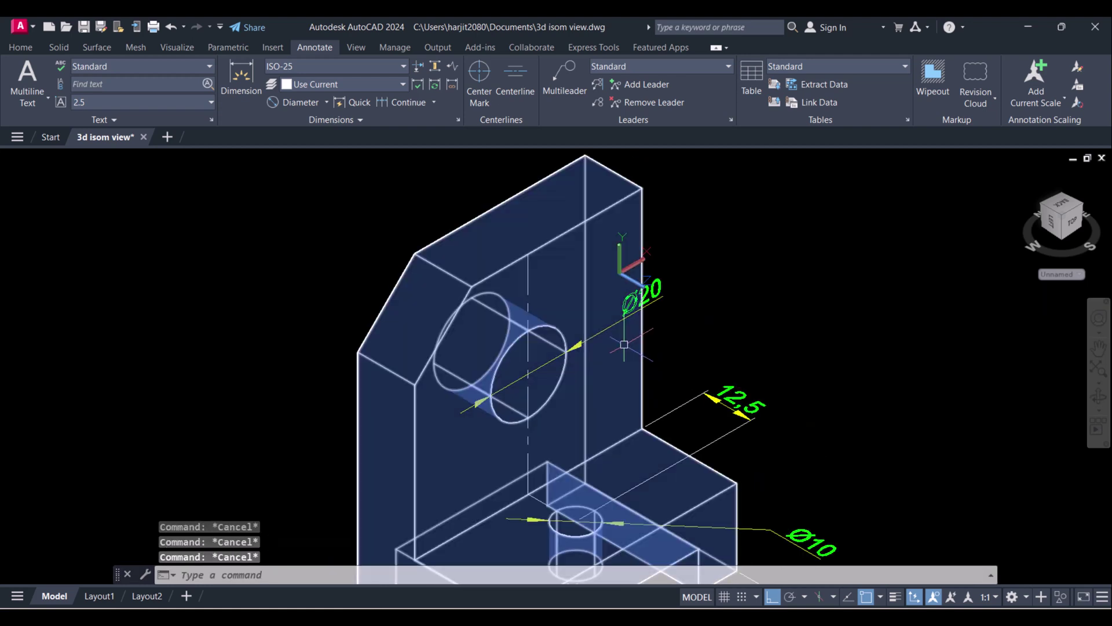
{"action": "left_click", "coordinate": [663, 292]}
{"action": "key", "text": "Delete"}
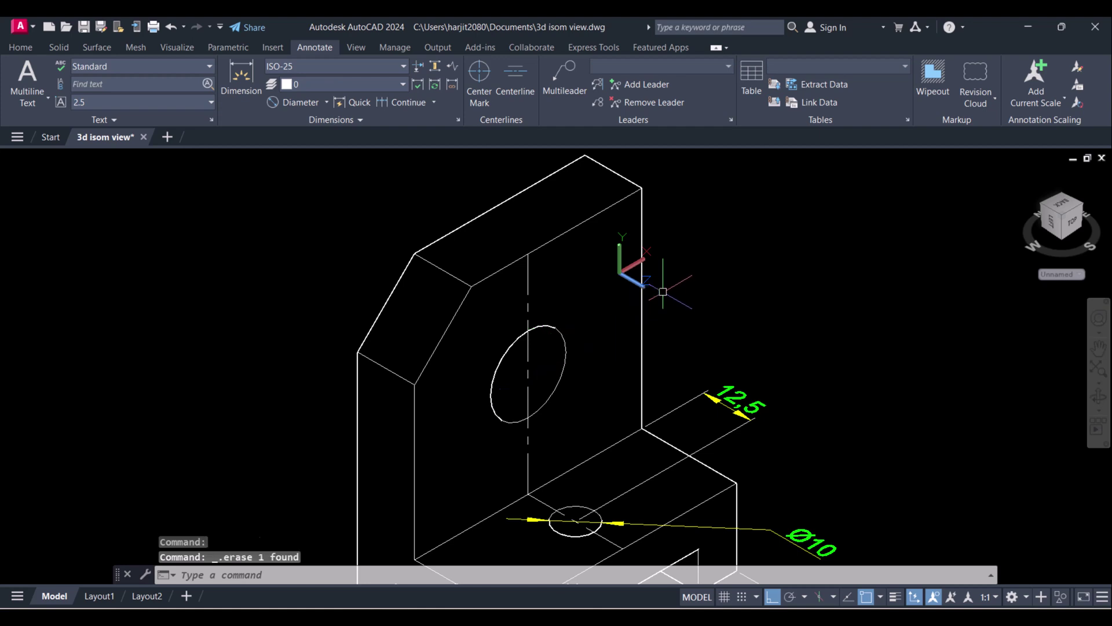
Redo the Ø20 dimension with Ortho off, placed diagonally above-right of the hole.
{"action": "left_click", "coordinate": [278, 102]}
{"action": "left_click", "coordinate": [563, 335]}
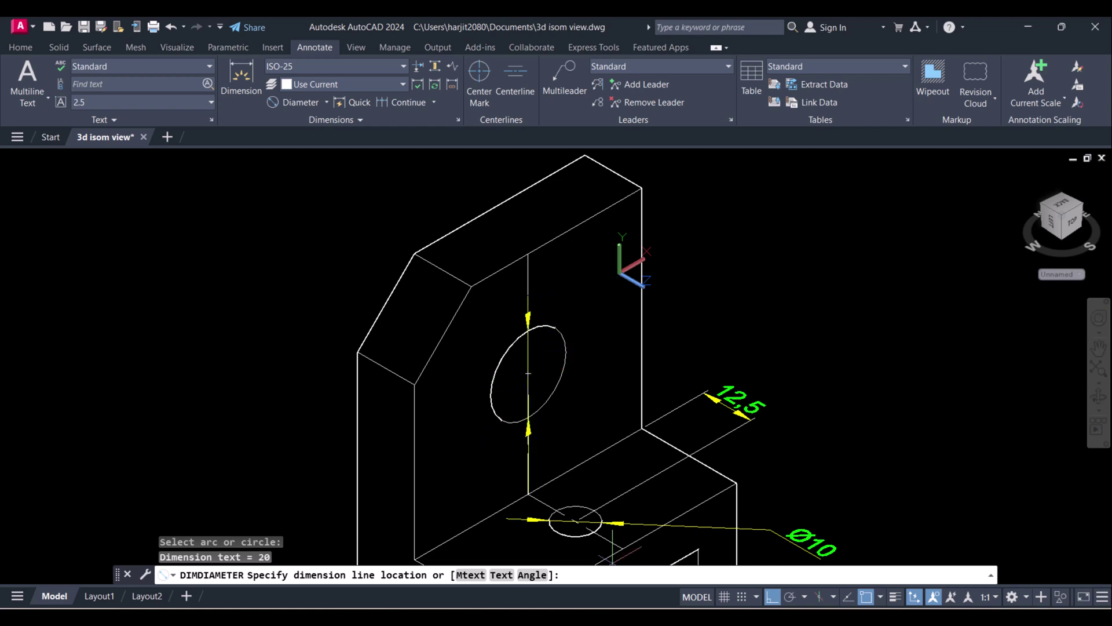
{"action": "left_click", "coordinate": [772, 597]}
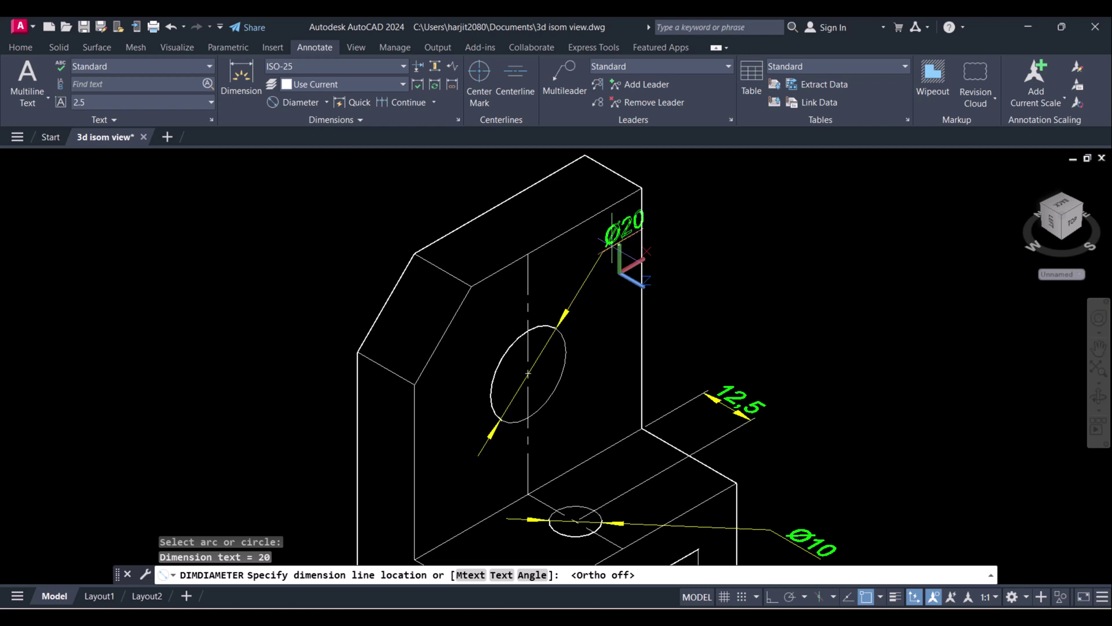
{"action": "left_click", "coordinate": [617, 261]}
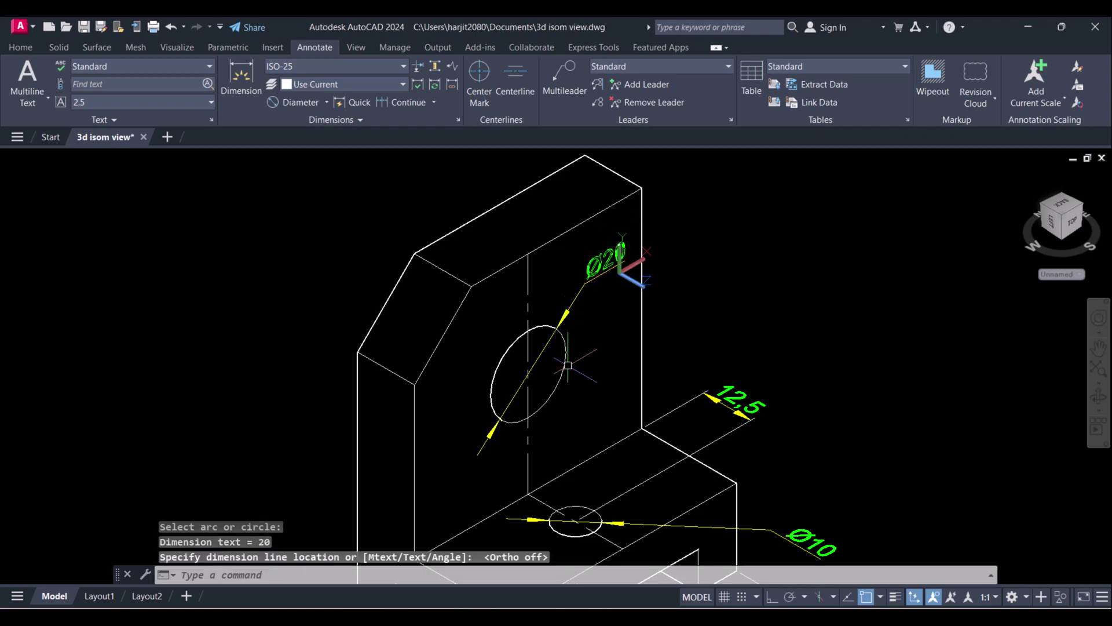
{"action": "scroll", "coordinate": [568, 365], "scroll_direction": "down", "scroll_amount": 2}
{"action": "scroll", "coordinate": [640, 287], "scroll_direction": "up", "scroll_amount": 2}
{"action": "scroll", "coordinate": [670, 336], "scroll_direction": "up", "scroll_amount": 2}
{"action": "mouse_move", "coordinate": [670, 336]}
{"action": "middle_mouse_down"}
{"action": "mouse_move", "coordinate": [611, 337]}
{"action": "mouse_move", "coordinate": [586, 365]}
{"action": "middle_mouse_up"}
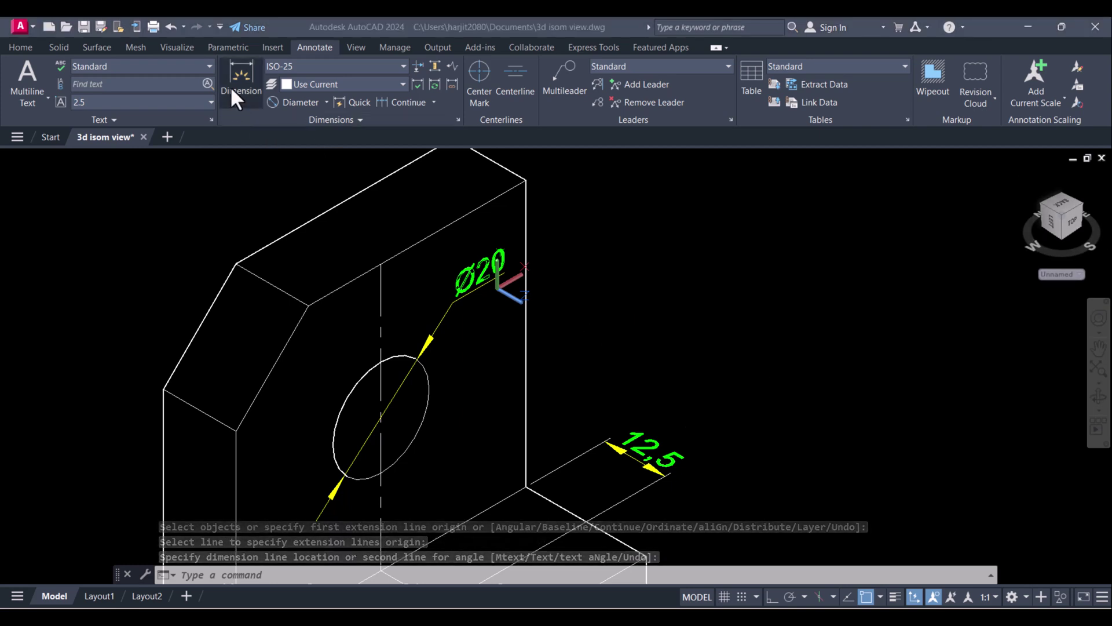
Dimension the upright's vertical right edge as 55 and compare with the reference image.
{"action": "key", "text": "Return"}
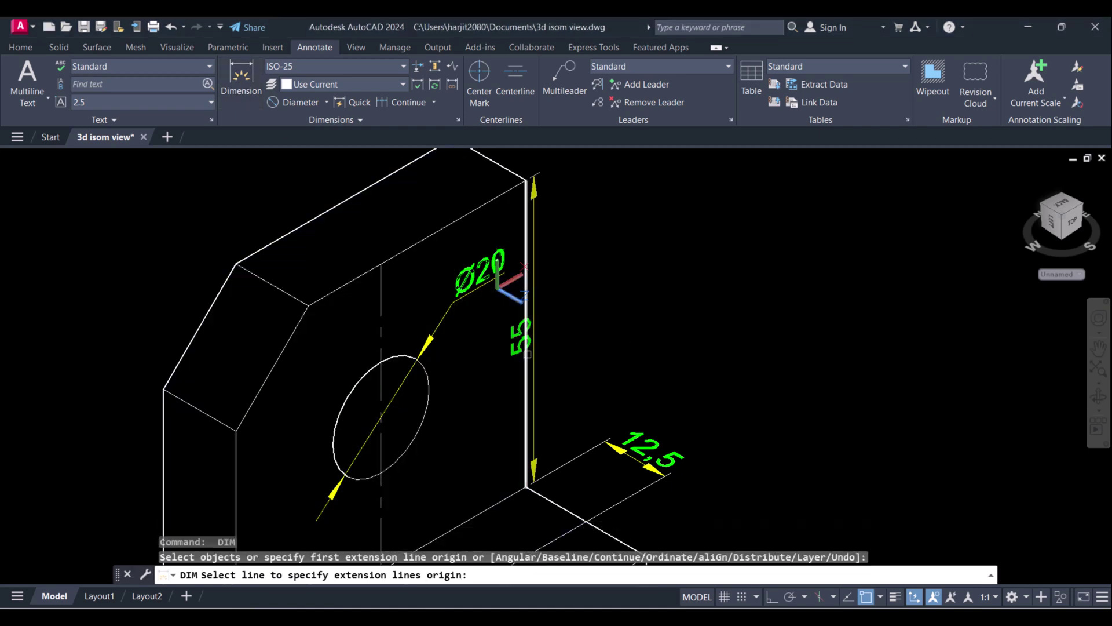
{"action": "left_click", "coordinate": [528, 354]}
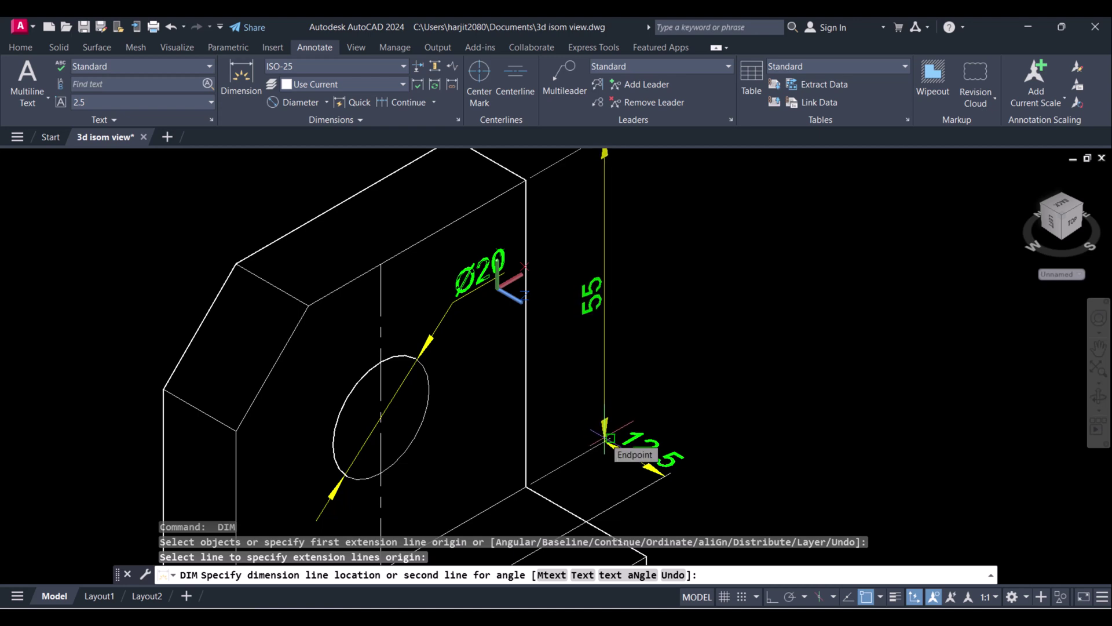
{"action": "left_click", "coordinate": [609, 439]}
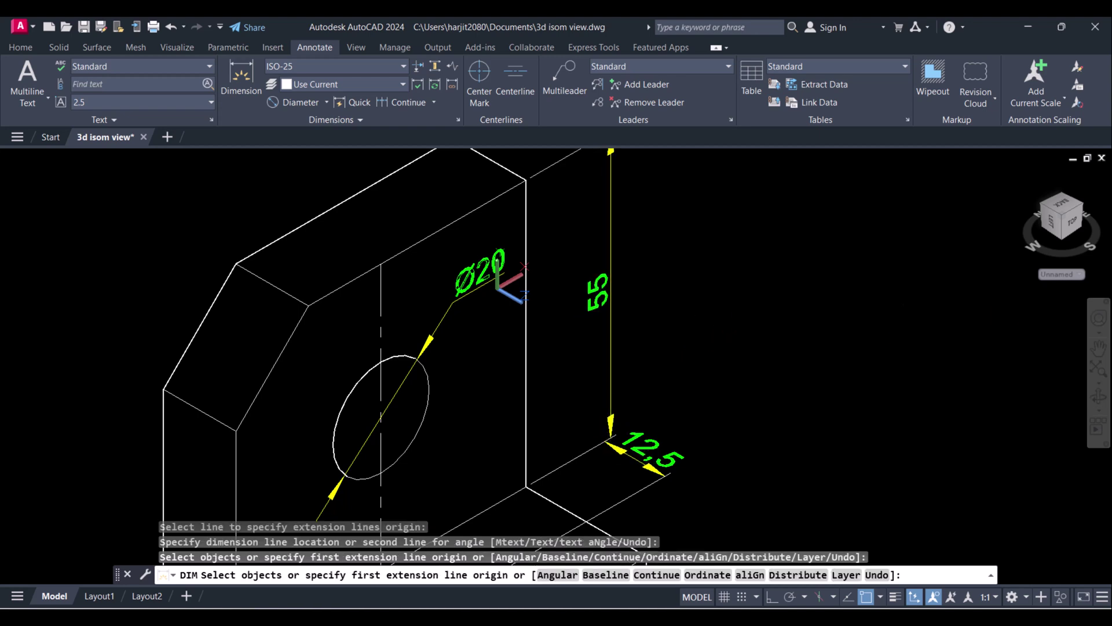
{"action": "key", "text": "alt+Tab"}
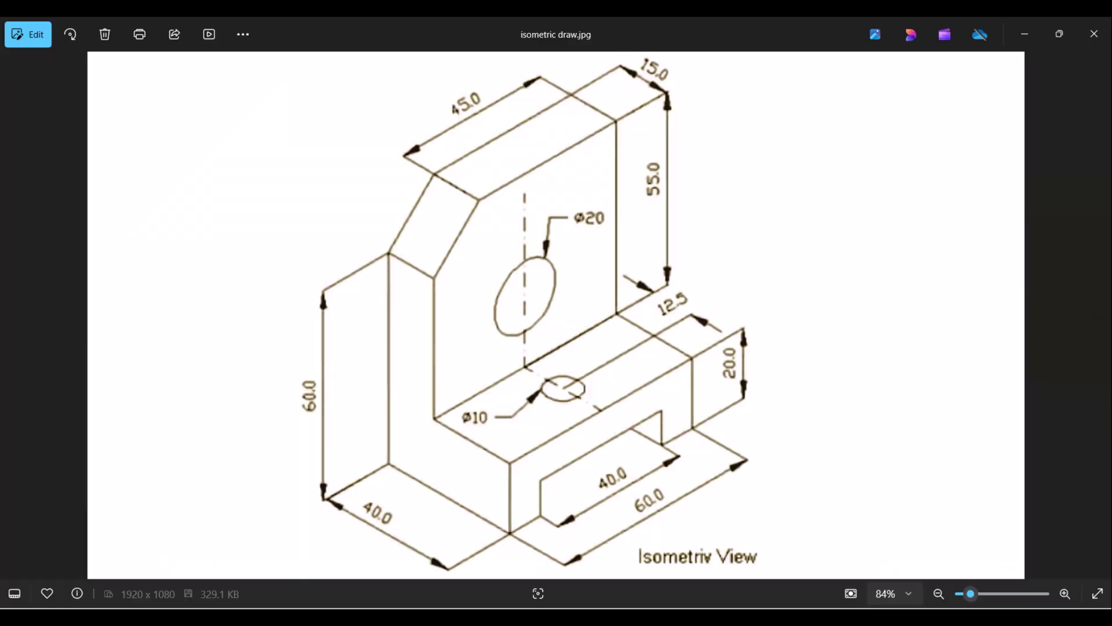
{"action": "key", "text": "alt+Tab"}
{"action": "scroll", "coordinate": [762, 404], "scroll_direction": "down", "scroll_amount": 2}
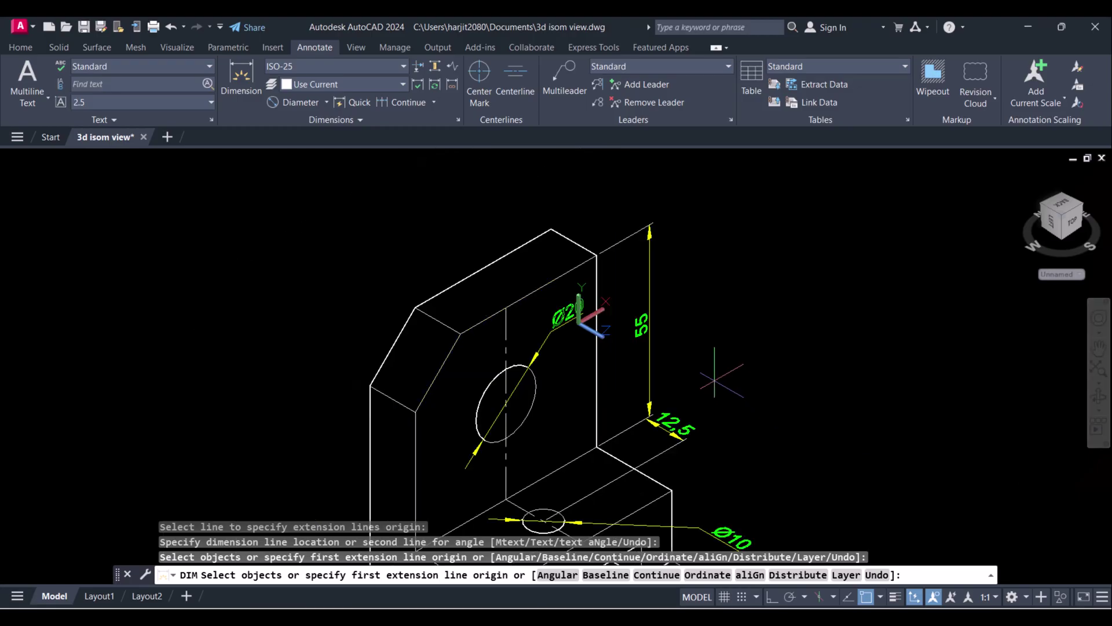
{"action": "scroll", "coordinate": [720, 373], "scroll_direction": "down", "scroll_amount": 2}
{"action": "scroll", "coordinate": [708, 382], "scroll_direction": "up", "scroll_amount": 2}
{"action": "scroll", "coordinate": [703, 395], "scroll_direction": "up", "scroll_amount": 2}
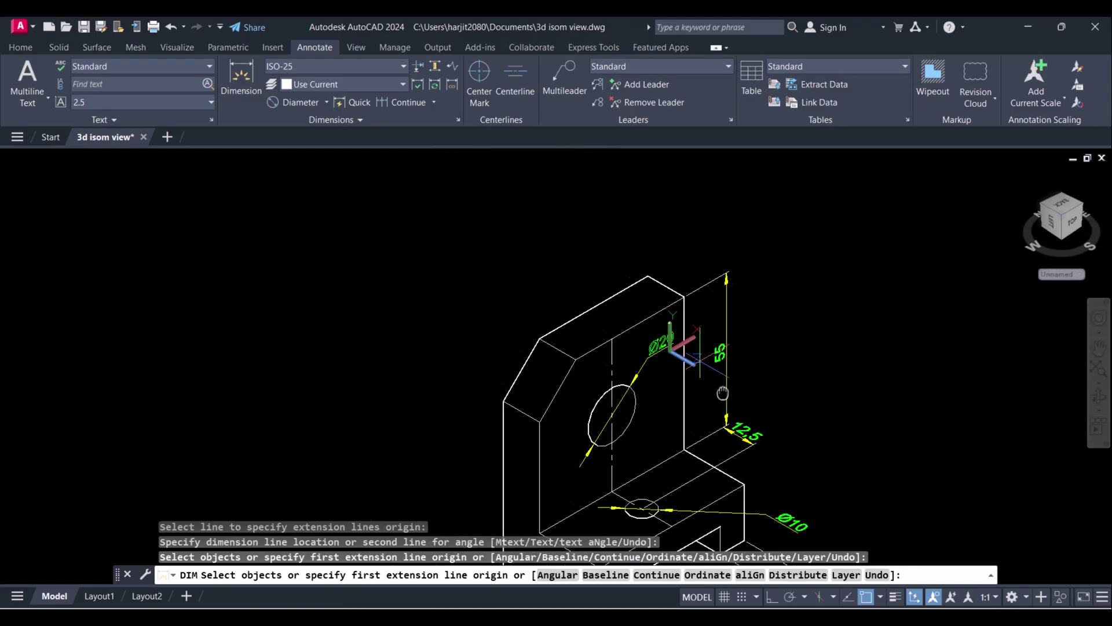
{"action": "scroll", "coordinate": [687, 382], "scroll_direction": "up", "scroll_amount": 1}
{"action": "scroll", "coordinate": [643, 348], "scroll_direction": "up", "scroll_amount": 2}
{"action": "scroll", "coordinate": [601, 309], "scroll_direction": "up", "scroll_amount": 2}
{"action": "scroll", "coordinate": [603, 309], "scroll_direction": "down", "scroll_amount": 2}
{"action": "key", "text": "Escape"}
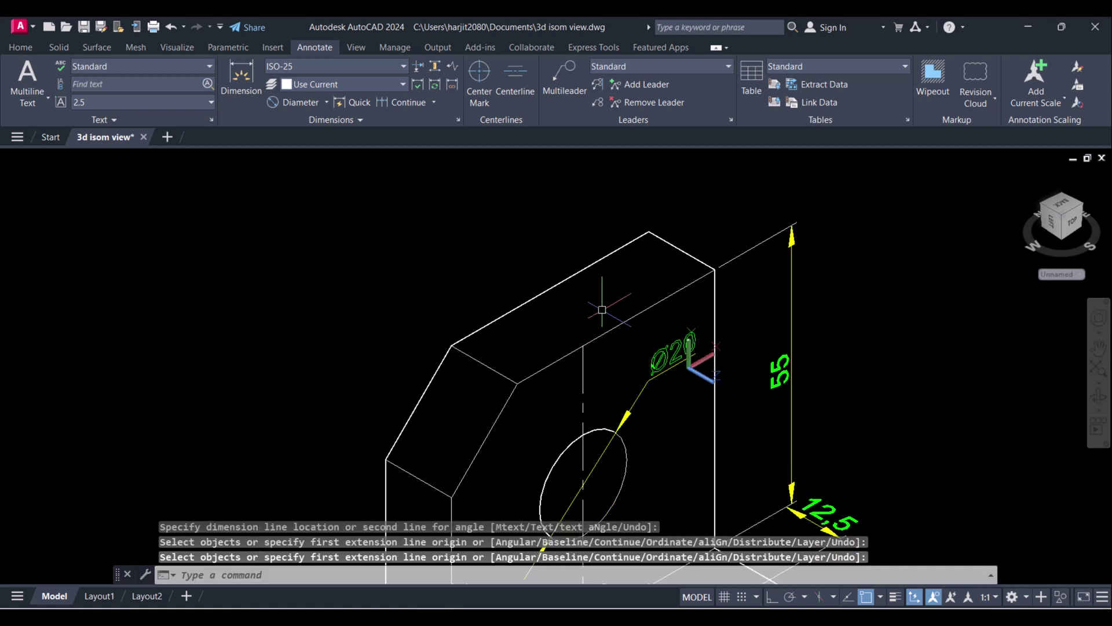
{"action": "scroll", "coordinate": [660, 339], "scroll_direction": "down", "scroll_amount": 3}
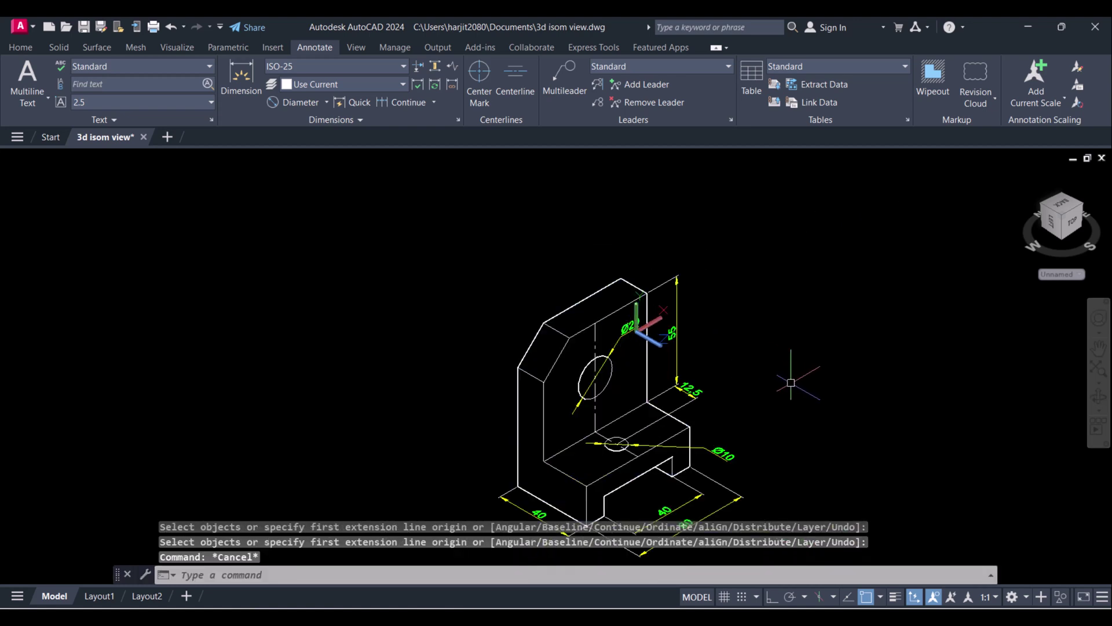
{"action": "mouse_move", "coordinate": [841, 385]}
{"action": "middle_mouse_down"}
{"action": "mouse_move", "coordinate": [812, 377]}
{"action": "mouse_move", "coordinate": [810, 351]}
{"action": "middle_mouse_up"}
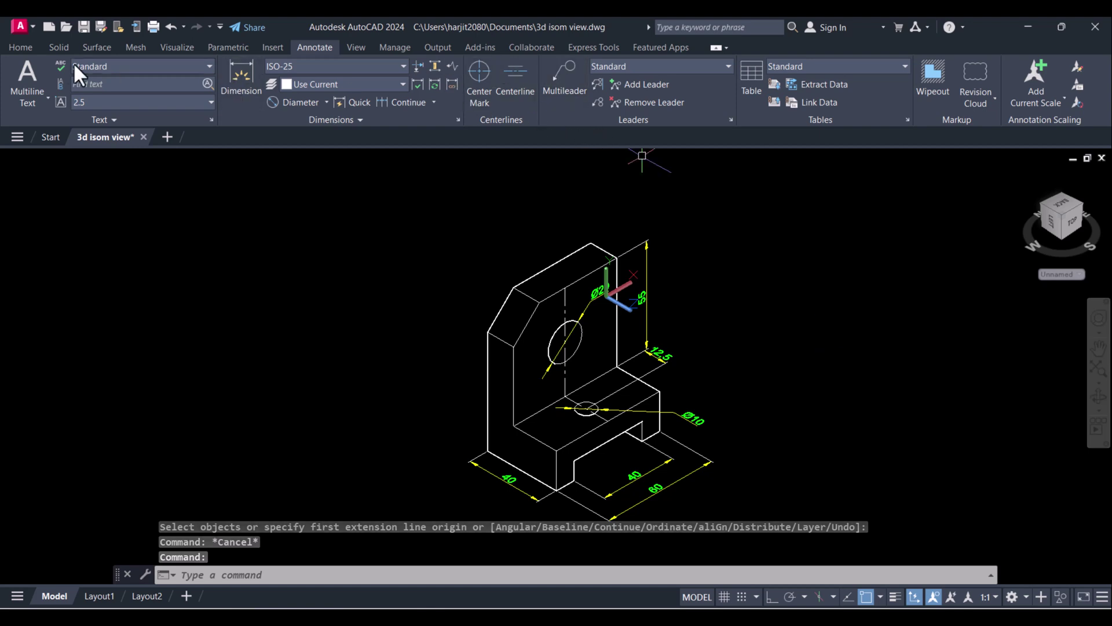
Align the UCS to the bracket's upright face using the Object option.
{"action": "left_click", "coordinate": [19, 47]}
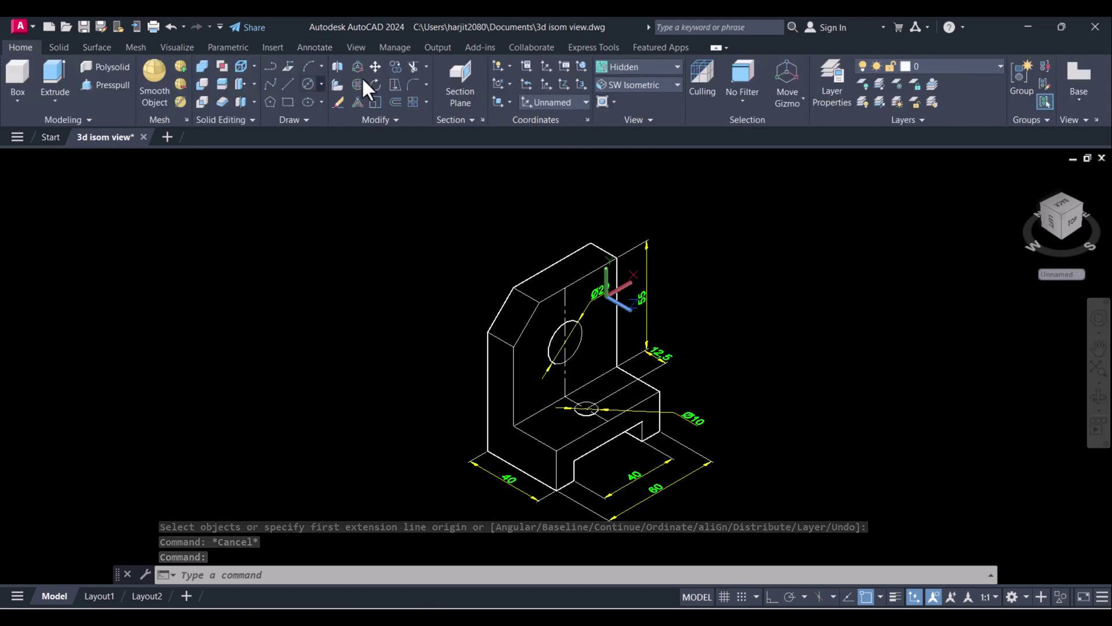
{"action": "left_click", "coordinate": [502, 100]}
{"action": "left_click", "coordinate": [503, 154]}
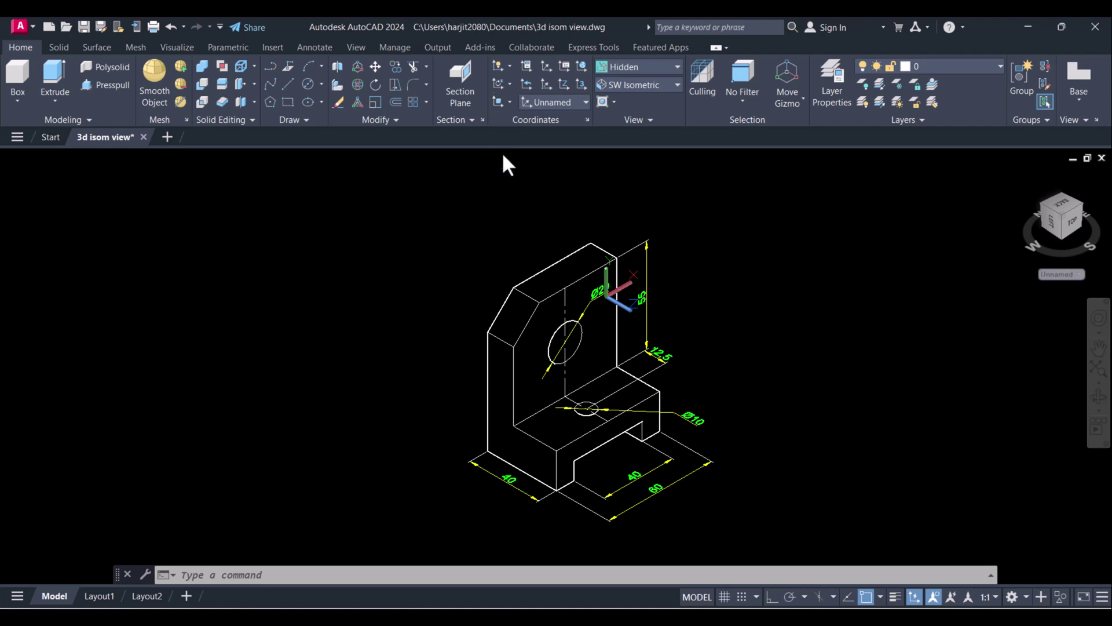
{"action": "scroll", "coordinate": [572, 260], "scroll_direction": "up", "scroll_amount": 3}
{"action": "left_click", "coordinate": [573, 260]}
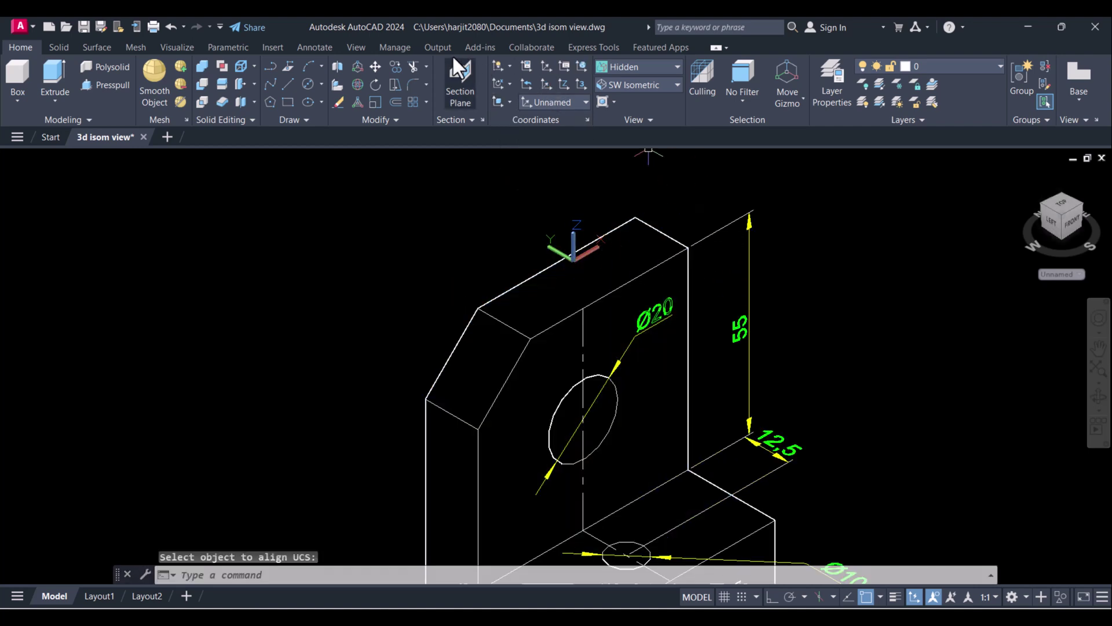
Add the 45 width and 15 thickness dimensions along the upright's top.
{"action": "left_click", "coordinate": [315, 47]}
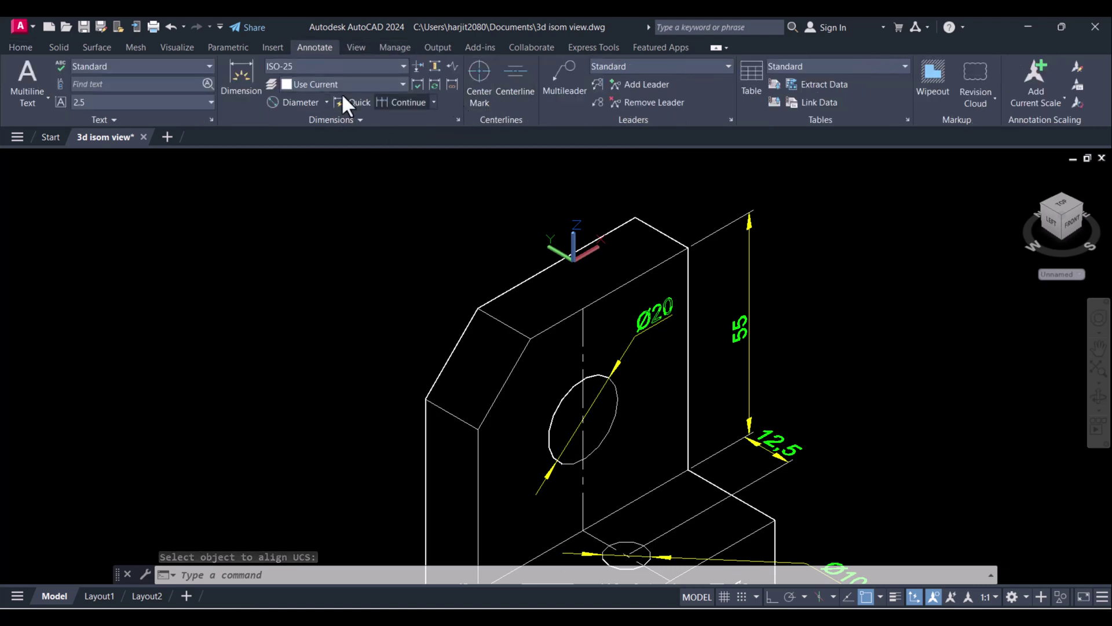
{"action": "left_click", "coordinate": [238, 69]}
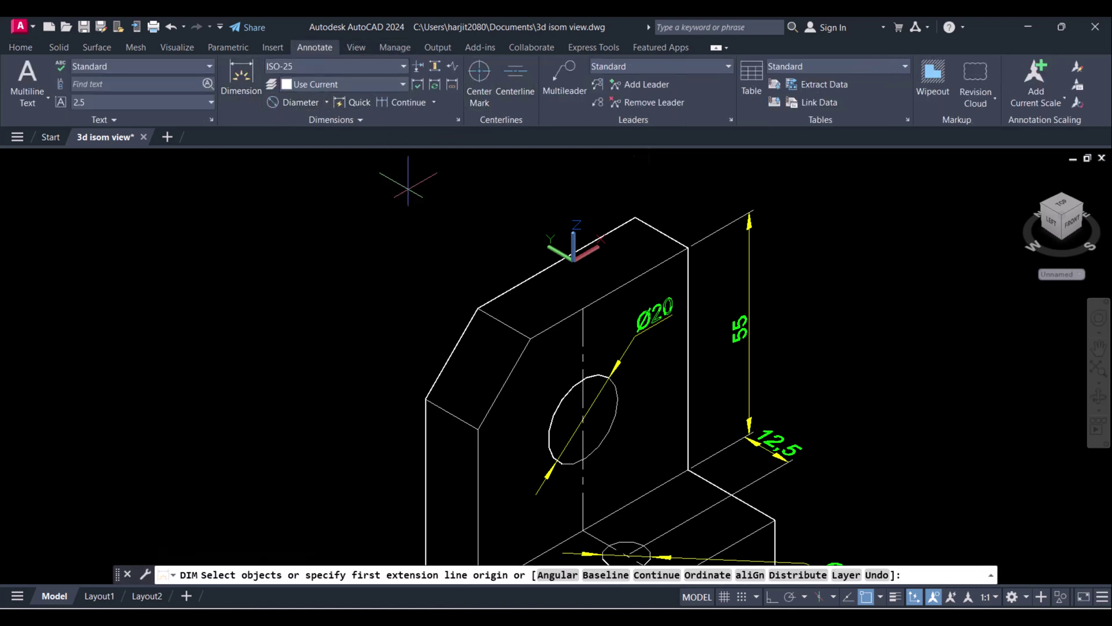
{"action": "left_click", "coordinate": [545, 267]}
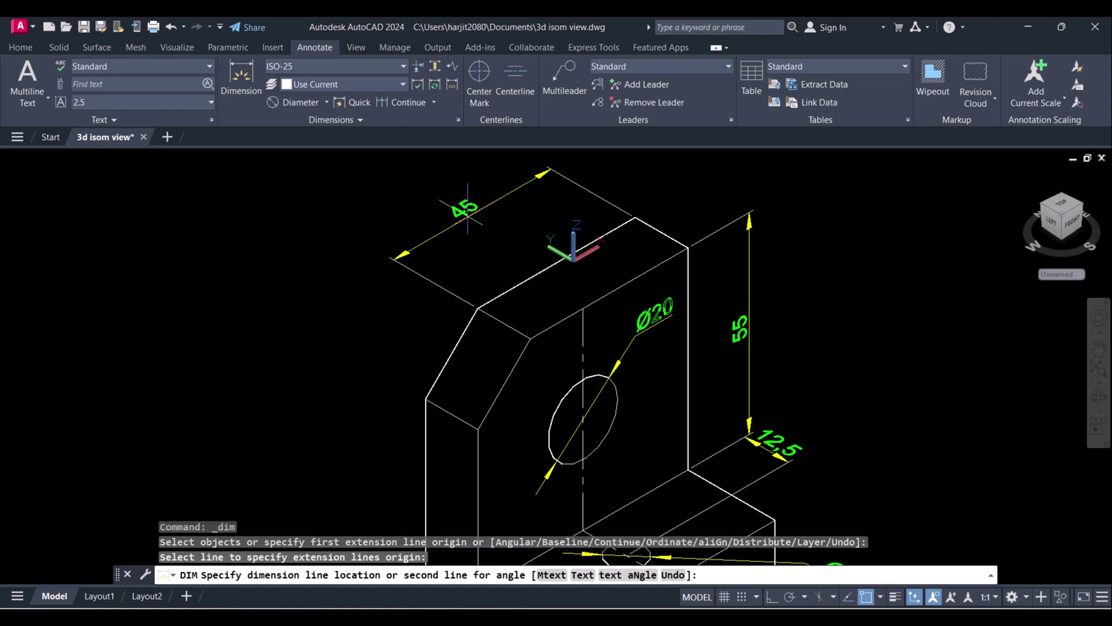
{"action": "left_click", "coordinate": [463, 209]}
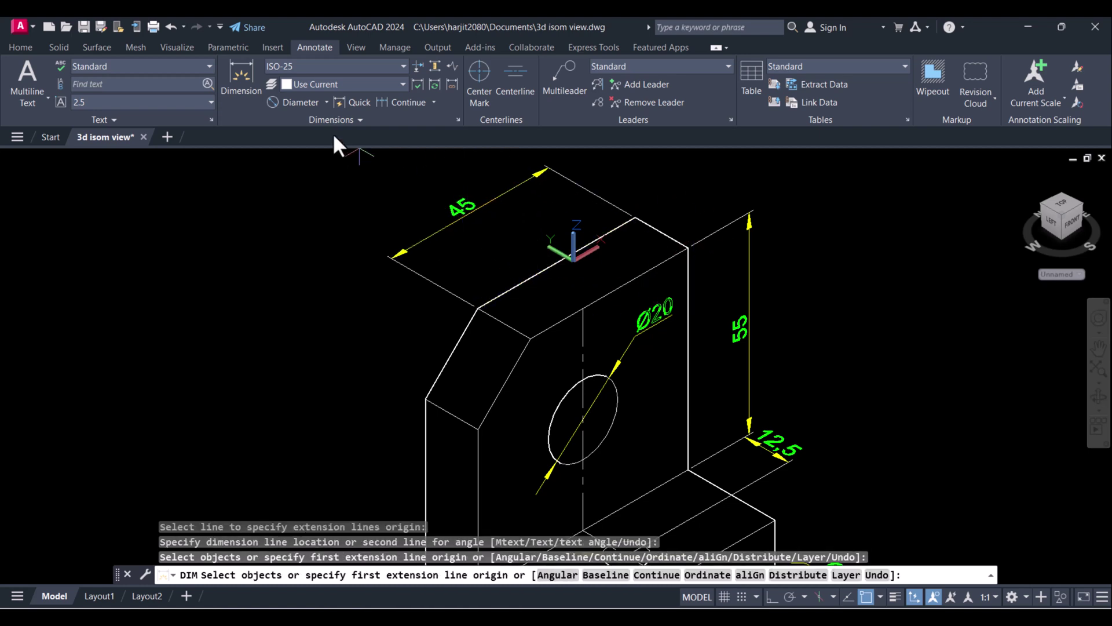
{"action": "left_click", "coordinate": [635, 217]}
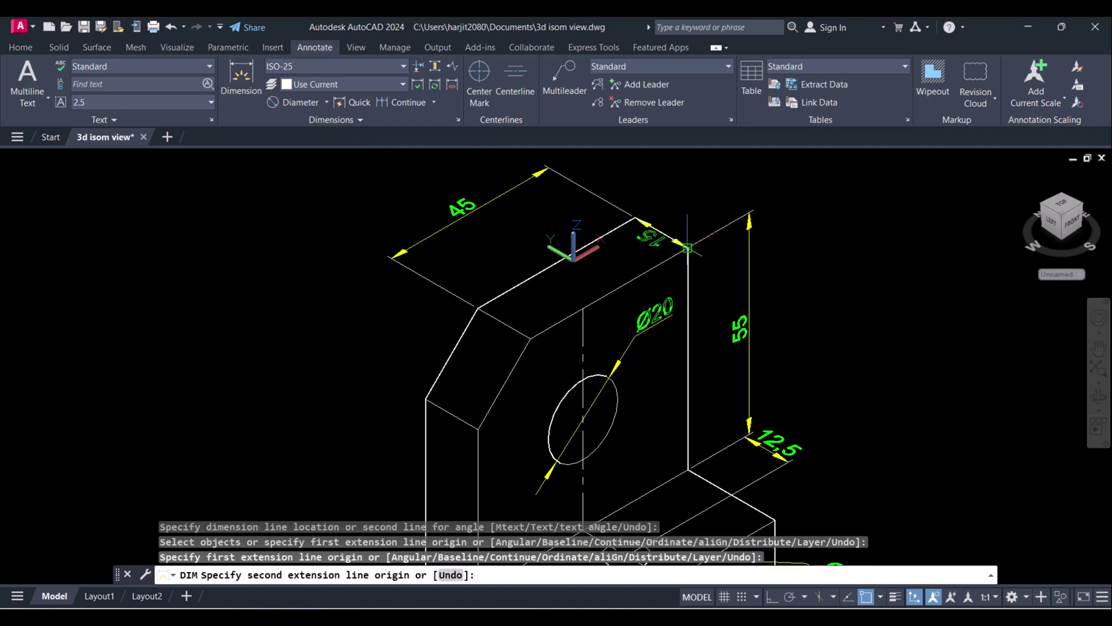
{"action": "left_click", "coordinate": [687, 248]}
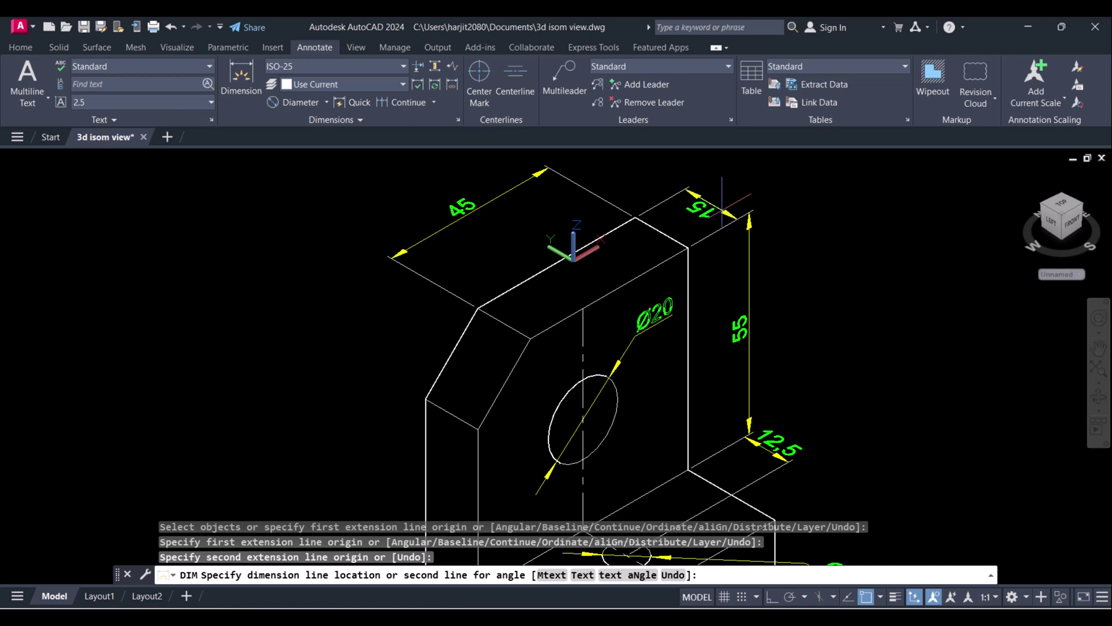
{"action": "left_click", "coordinate": [735, 202]}
{"action": "scroll", "coordinate": [841, 247], "scroll_direction": "down", "scroll_amount": 2}
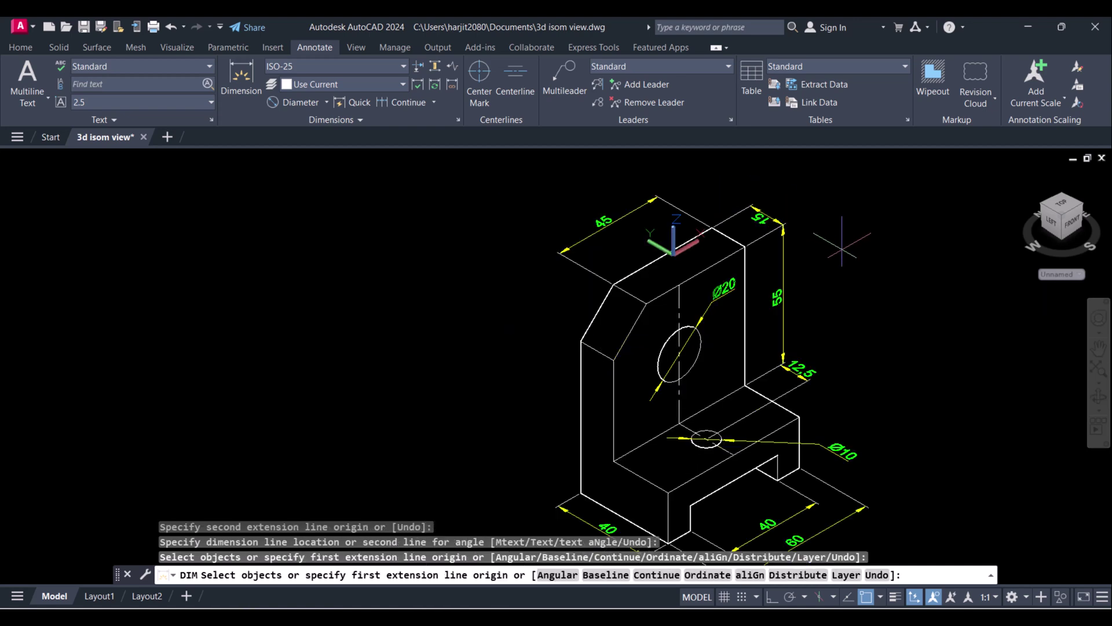
{"action": "scroll", "coordinate": [786, 217], "scroll_direction": "up", "scroll_amount": 2}
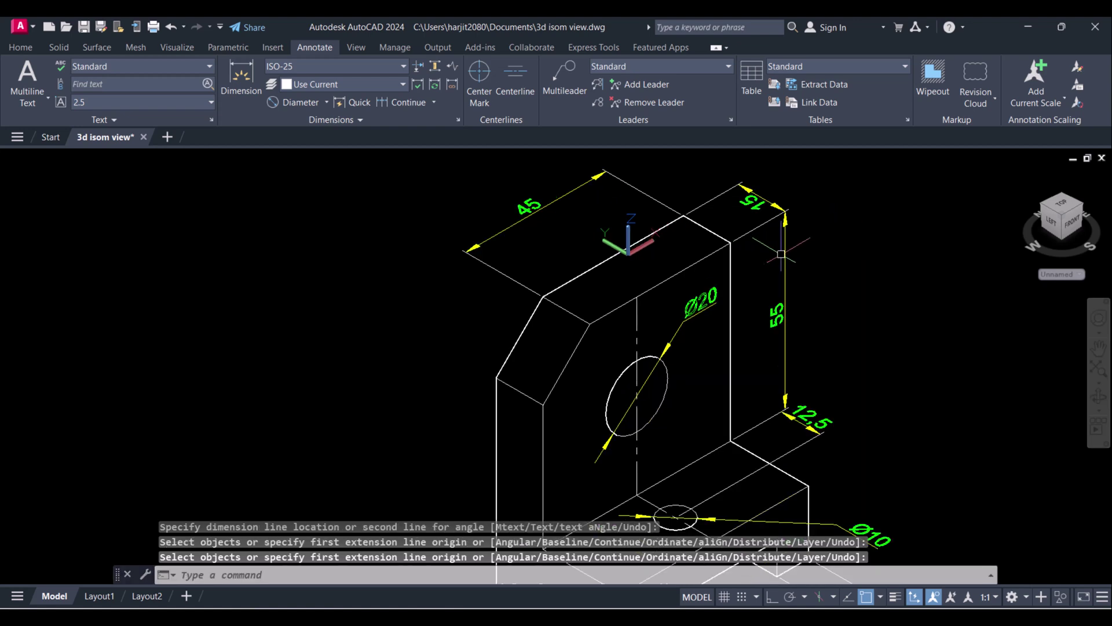
{"action": "key", "text": "Escape"}
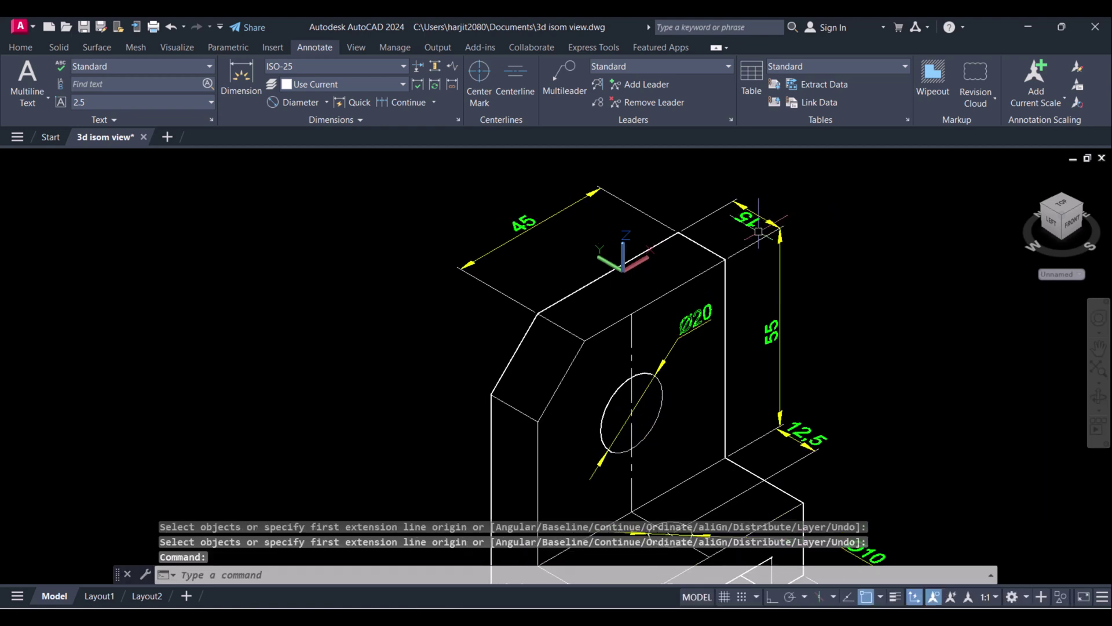
Add another 15 dimension across the upright's top edge.
{"action": "key", "text": "Escape"}
{"action": "scroll", "coordinate": [808, 213], "scroll_direction": "up", "scroll_amount": 2}
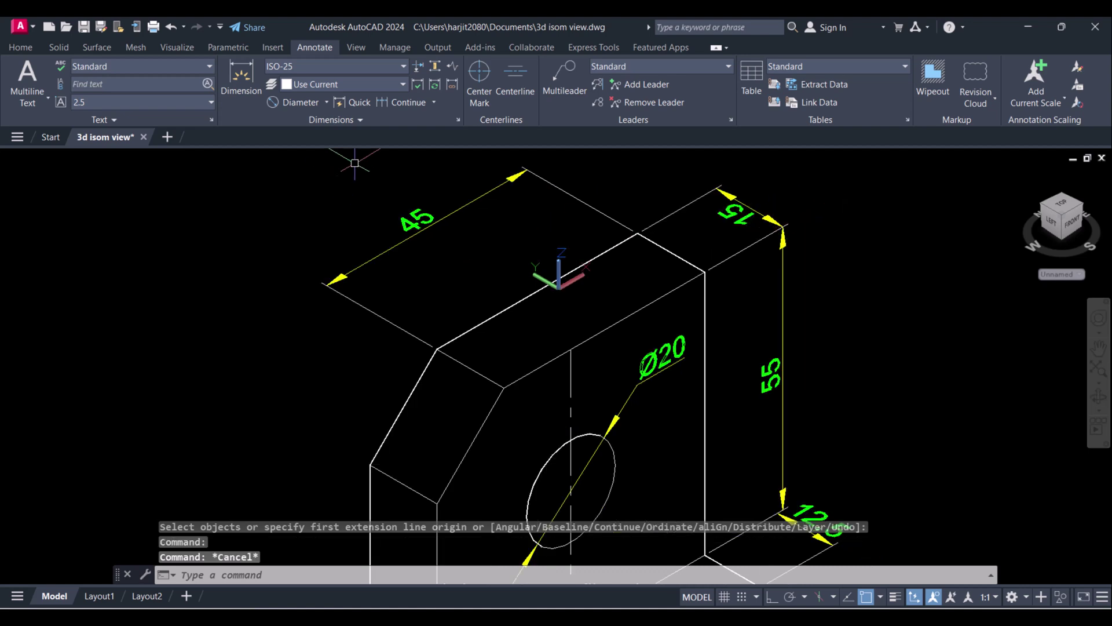
{"action": "left_click", "coordinate": [20, 47]}
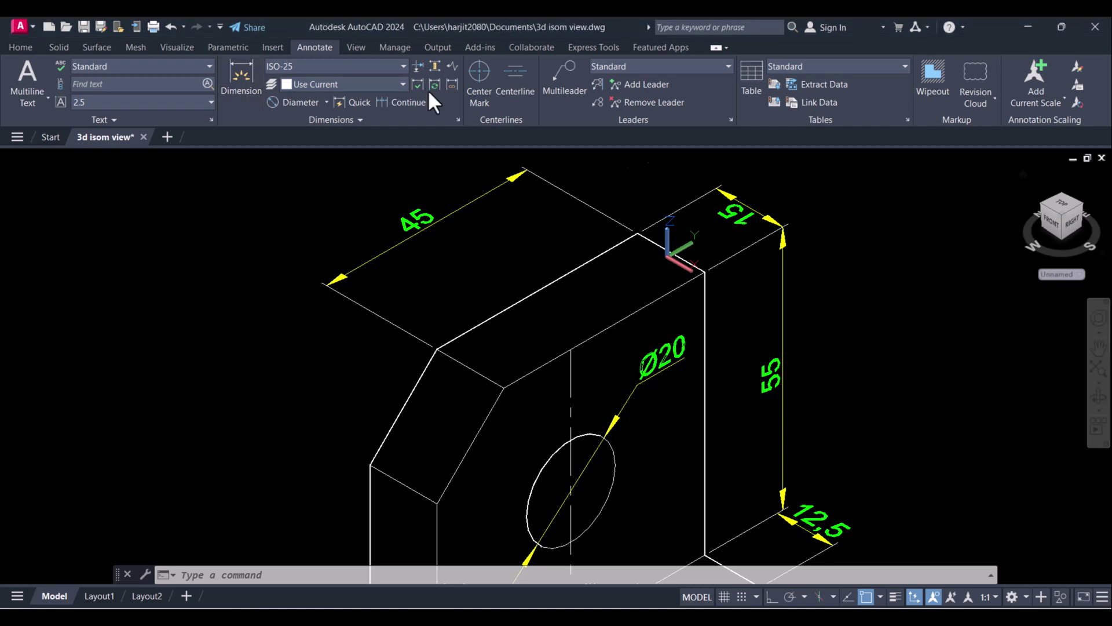
{"action": "left_click", "coordinate": [241, 81]}
{"action": "scroll", "coordinate": [713, 247], "scroll_direction": "up", "scroll_amount": 3}
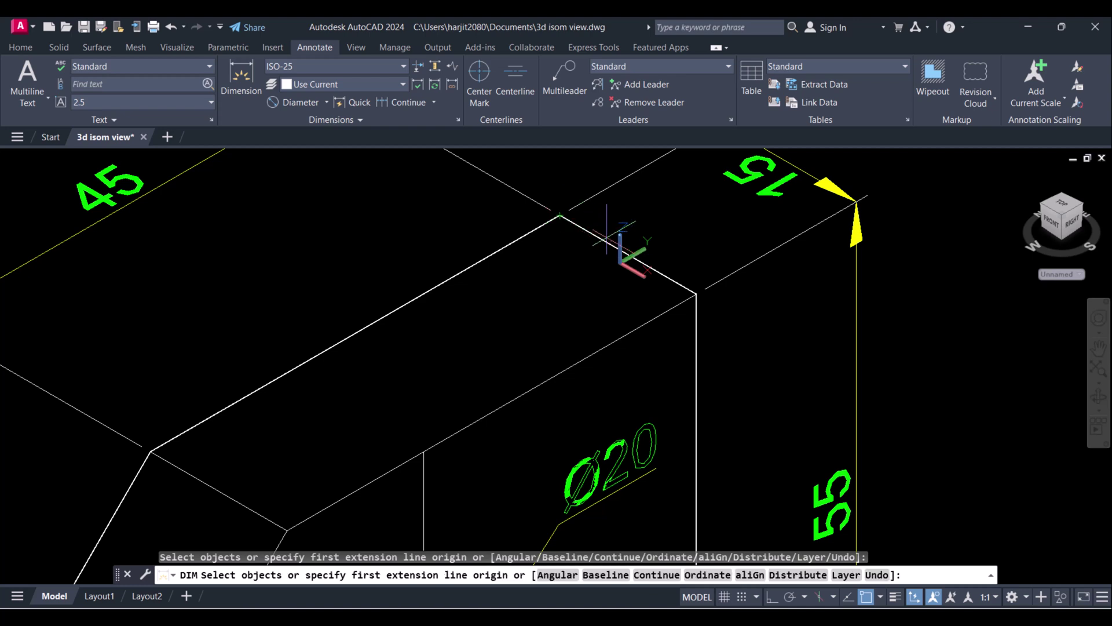
{"action": "left_click", "coordinate": [625, 247]}
{"action": "scroll", "coordinate": [626, 248], "scroll_direction": "down", "scroll_amount": 2}
{"action": "middle_click_drag", "start_coordinate": [626, 247], "coordinate": [590, 323]}
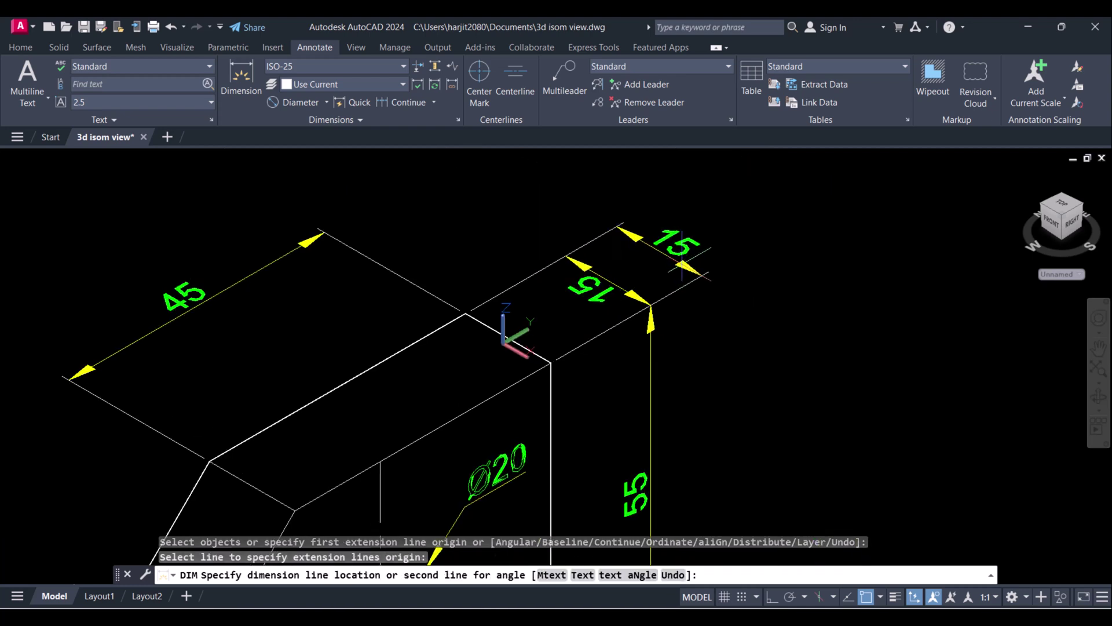
{"action": "left_click", "coordinate": [681, 267]}
{"action": "key", "text": "Escape"}
{"action": "key", "text": "Escape"}
{"action": "key", "text": "Escape"}
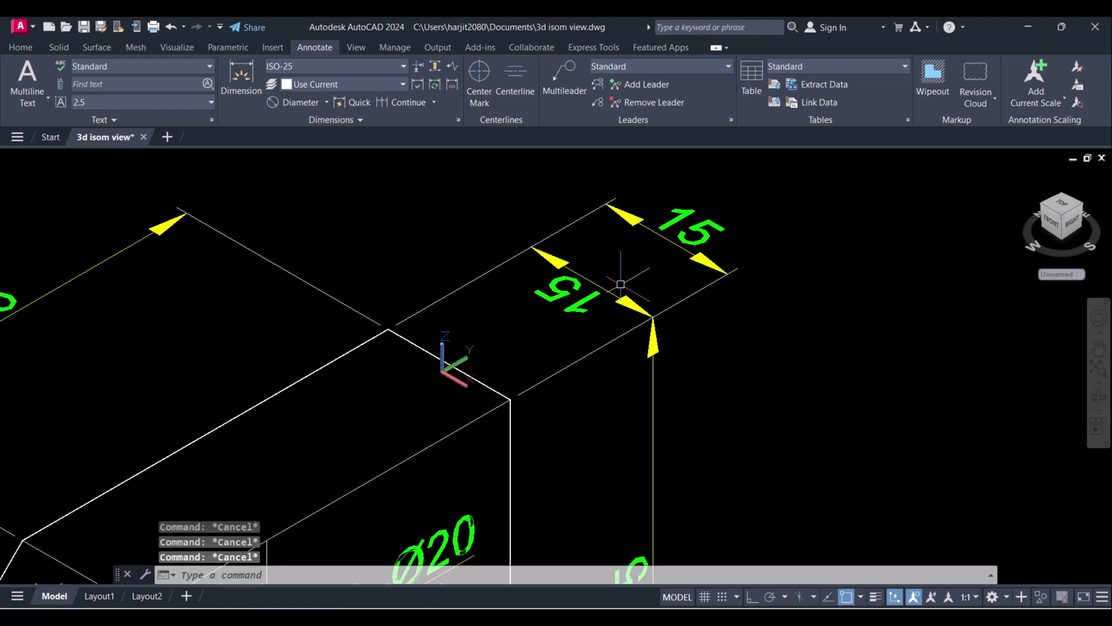
{"action": "type", "text": "e"}
Erase the duplicate 15 dimension and stretch the other's end to the front top corner.
{"action": "key", "text": "Return"}
{"action": "left_click", "coordinate": [603, 280]}
{"action": "key", "text": "Return"}
{"action": "left_click", "coordinate": [713, 252]}
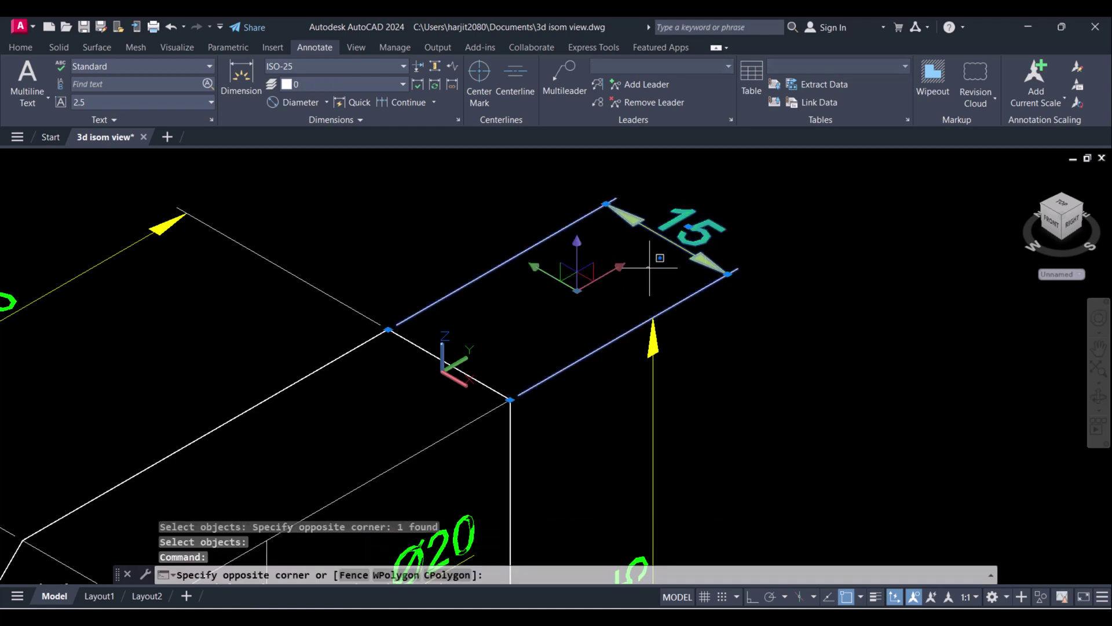
{"action": "left_click", "coordinate": [661, 253]}
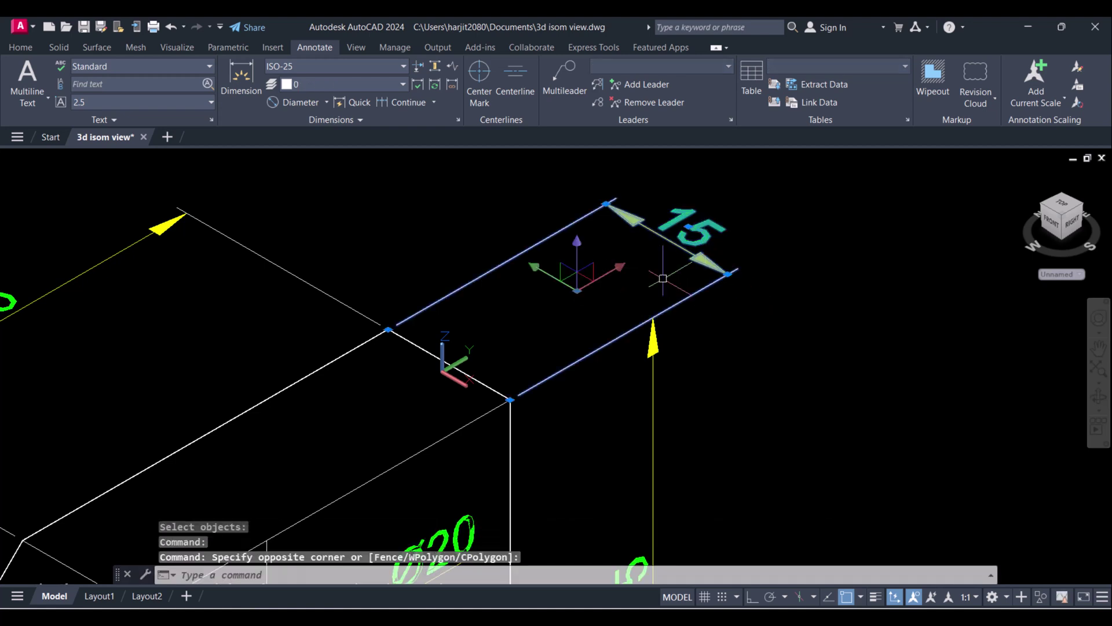
{"action": "left_click", "coordinate": [728, 273]}
{"action": "left_click", "coordinate": [655, 317]}
{"action": "key", "text": "Escape"}
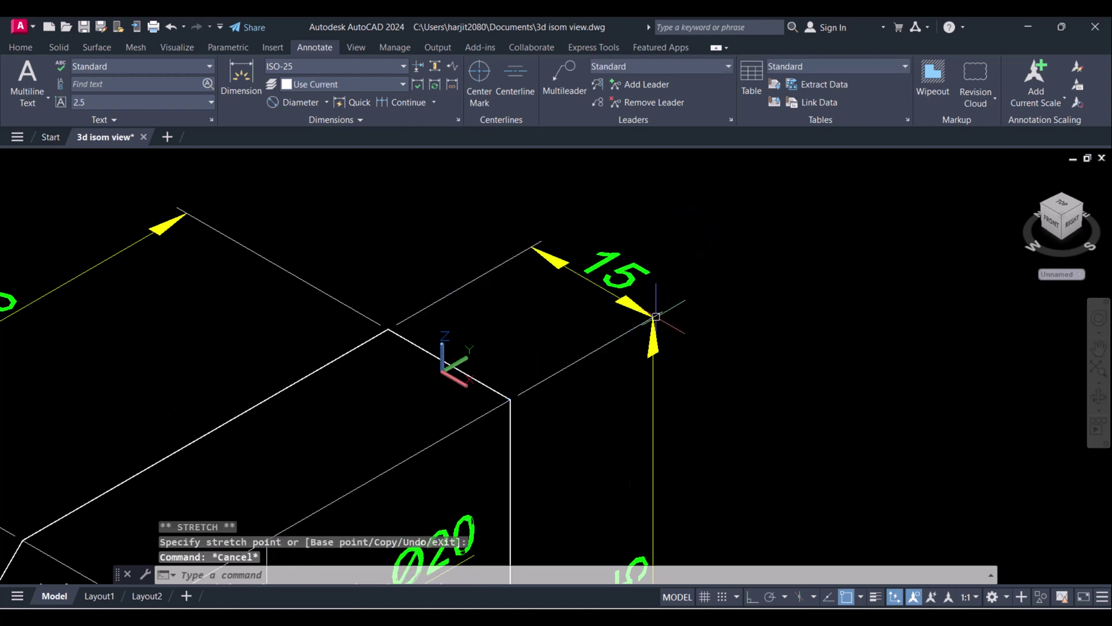
{"action": "scroll", "coordinate": [655, 318], "scroll_direction": "down", "scroll_amount": 2}
{"action": "scroll", "coordinate": [747, 365], "scroll_direction": "down", "scroll_amount": 2}
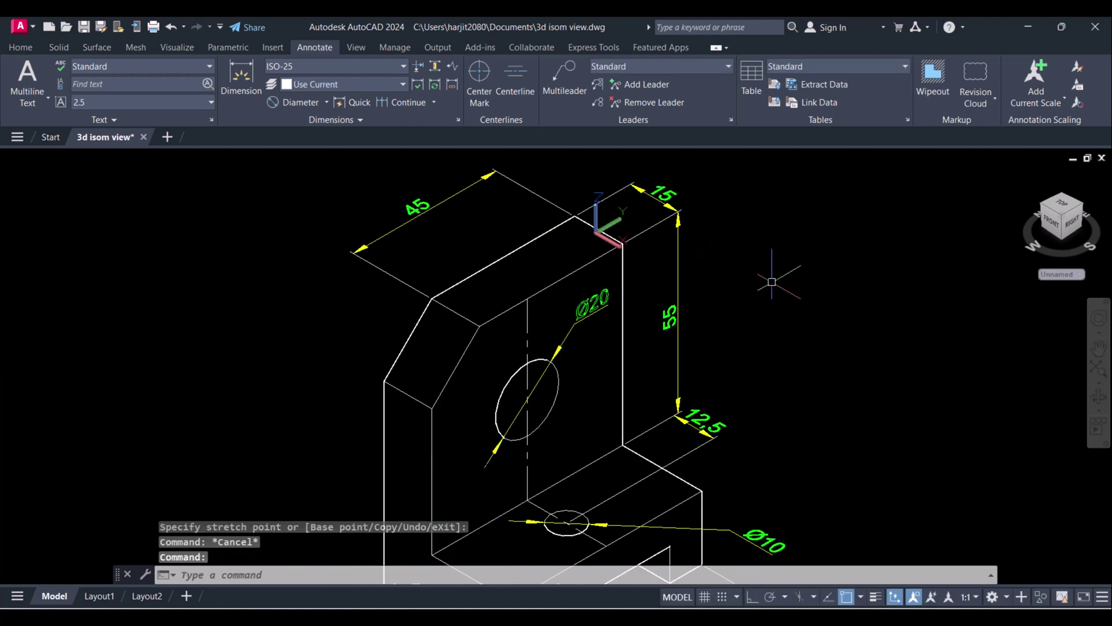
{"action": "scroll", "coordinate": [772, 282], "scroll_direction": "down", "scroll_amount": 1}
{"action": "scroll", "coordinate": [794, 363], "scroll_direction": "down", "scroll_amount": 1}
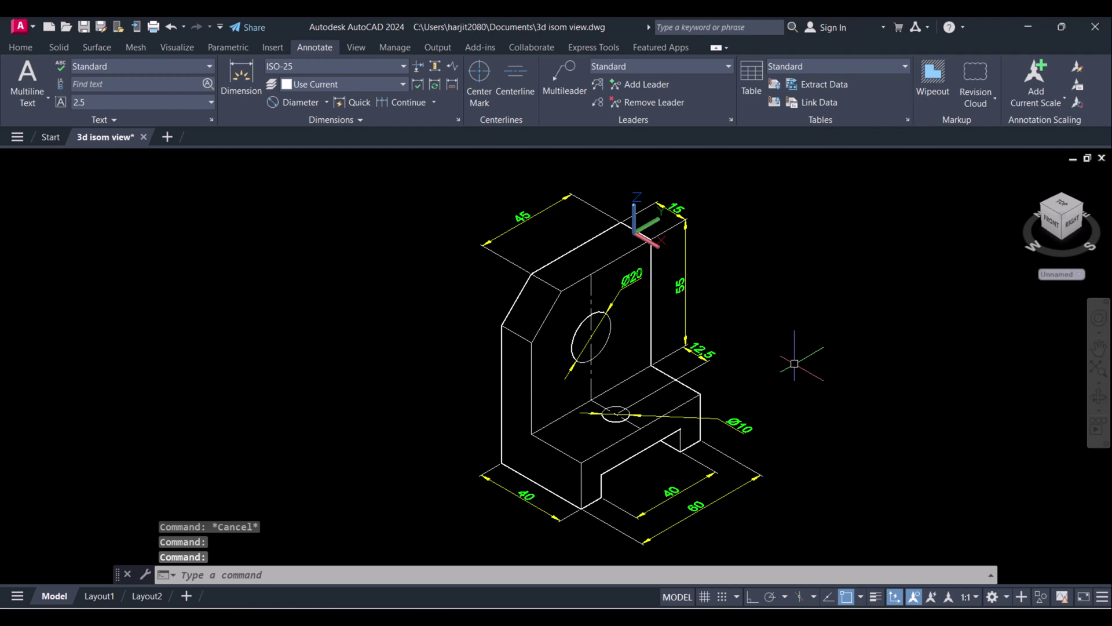
Pan the view to centre the whole bracket on screen.
{"action": "middle_click_drag", "start_coordinate": [794, 422], "coordinate": [770, 392]}
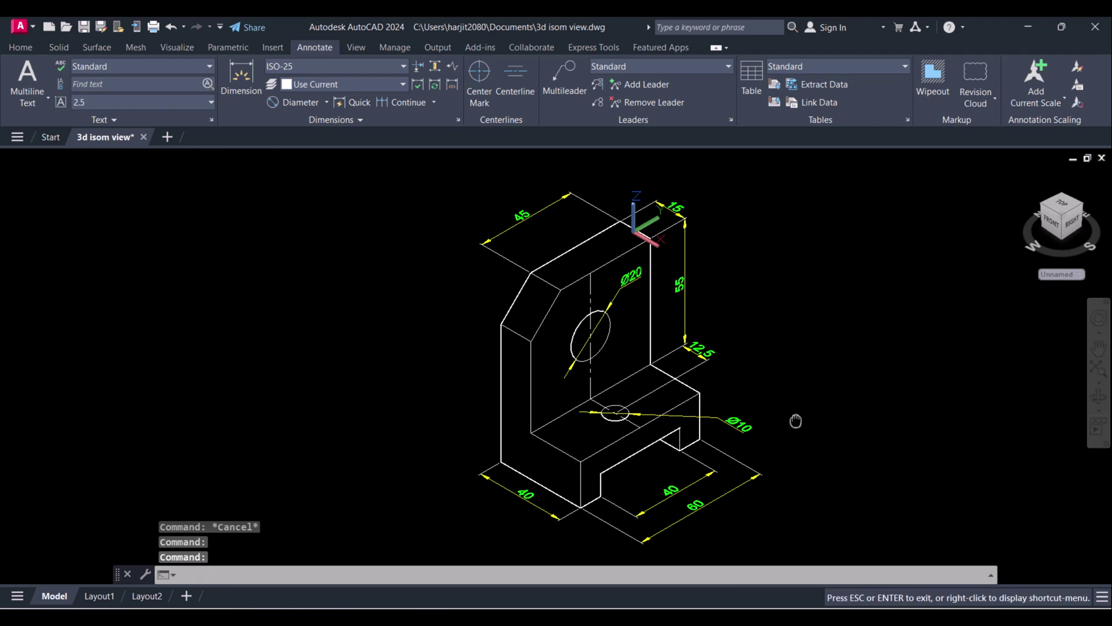
{"action": "scroll", "coordinate": [769, 408], "scroll_direction": "up", "scroll_amount": 2}
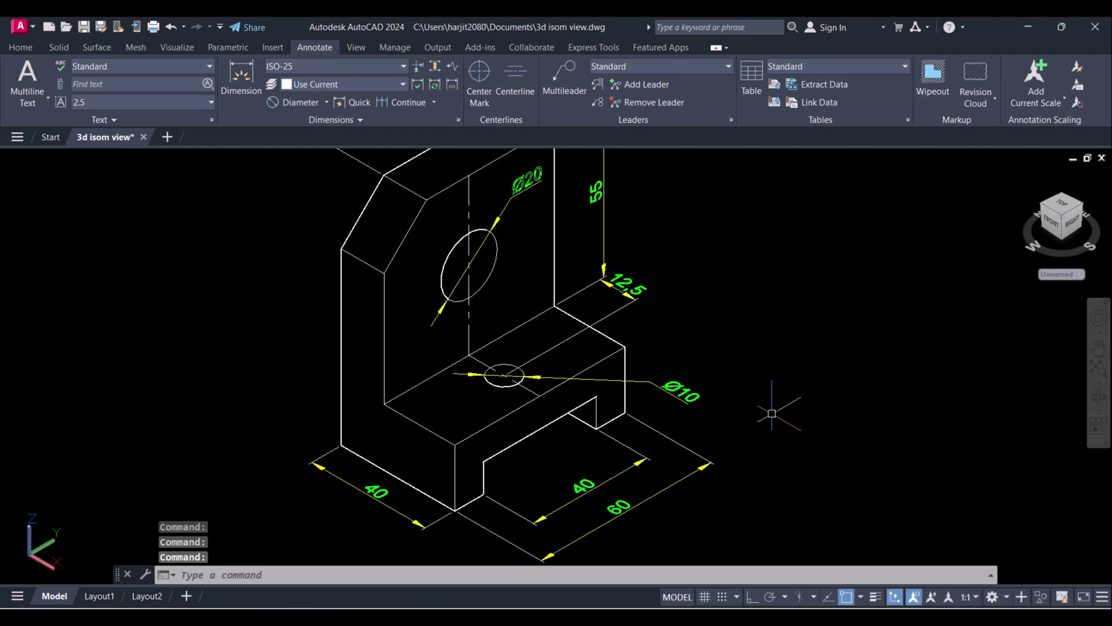
{"action": "scroll", "coordinate": [773, 413], "scroll_direction": "up", "scroll_amount": 1}
{"action": "scroll", "coordinate": [772, 413], "scroll_direction": "down", "scroll_amount": 2}
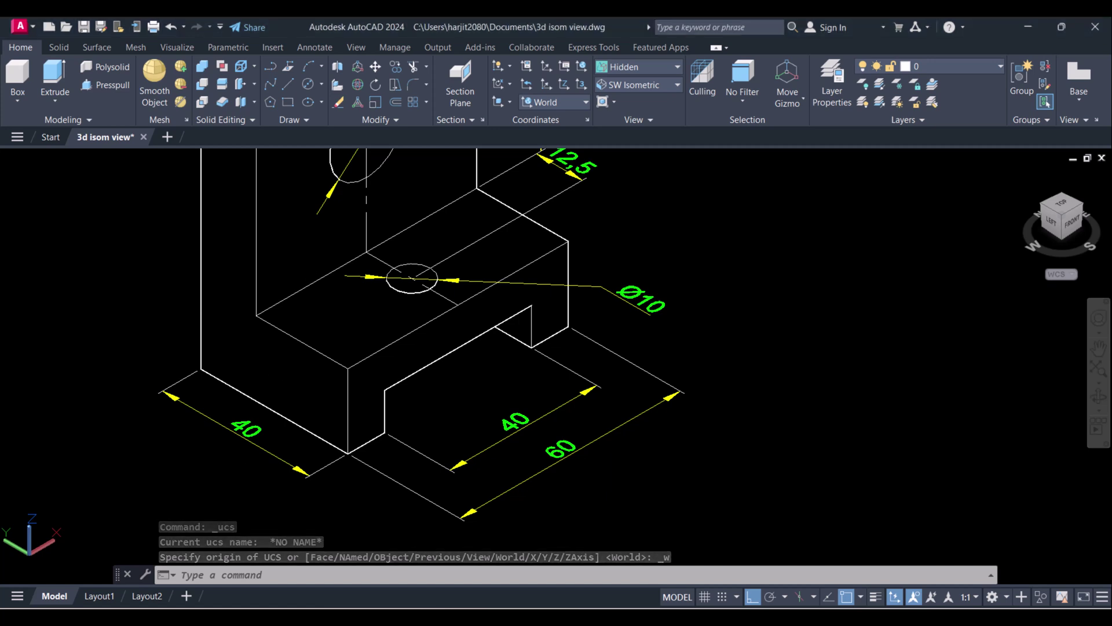
Define a three-point UCS with origin at the base block's lower-left corner and its XY plane pointing upward.
{"action": "left_click_drag", "start_coordinate": [306, 261], "coordinate": [402, 409]}
{"action": "key", "text": "Escape"}
{"action": "left_click", "coordinate": [573, 571]}
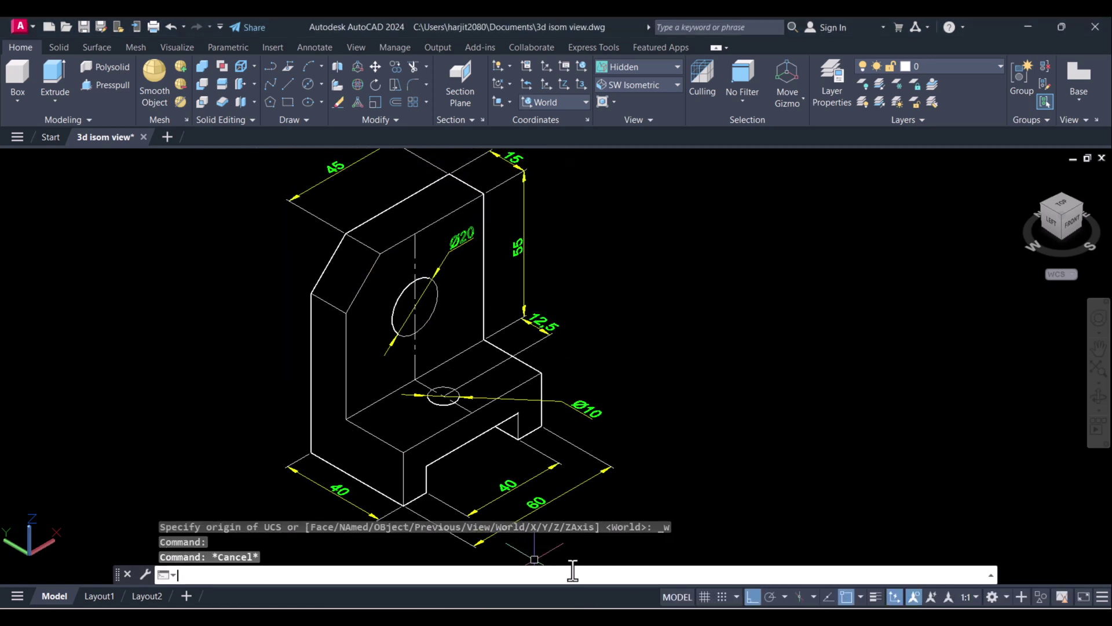
{"action": "type", "text": "ucs"}
{"action": "key", "text": "Return"}
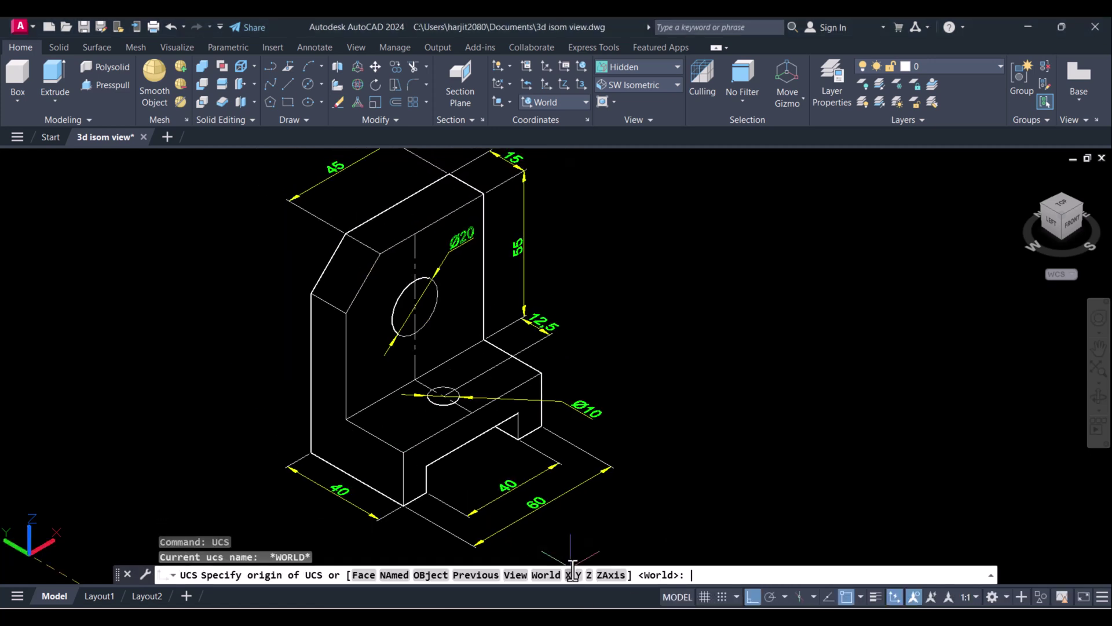
{"action": "scroll", "coordinate": [363, 470], "scroll_direction": "up", "scroll_amount": 3}
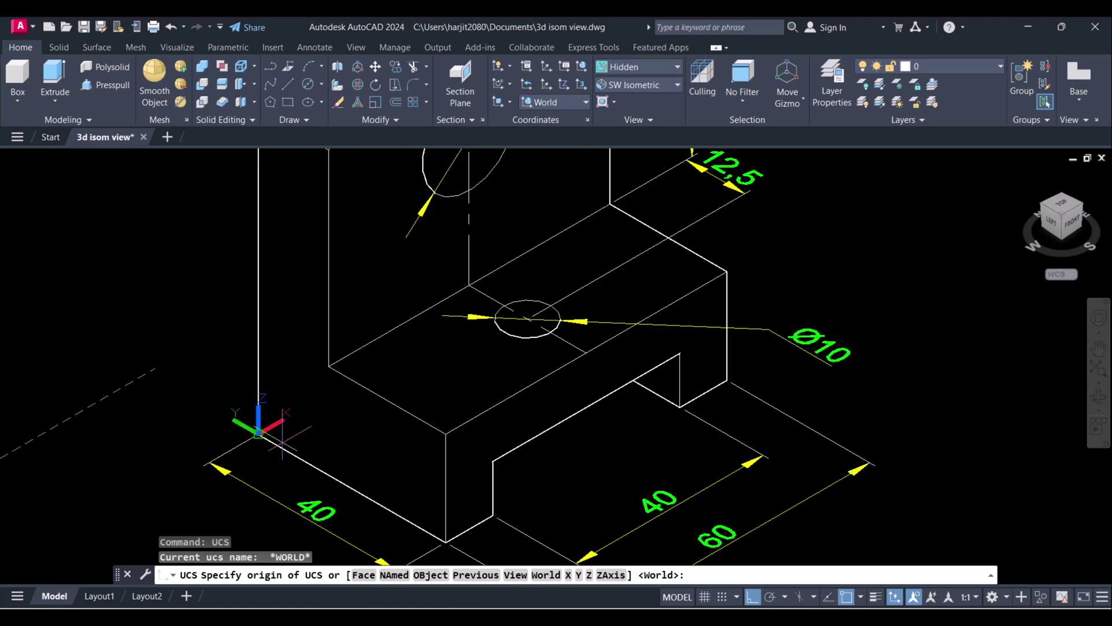
{"action": "left_click", "coordinate": [261, 431]}
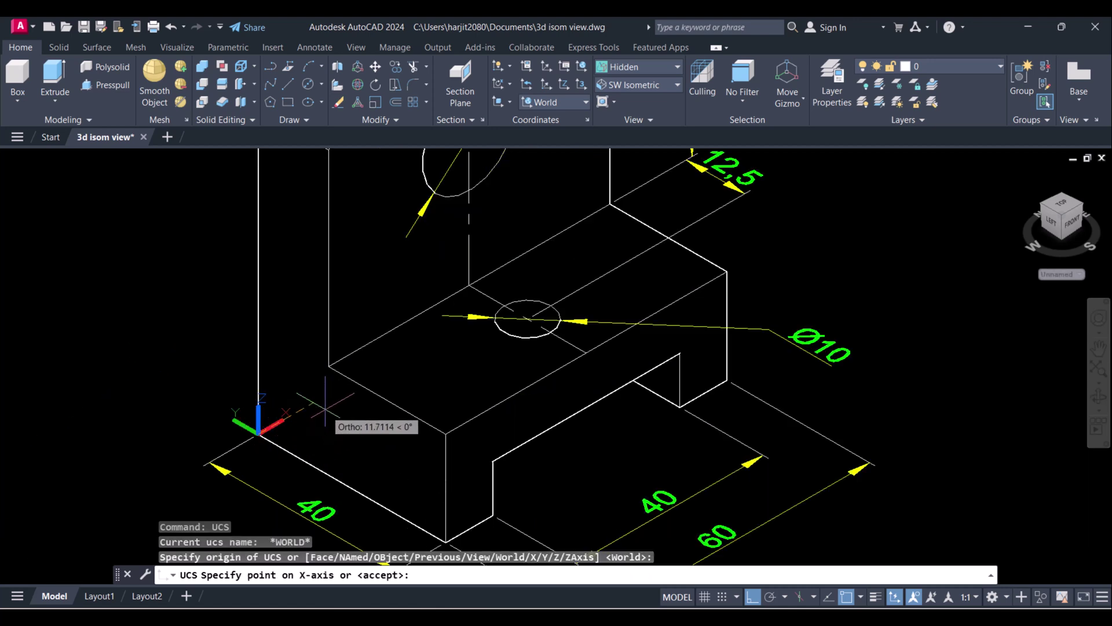
{"action": "left_click", "coordinate": [387, 365]}
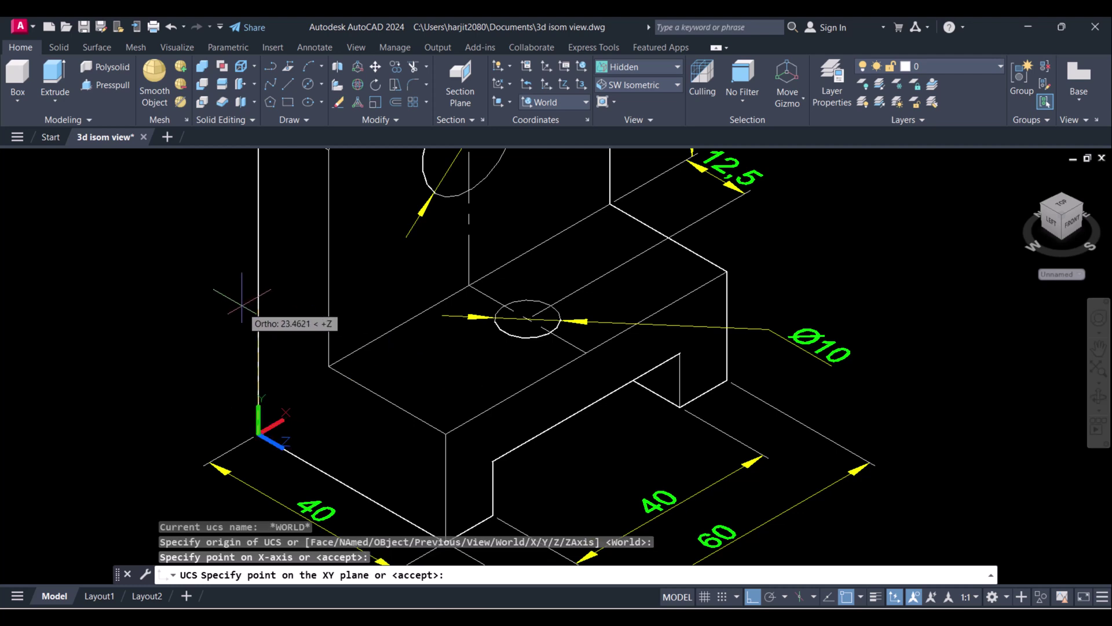
{"action": "left_click", "coordinate": [241, 273]}
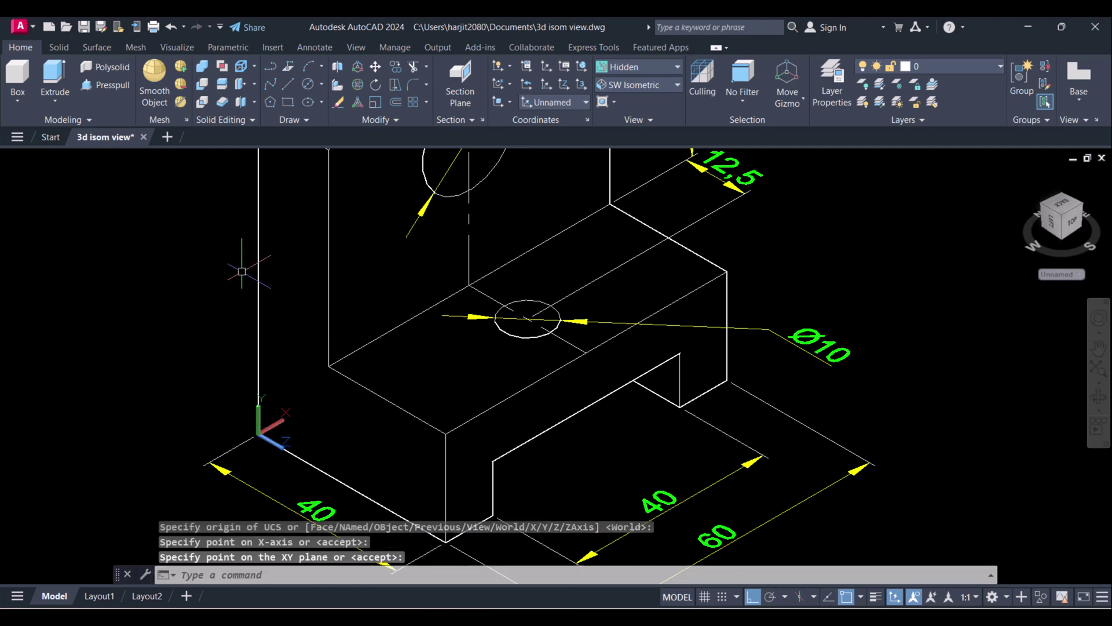
Dimension the bracket's left vertical edge as 60, then switch to the reference isometric image.
{"action": "left_click", "coordinate": [304, 46]}
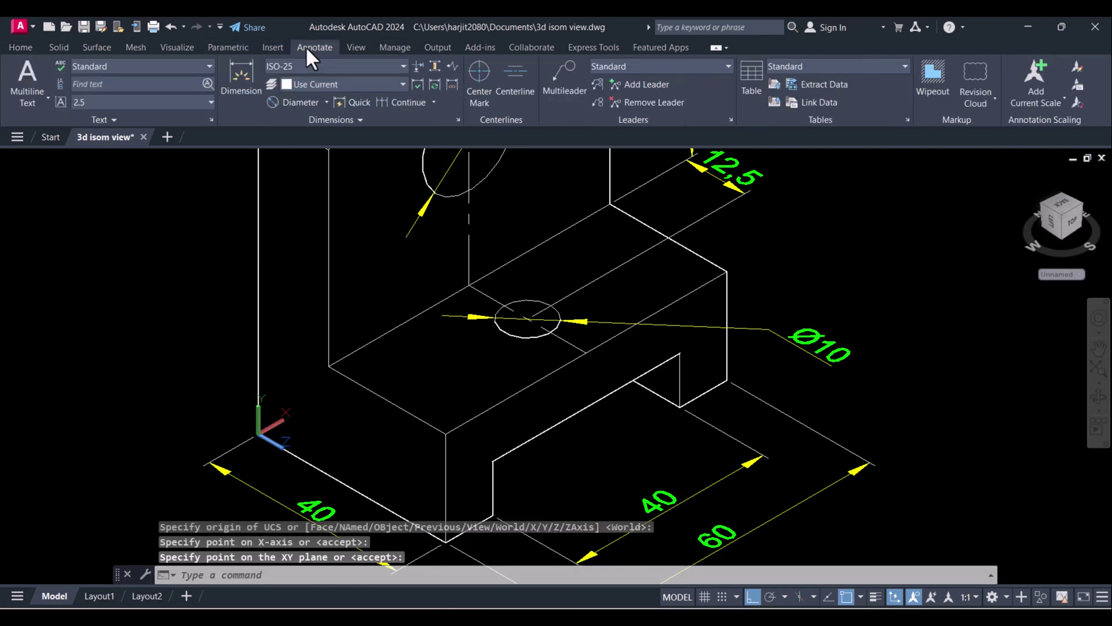
{"action": "left_click", "coordinate": [241, 69]}
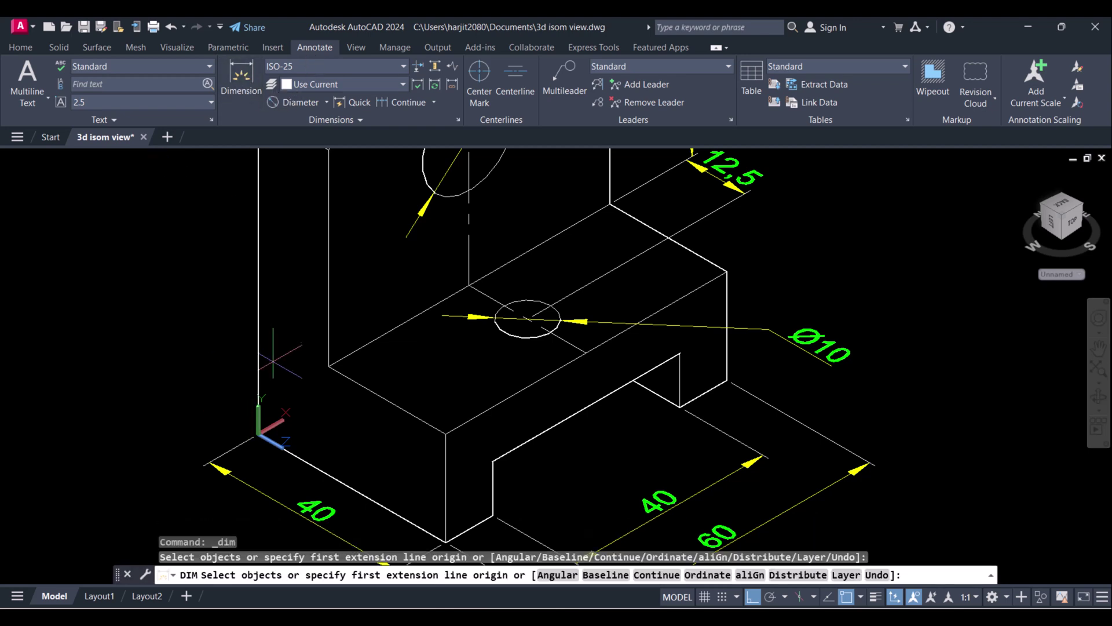
{"action": "left_click", "coordinate": [260, 350]}
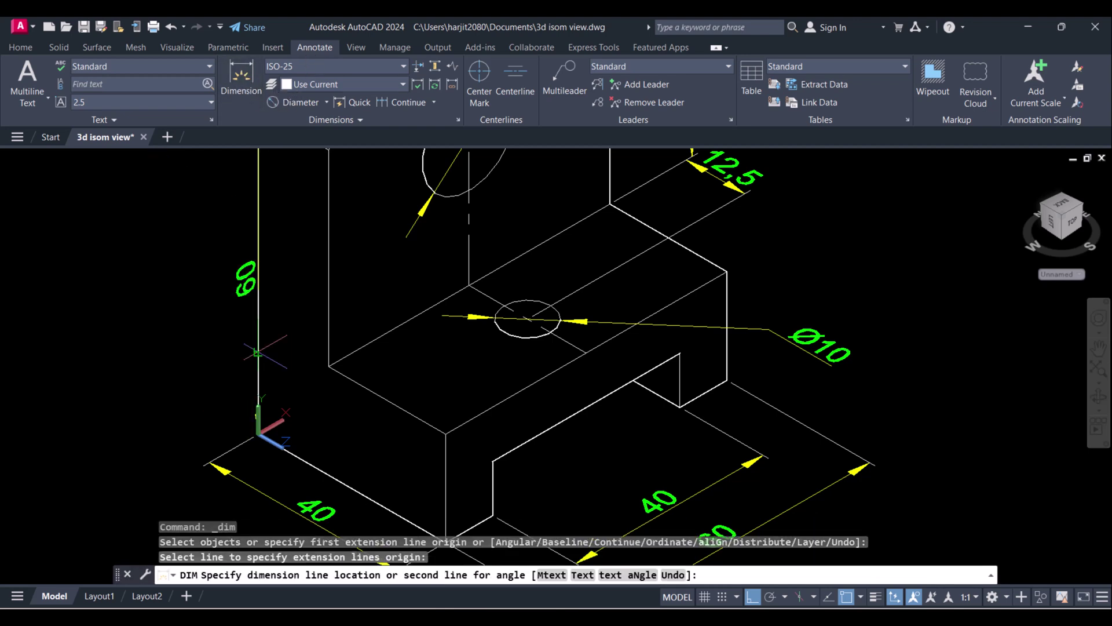
{"action": "left_click", "coordinate": [208, 462]}
{"action": "scroll", "coordinate": [239, 426], "scroll_direction": "down", "scroll_amount": 4}
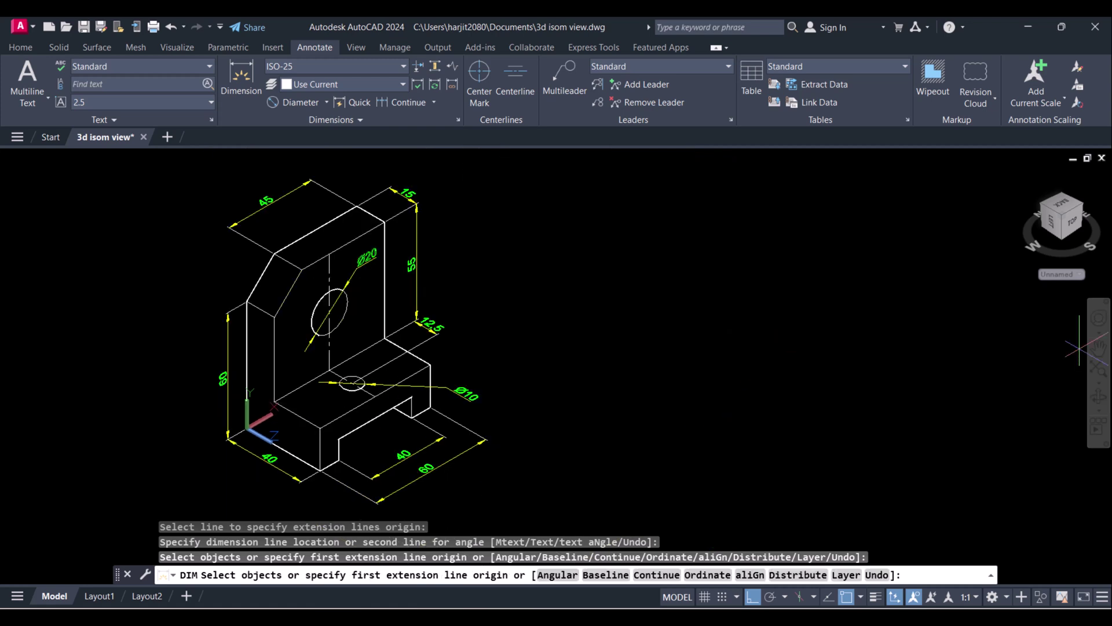
{"action": "key", "text": "alt+Tab"}
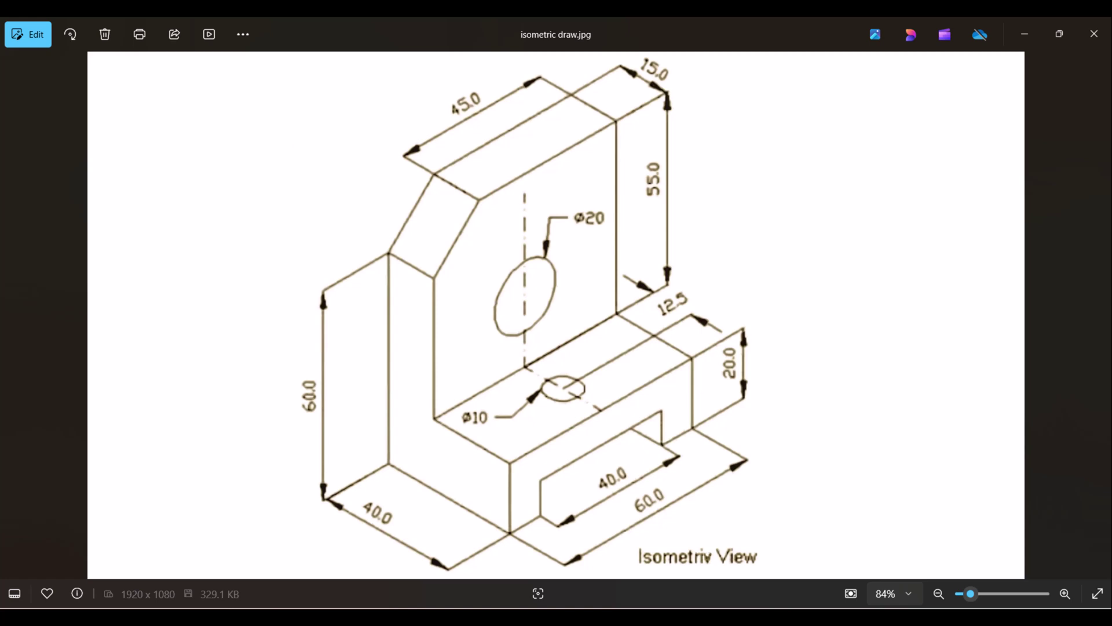
Return to the AutoCAD bracket drawing, shift the view right, and cancel the Continue option.
{"action": "key", "text": "alt+Tab"}
{"action": "middle_click_drag", "start_coordinate": [534, 318], "coordinate": [630, 336]}
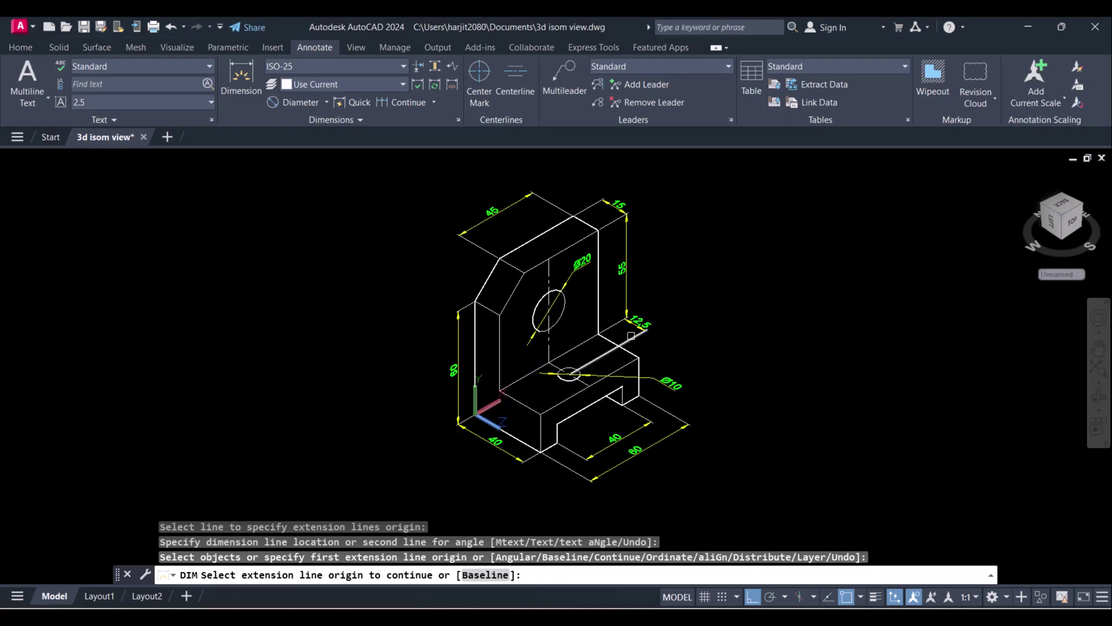
{"action": "scroll", "coordinate": [631, 336], "scroll_direction": "up", "scroll_amount": 2}
{"action": "key", "text": "Return"}
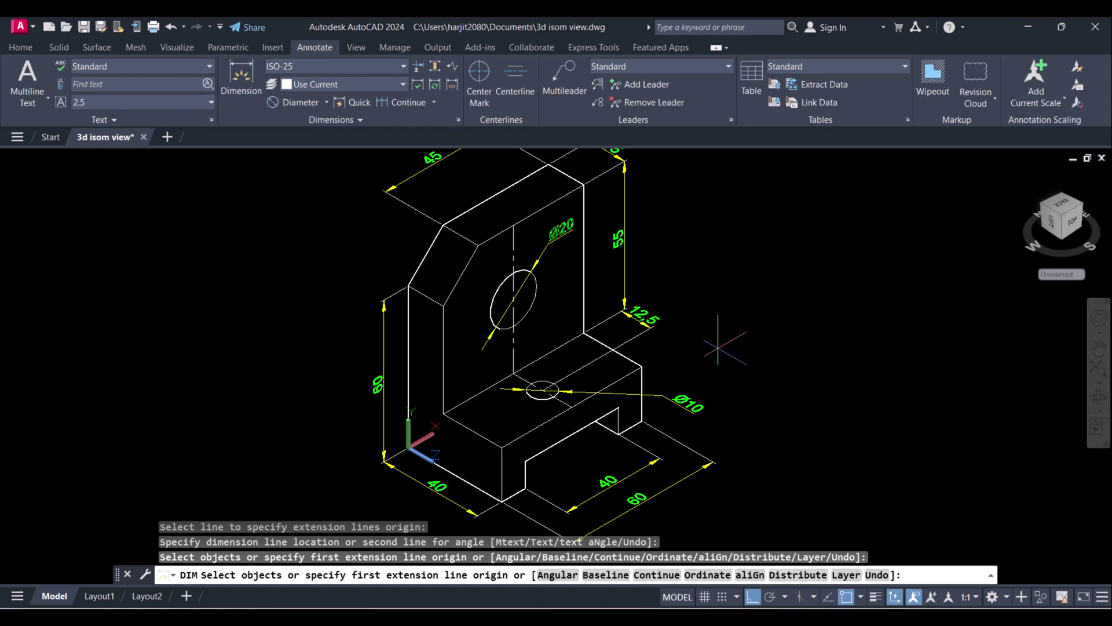
{"action": "scroll", "coordinate": [718, 347], "scroll_direction": "down", "scroll_amount": 2}
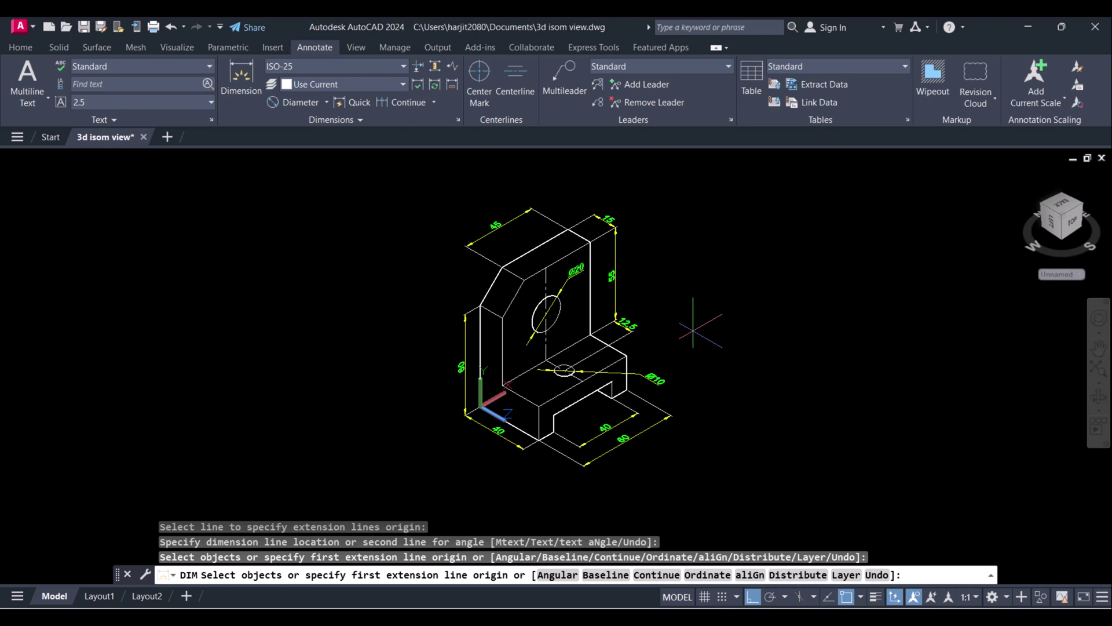
{"action": "scroll", "coordinate": [693, 329], "scroll_direction": "up", "scroll_amount": 2}
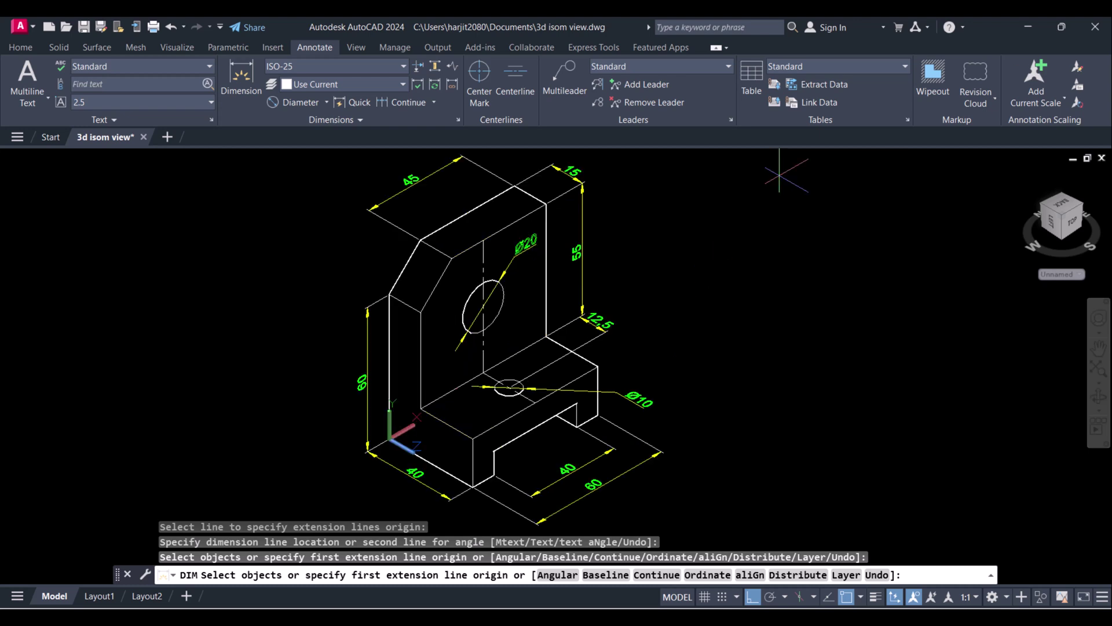